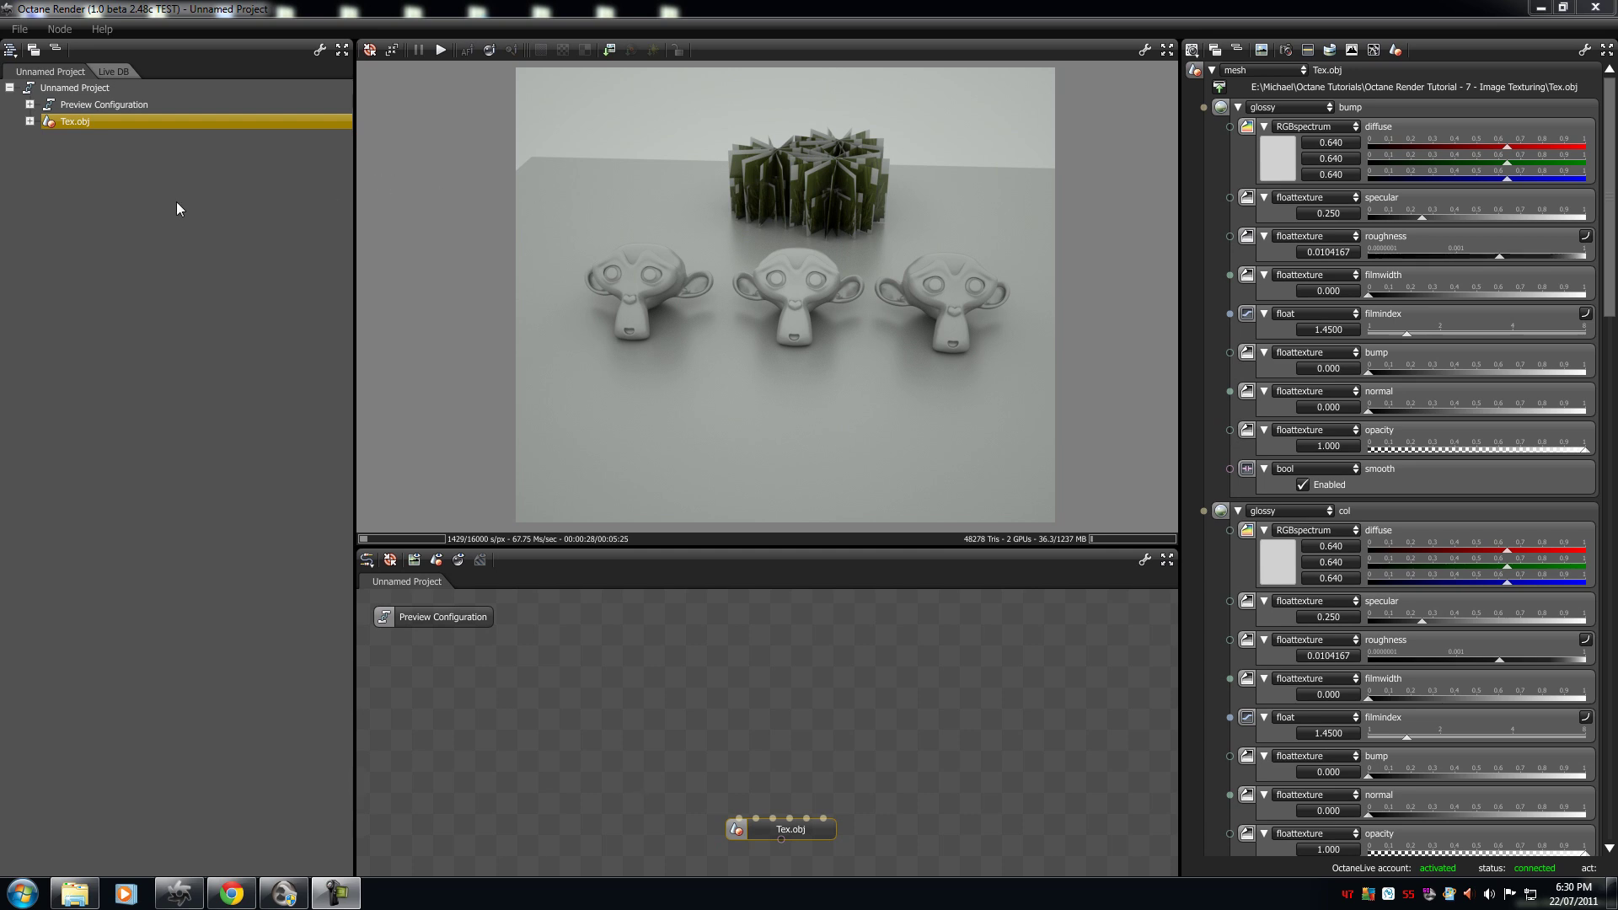
Switch to the Live DB library and expand the Organic, Non-Organic and Misc material categories.
{"action": "left_click", "coordinate": [131, 74]}
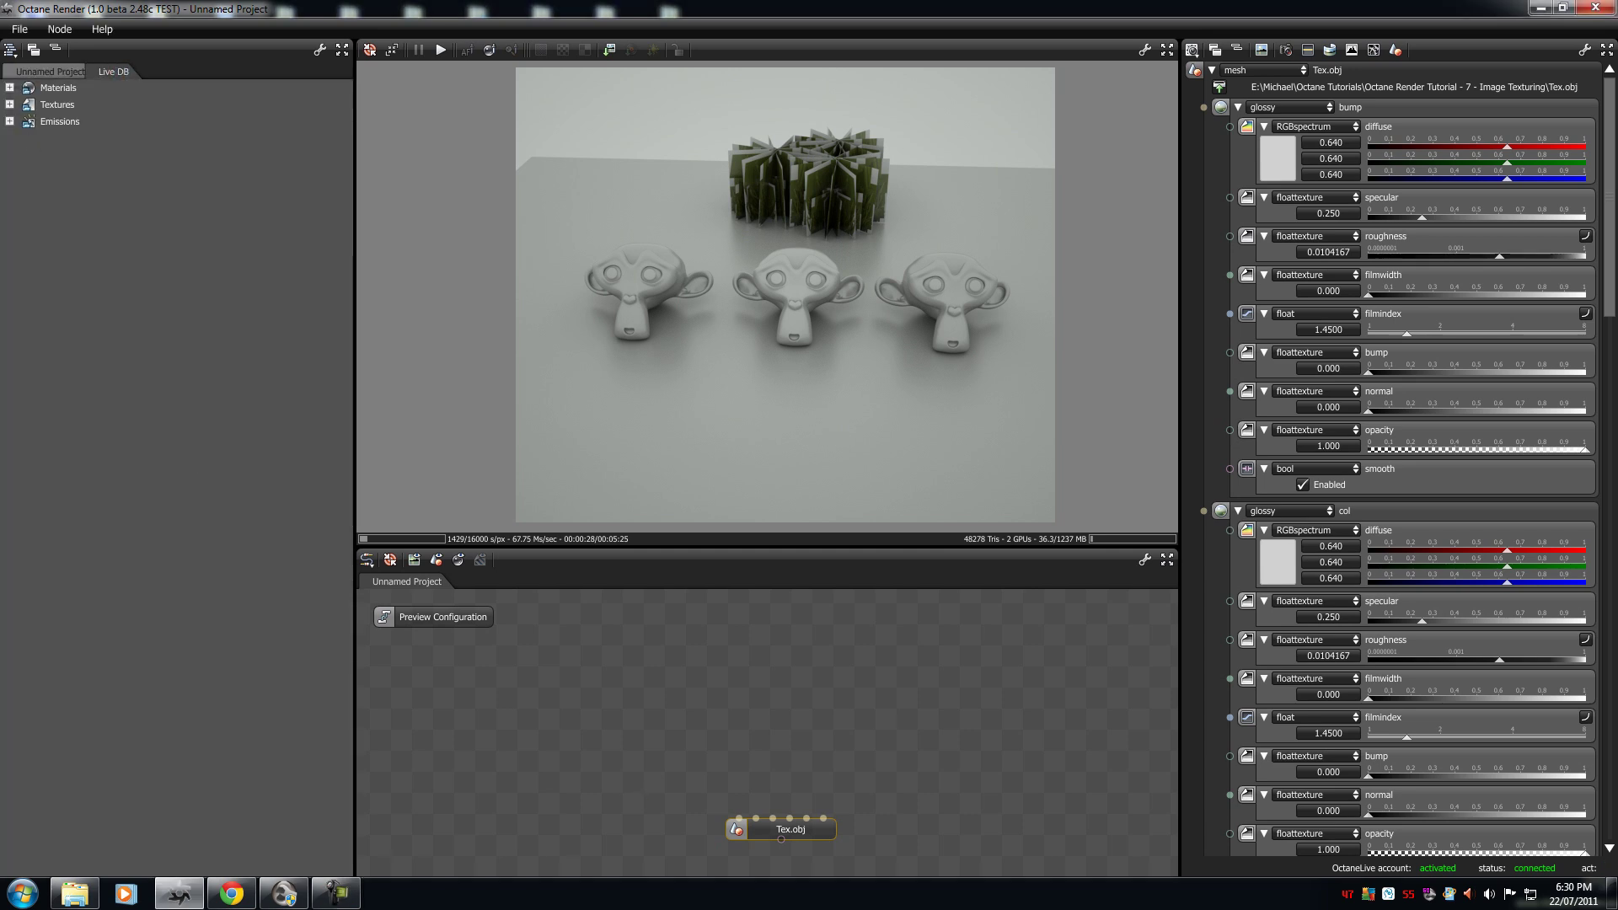
{"action": "left_click", "coordinate": [10, 87]}
{"action": "left_click", "coordinate": [10, 155]}
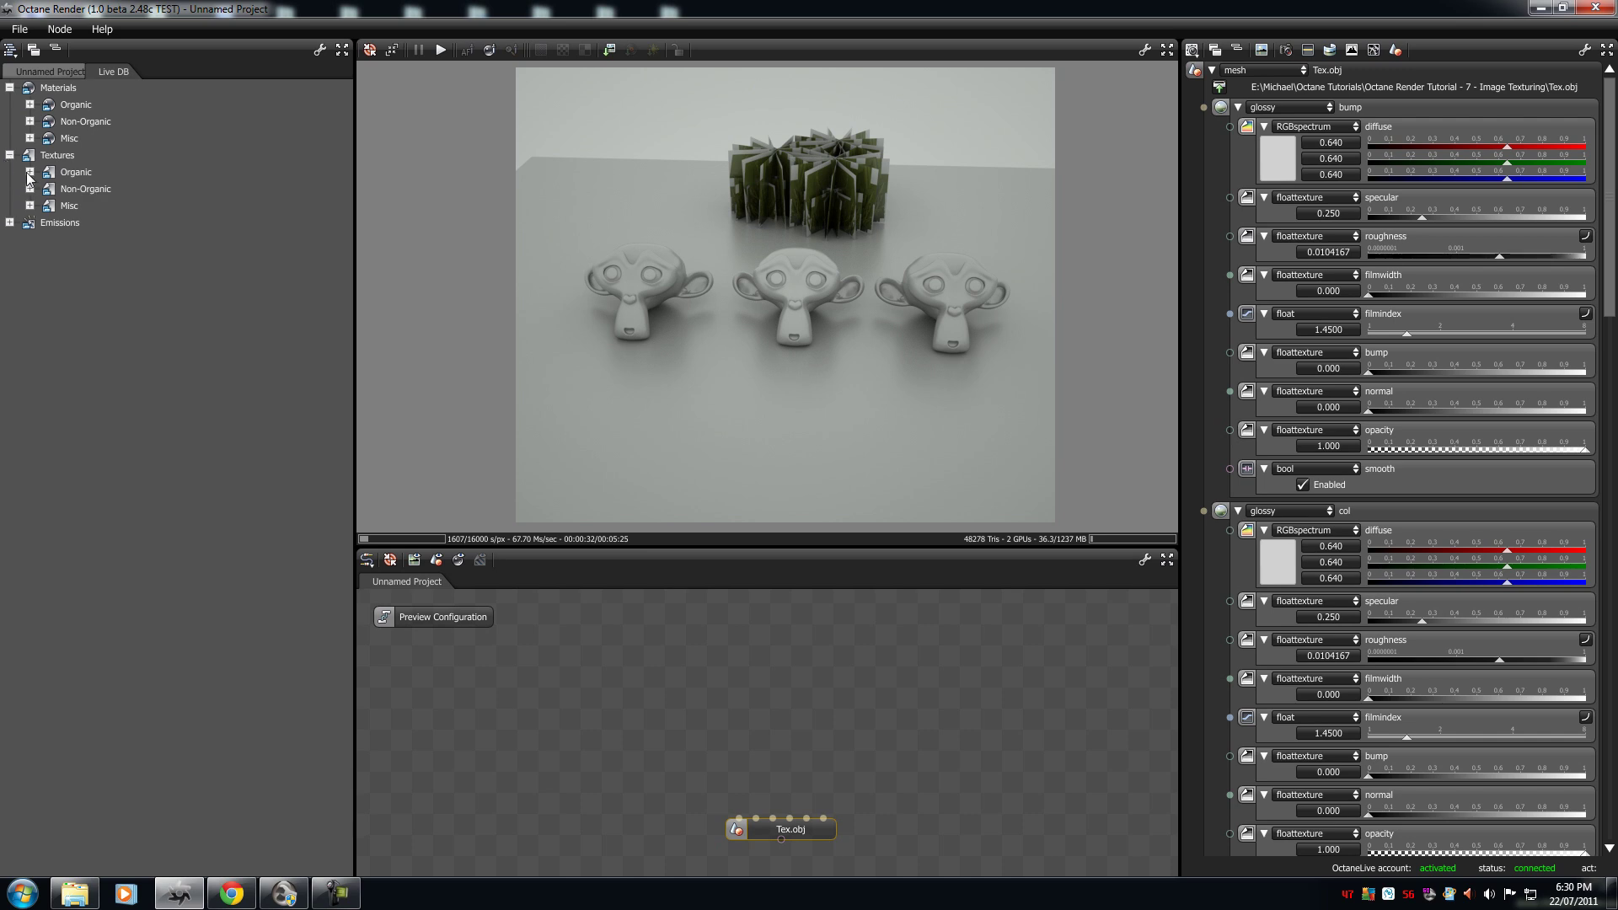
{"action": "left_click", "coordinate": [30, 172]}
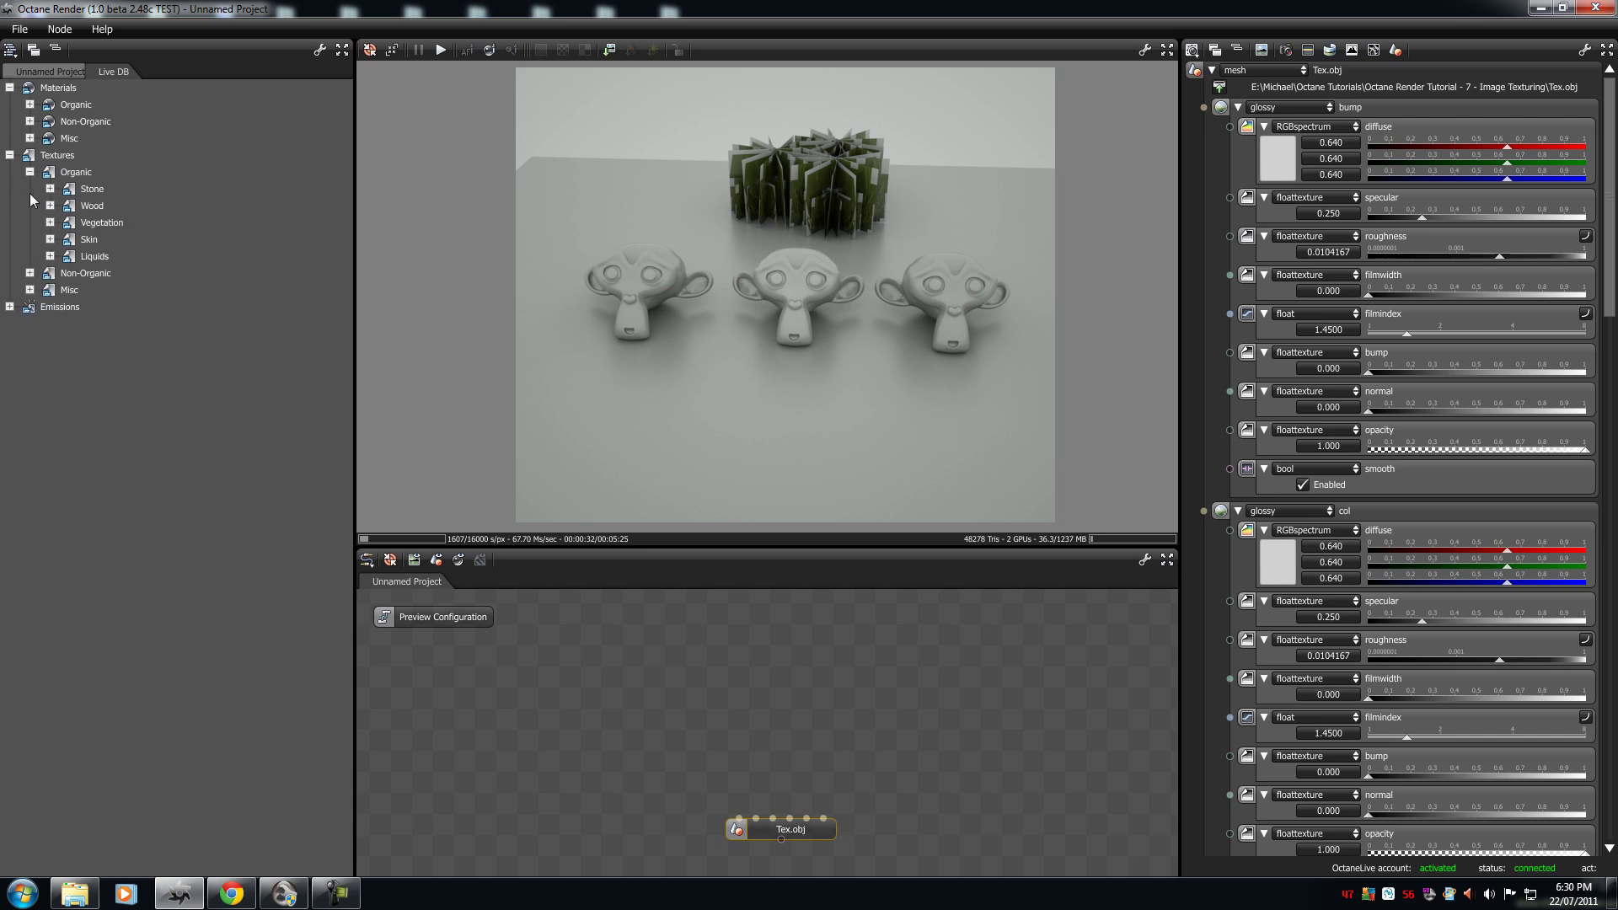
{"action": "left_click", "coordinate": [9, 155]}
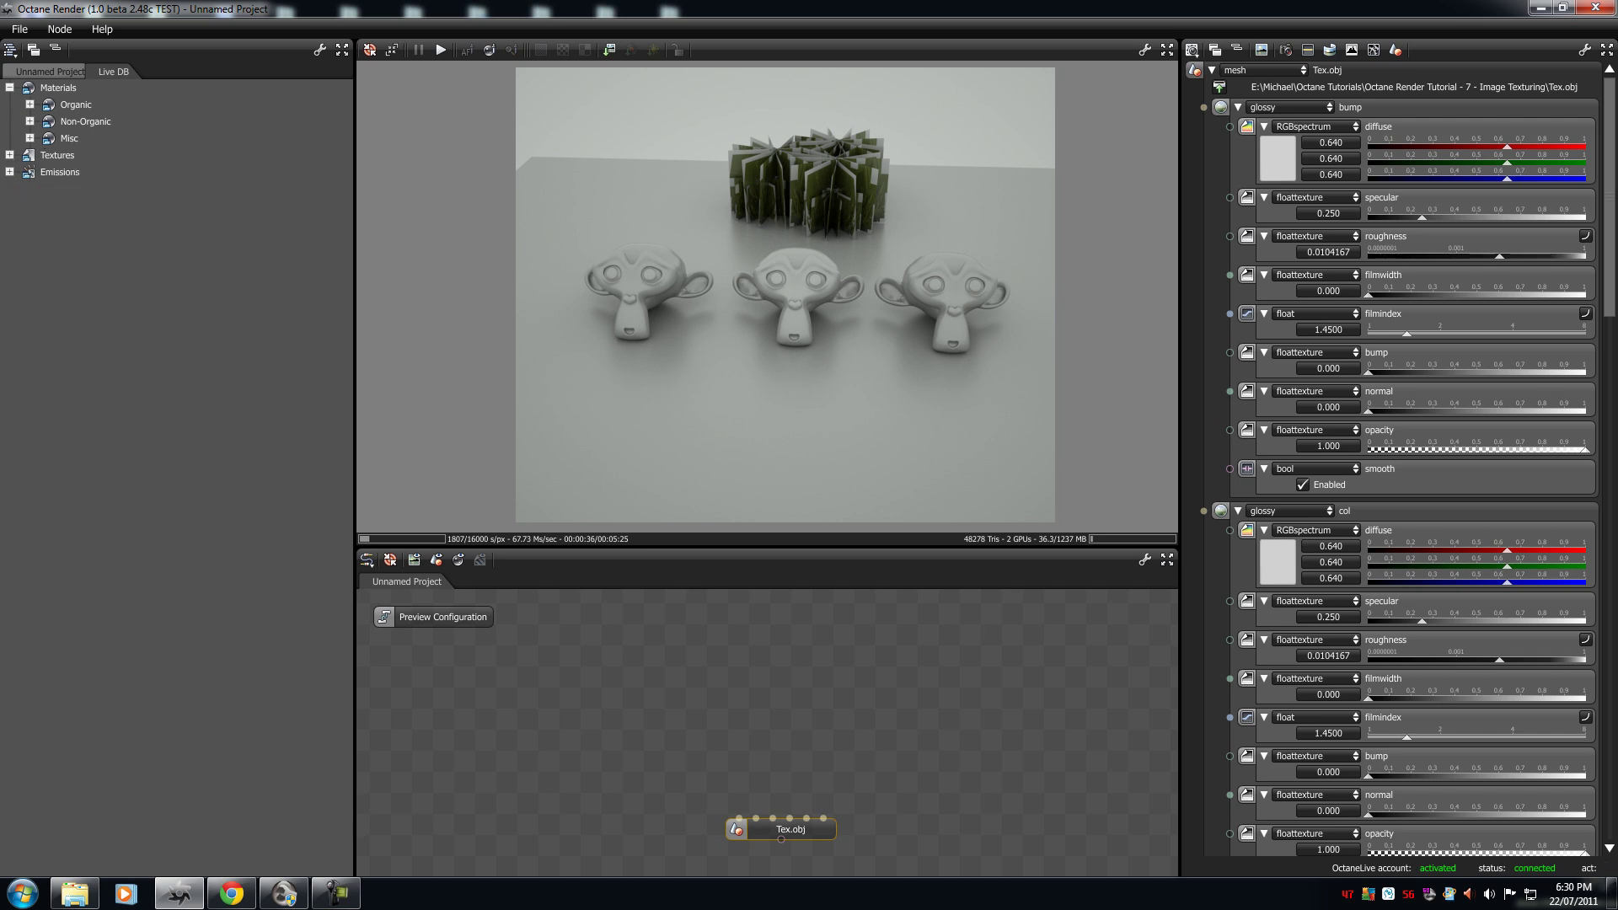
{"action": "left_click", "coordinate": [30, 105]}
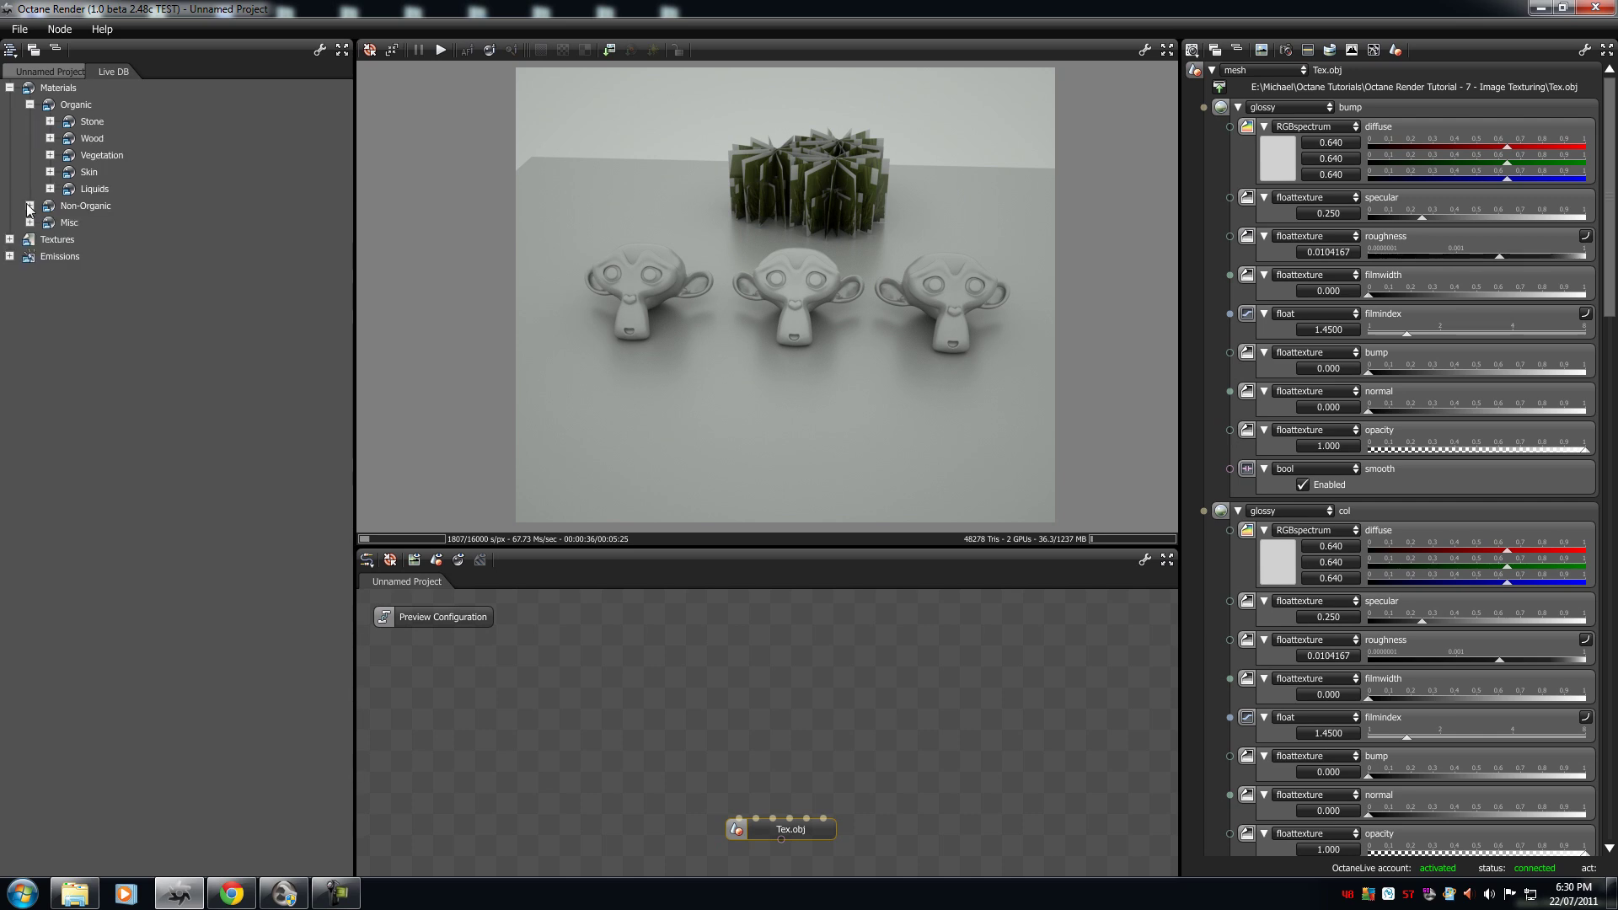
{"action": "left_click", "coordinate": [30, 206]}
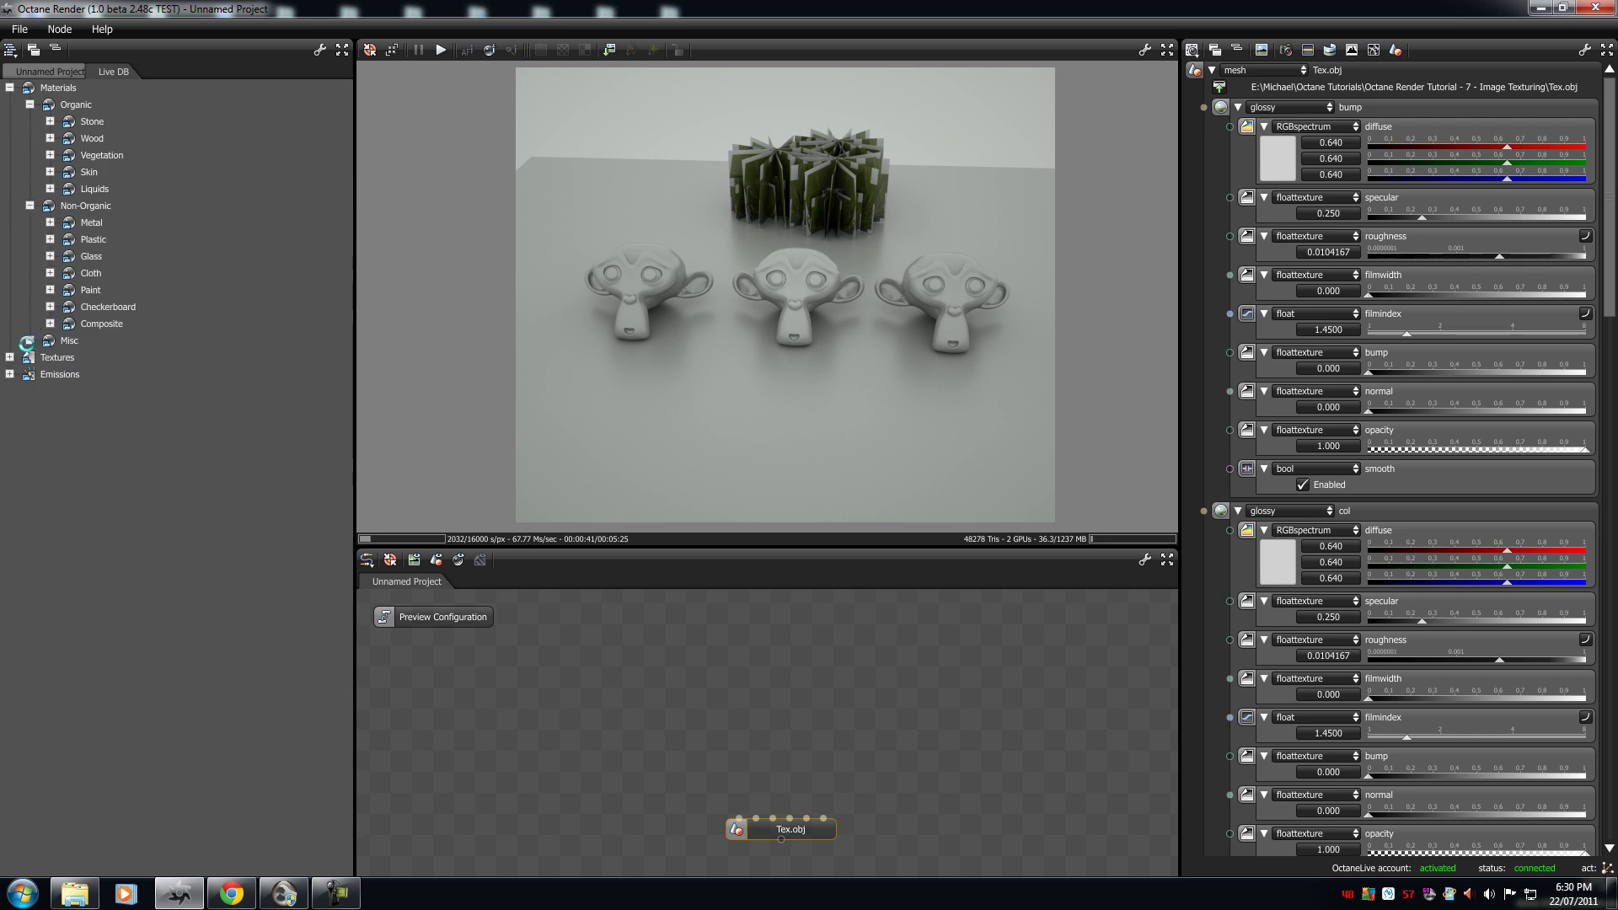
{"action": "left_click", "coordinate": [30, 341]}
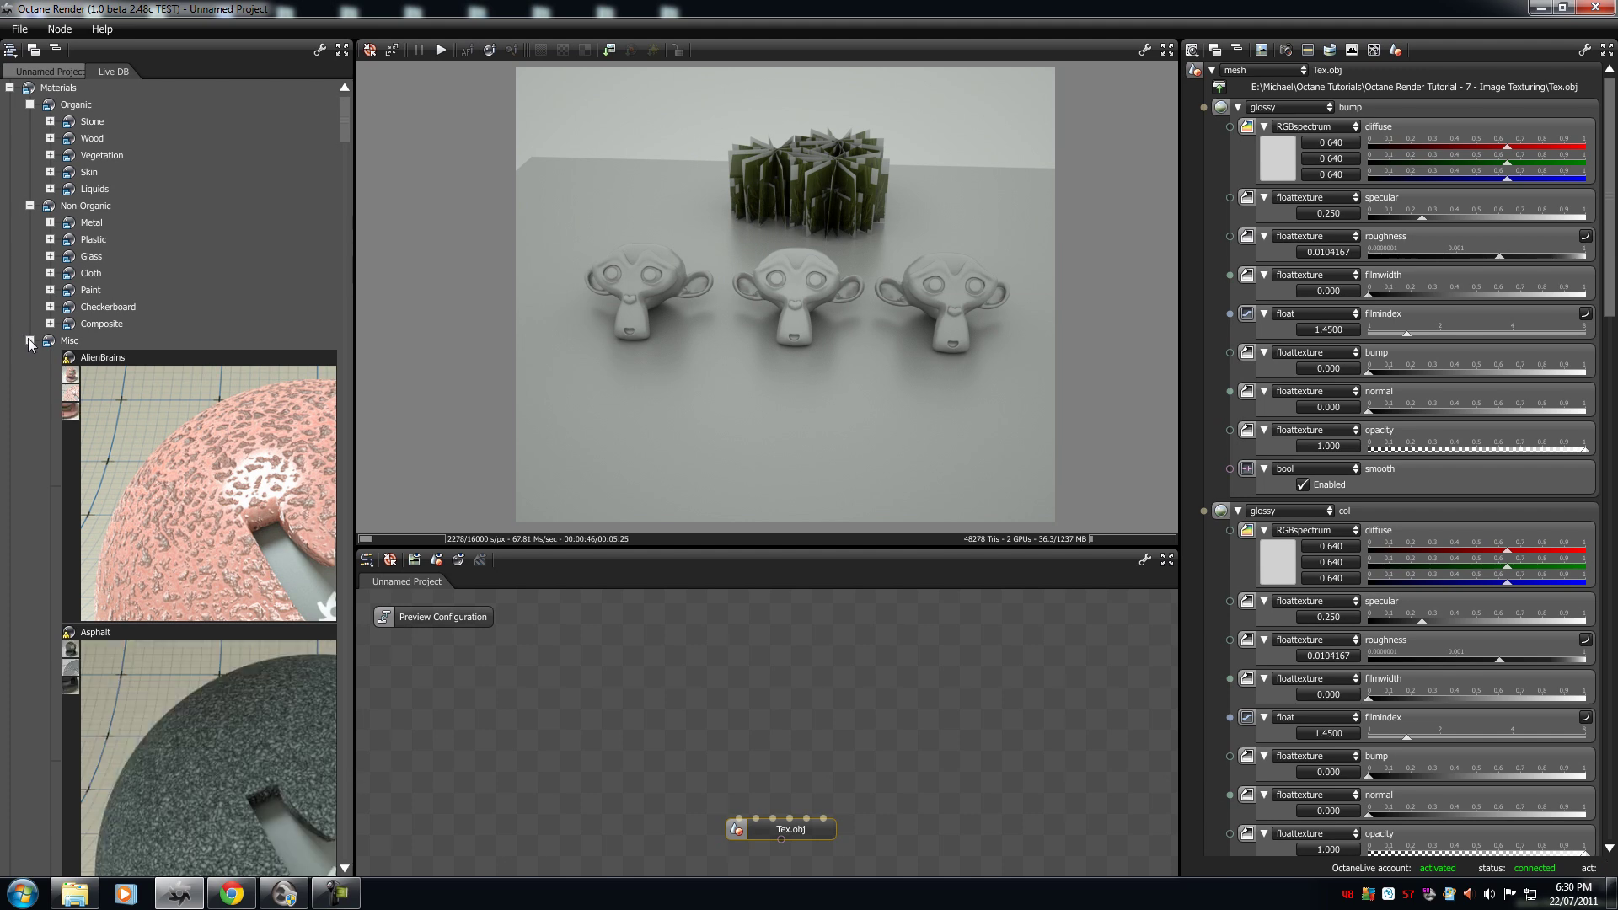
{"action": "left_click", "coordinate": [30, 340]}
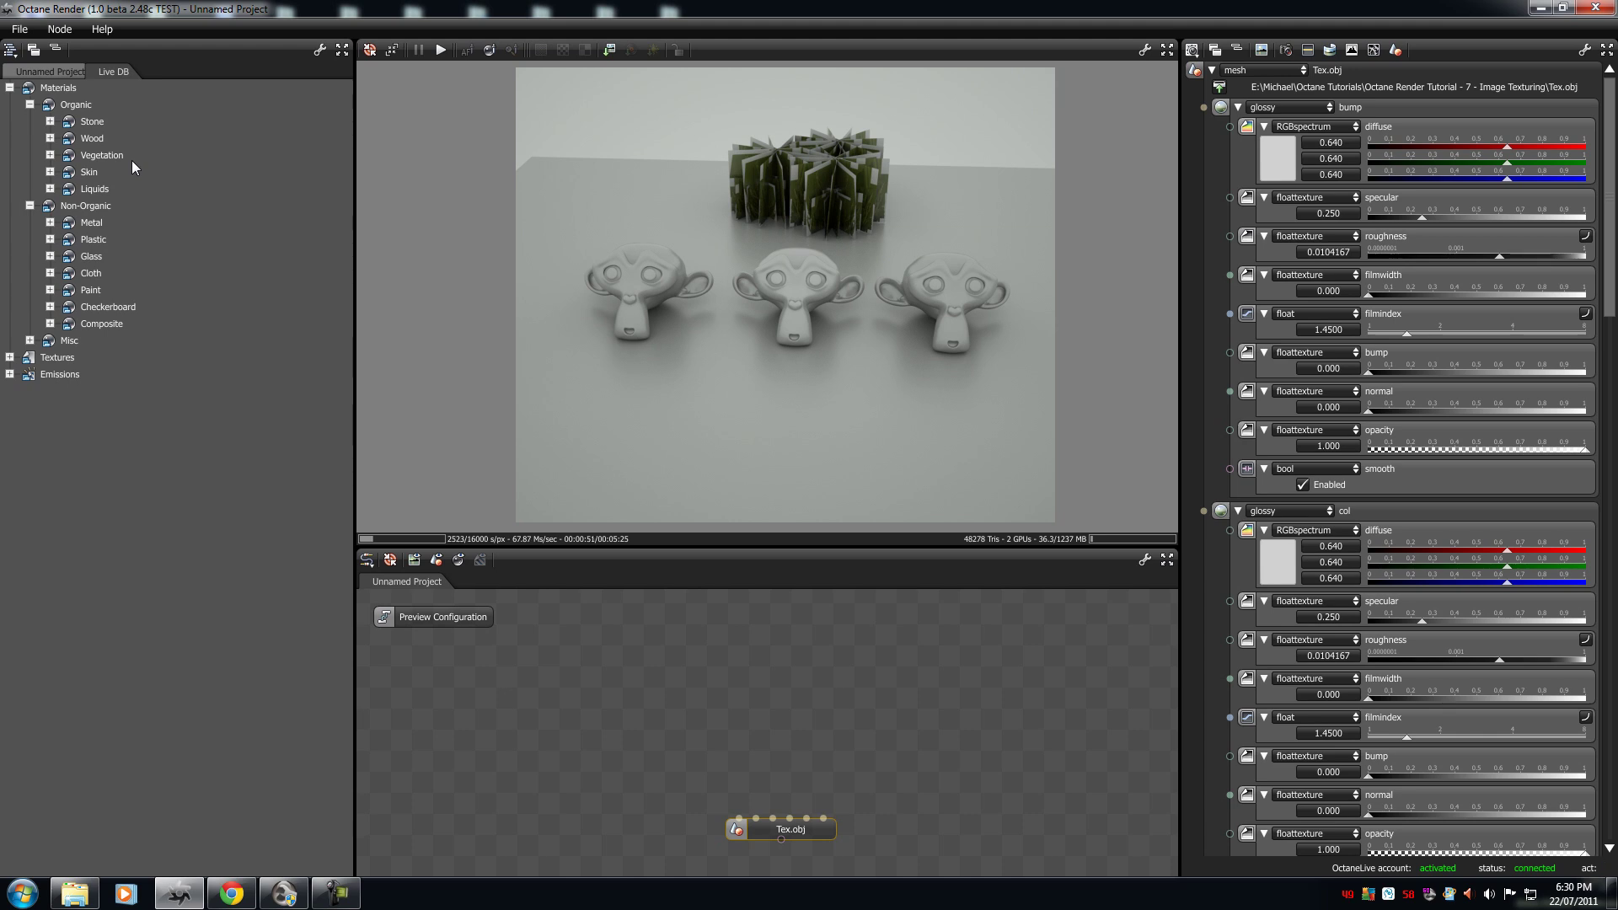
{"action": "left_click", "coordinate": [30, 341]}
Look over the Misc previews, collapse Misc, and expand Organic > Stone materials.
{"action": "mouse_move", "coordinate": [347, 114]}
{"action": "left_mouse_down"}
{"action": "mouse_move", "coordinate": [368, 284]}
{"action": "mouse_move", "coordinate": [346, 615]}
{"action": "mouse_move", "coordinate": [327, 246]}
{"action": "mouse_move", "coordinate": [345, 108]}
{"action": "left_mouse_up"}
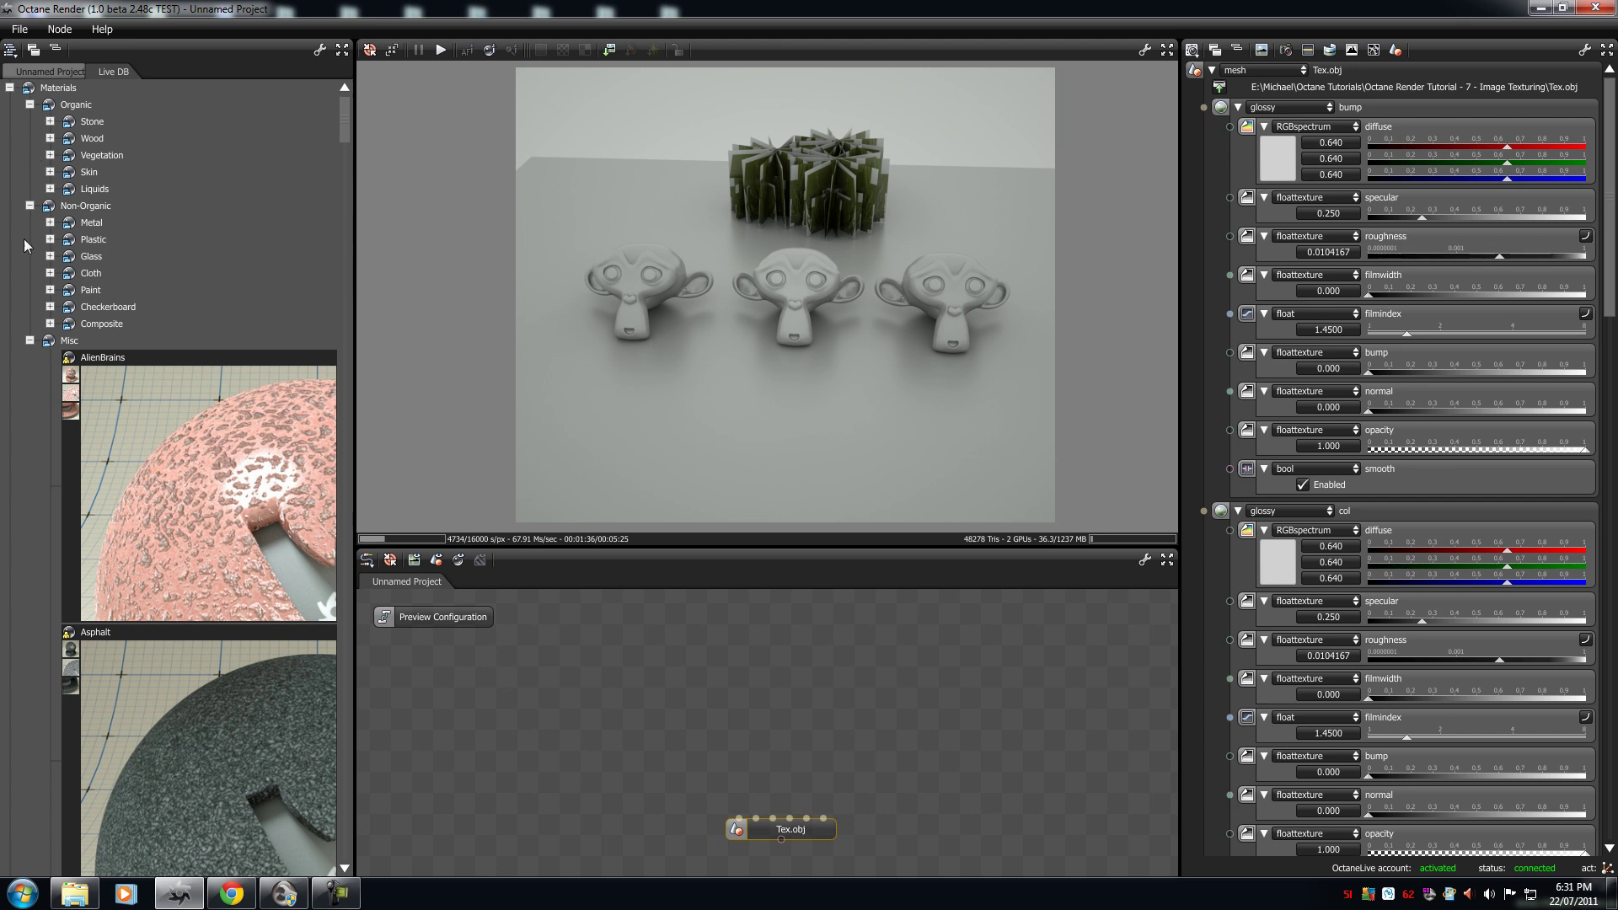
{"action": "left_click", "coordinate": [30, 340]}
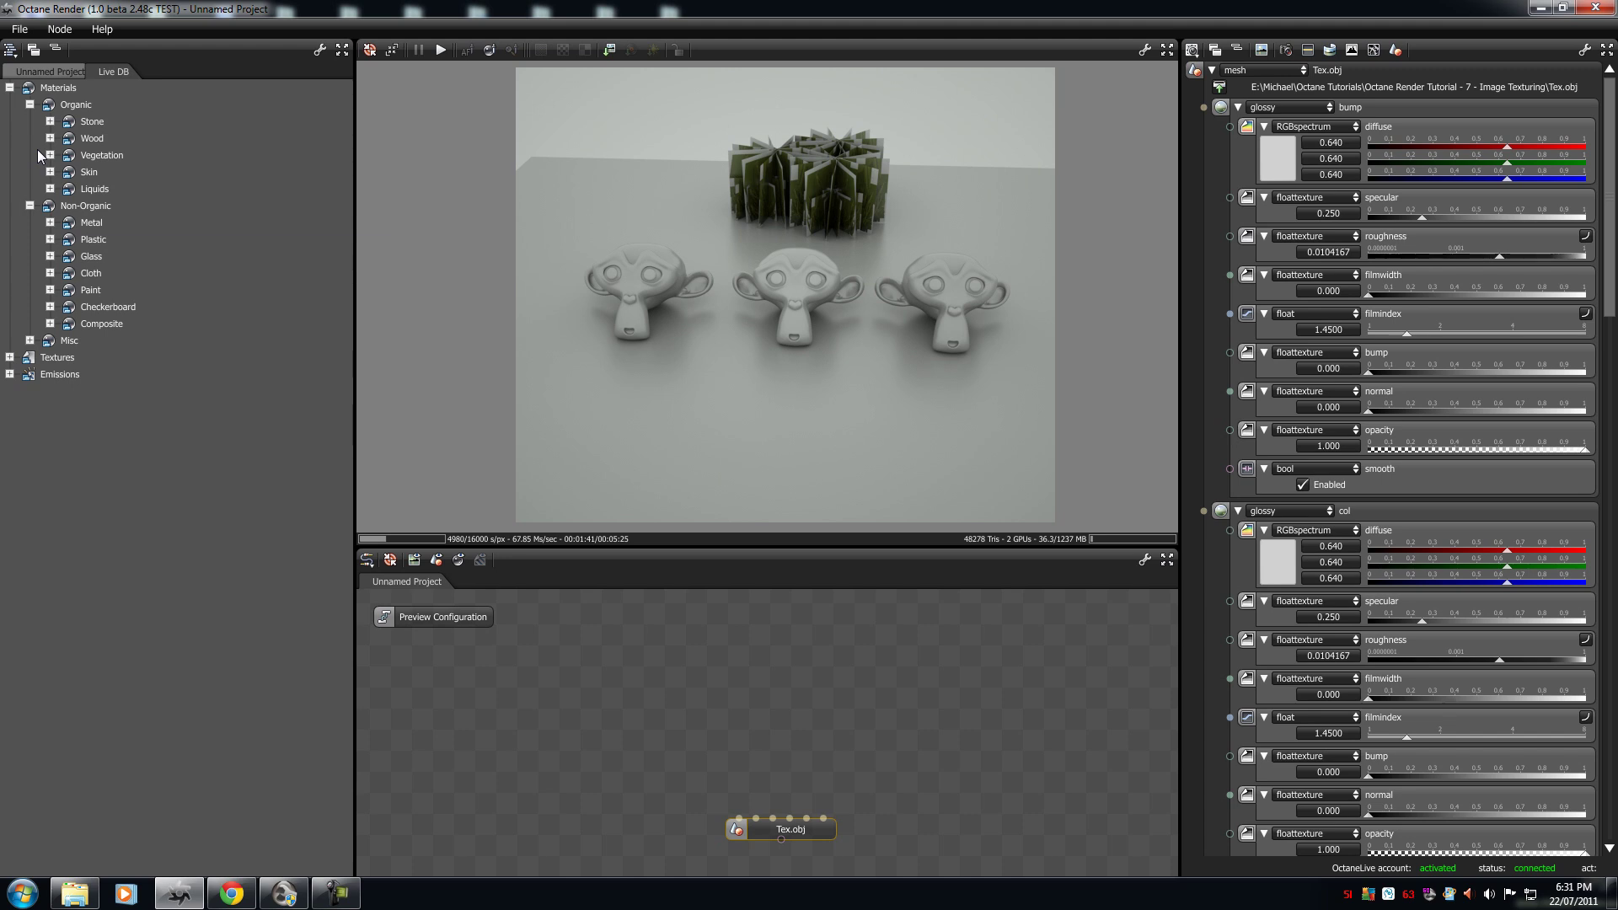
{"action": "left_click", "coordinate": [50, 121]}
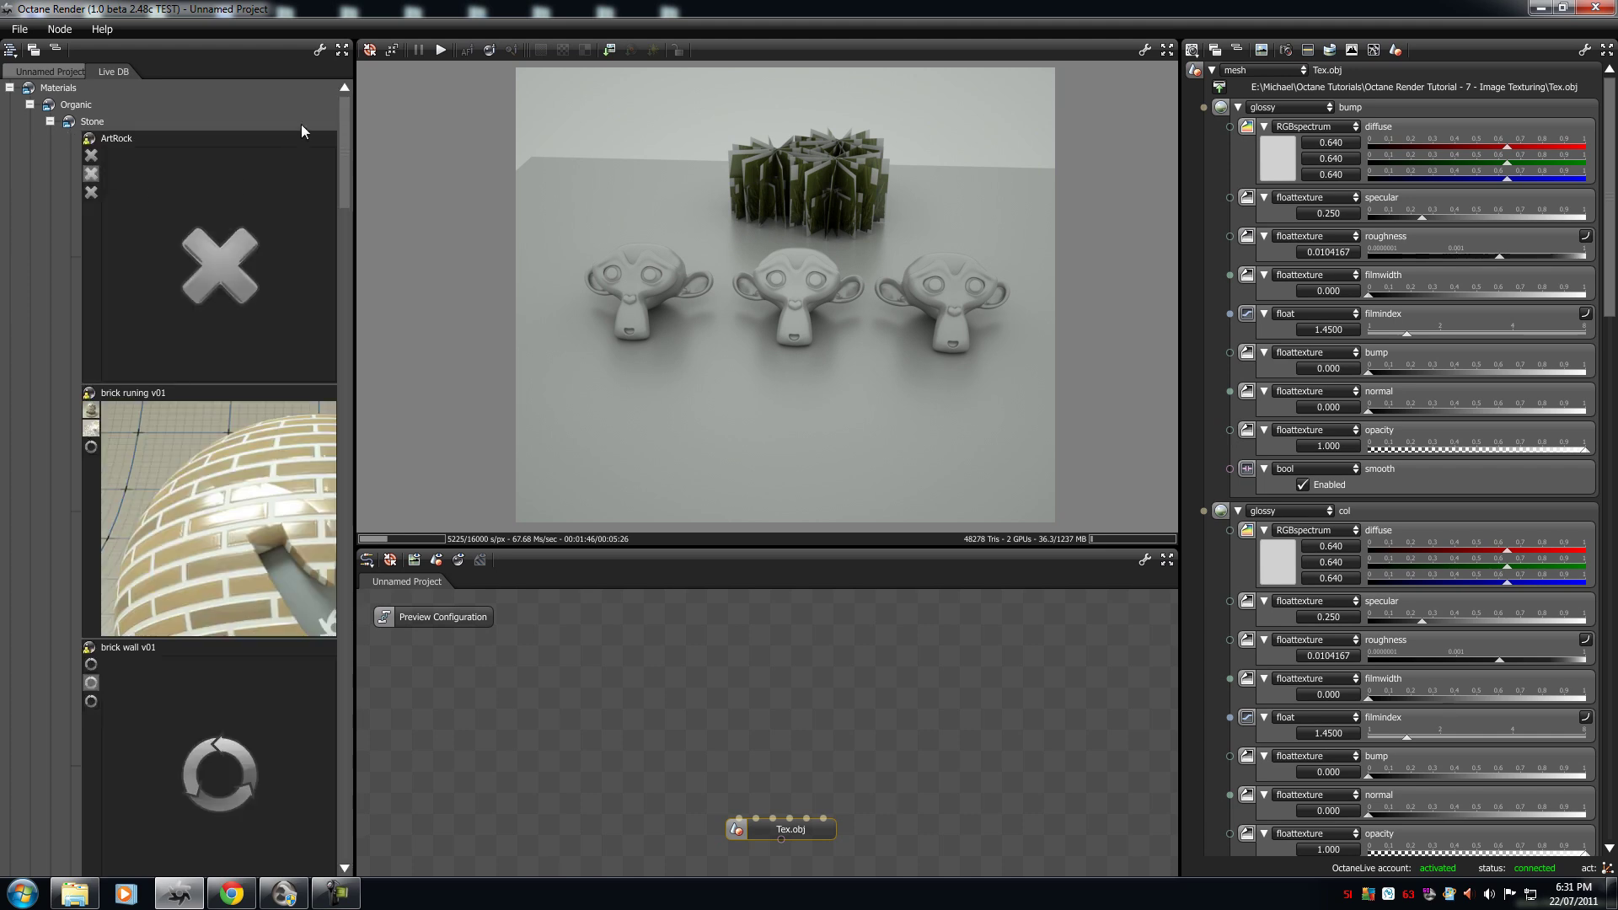
Drag Ceramics (Golden Dragon) from the Stone previews into the node graph and position it.
{"action": "left_click_drag", "start_coordinate": [342, 133], "coordinate": [353, 337]}
{"action": "left_click", "coordinate": [210, 344]}
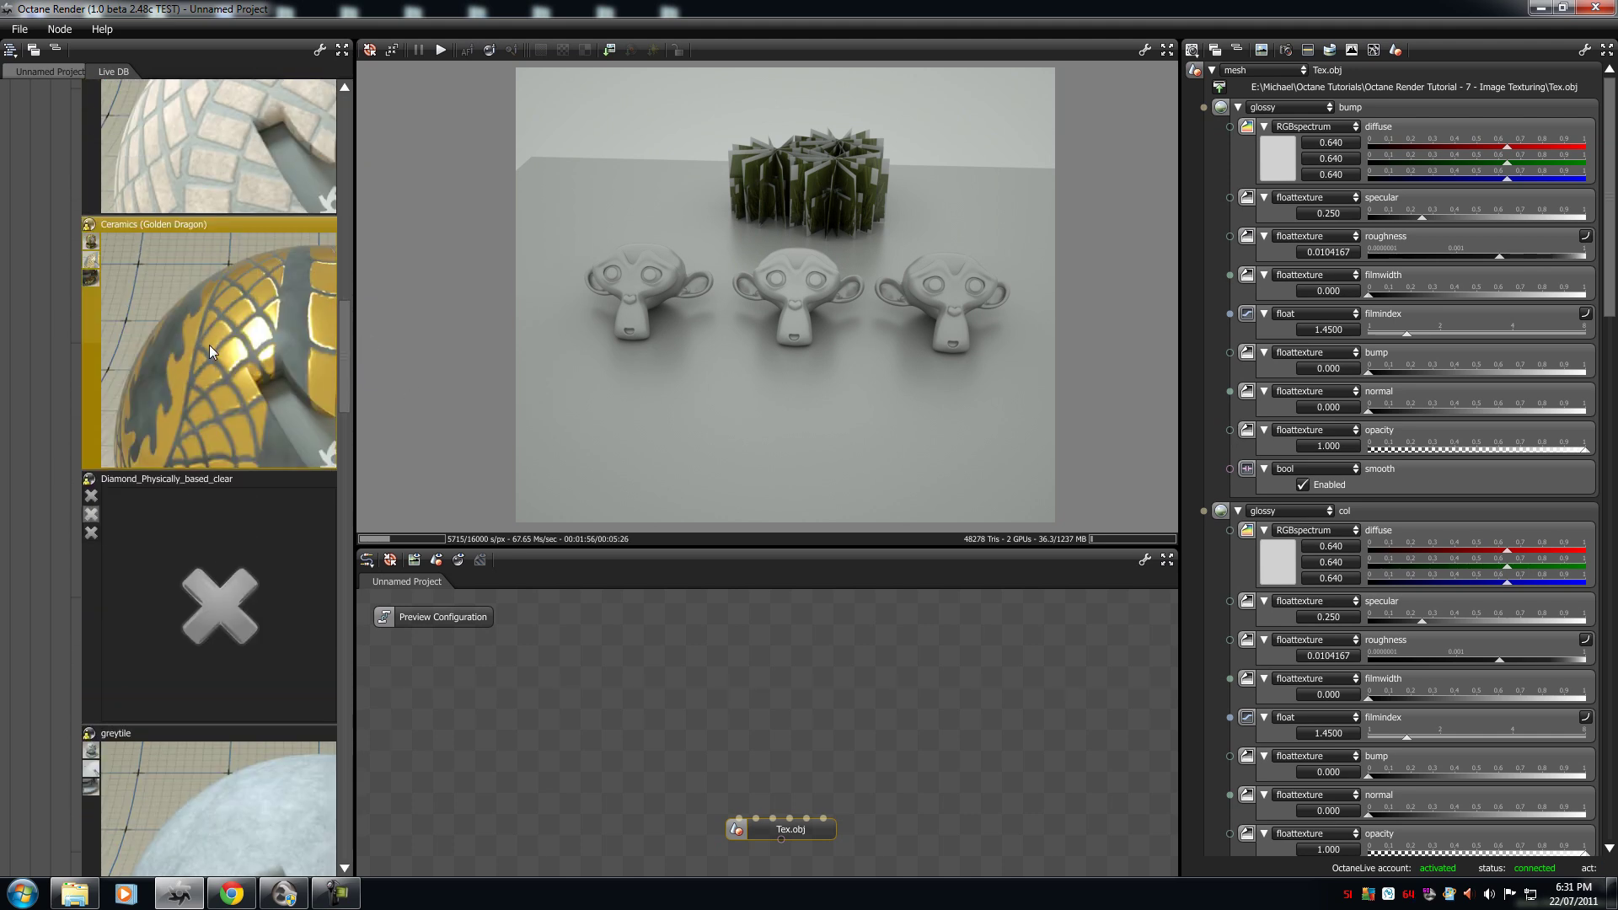
{"action": "left_click_drag", "start_coordinate": [235, 467], "coordinate": [421, 660]}
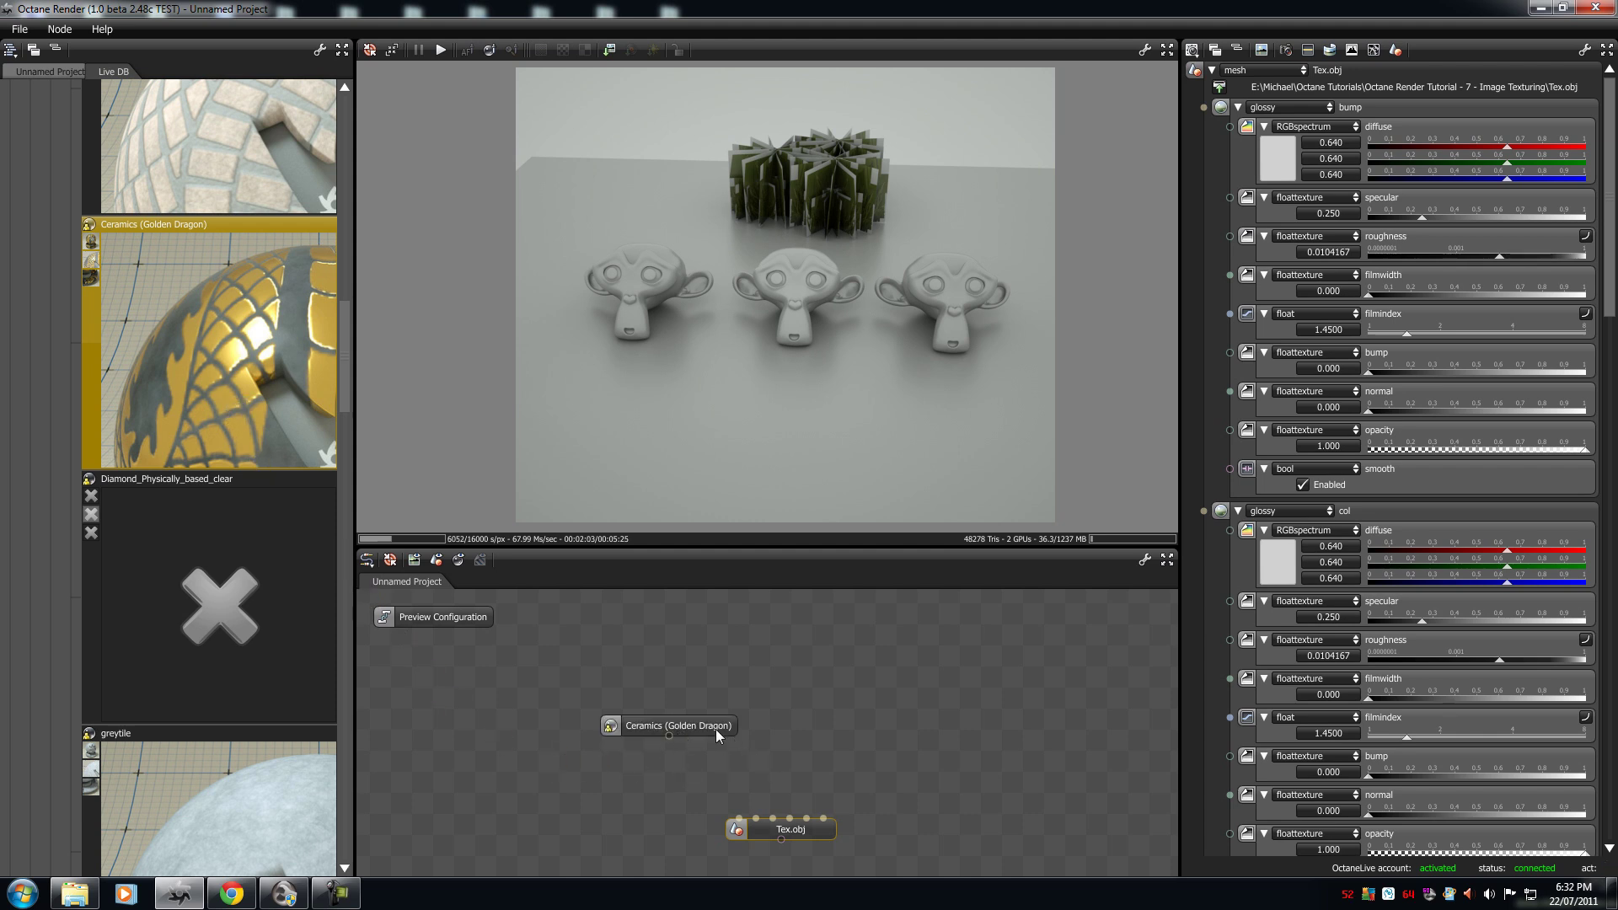
{"action": "left_click_drag", "start_coordinate": [691, 722], "coordinate": [757, 700]}
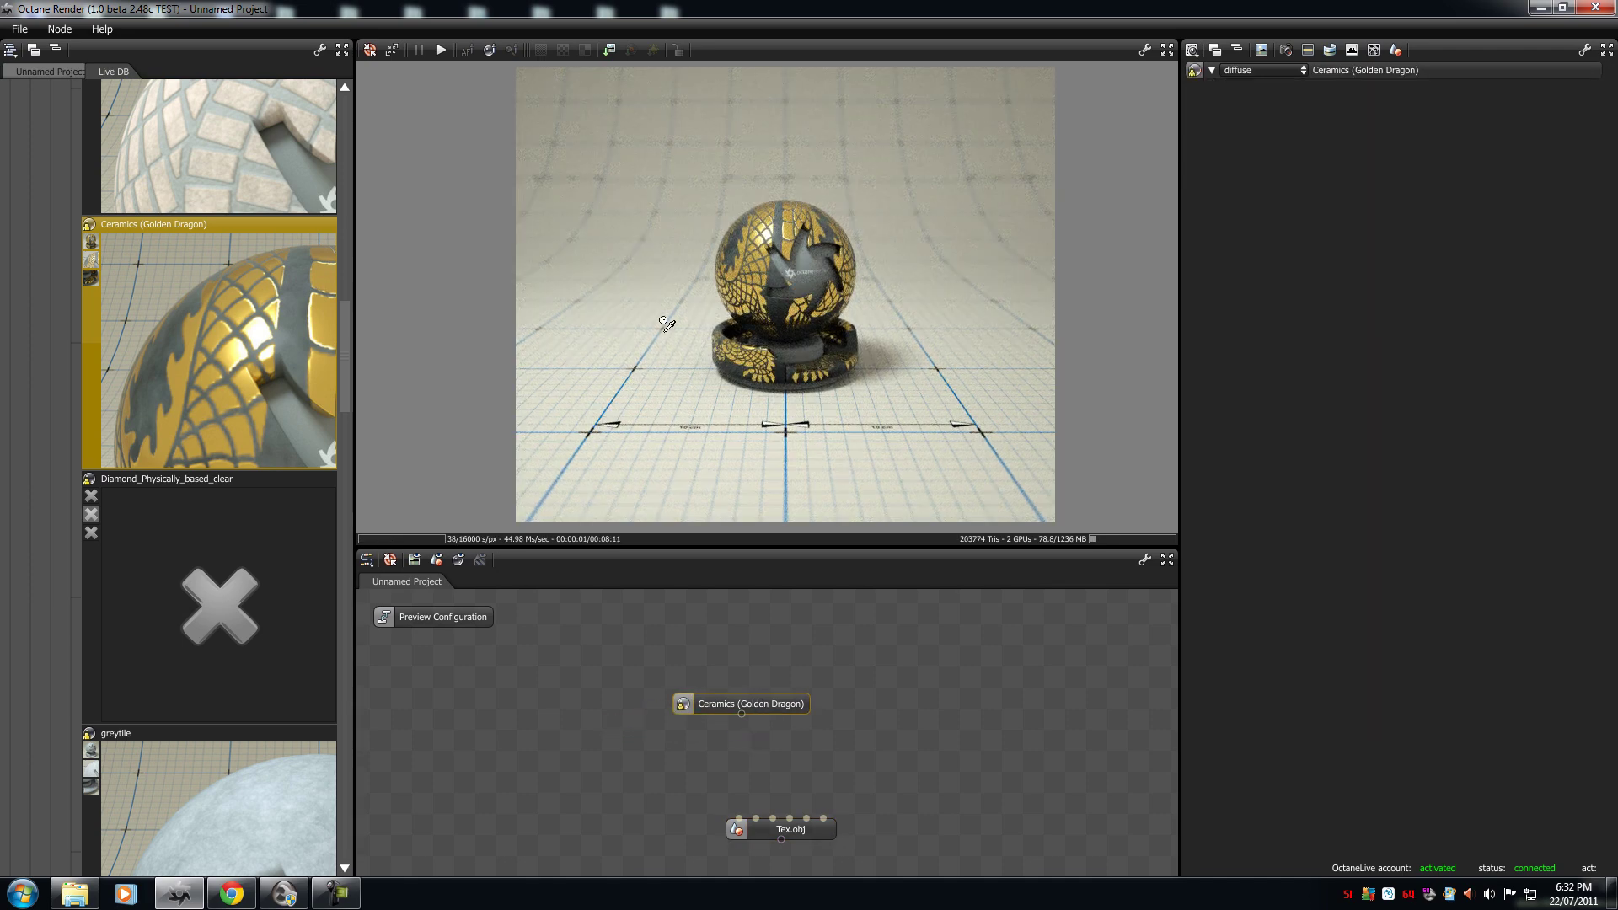
{"action": "left_click_drag", "start_coordinate": [666, 322], "coordinate": [674, 331]}
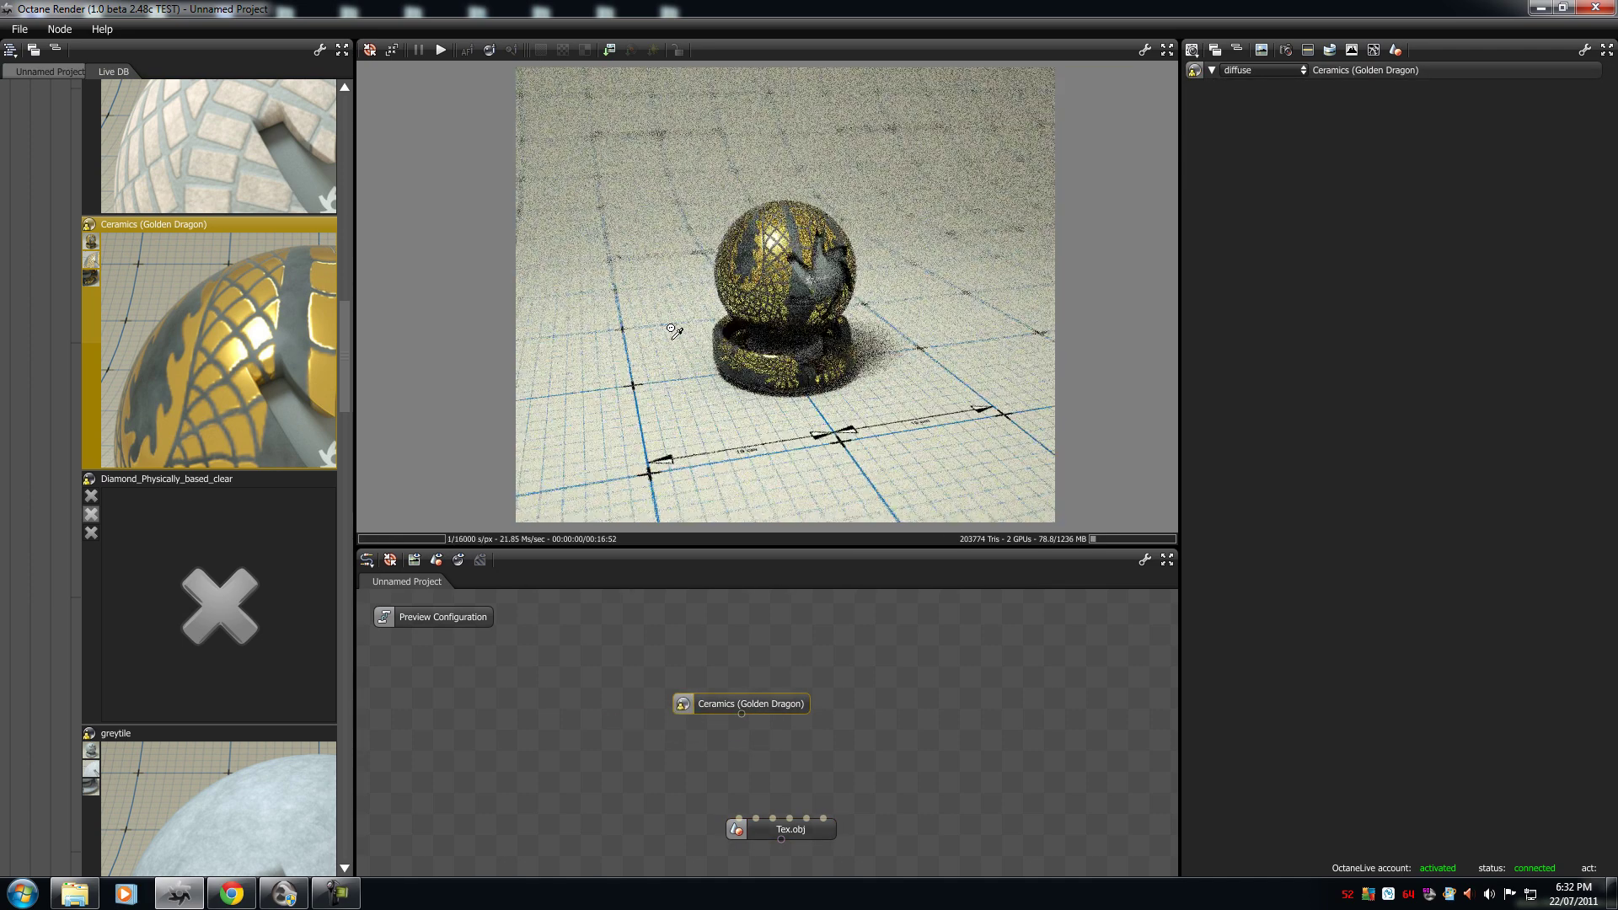
{"action": "scroll", "coordinate": [674, 330], "scroll_direction": "up", "scroll_amount": 10}
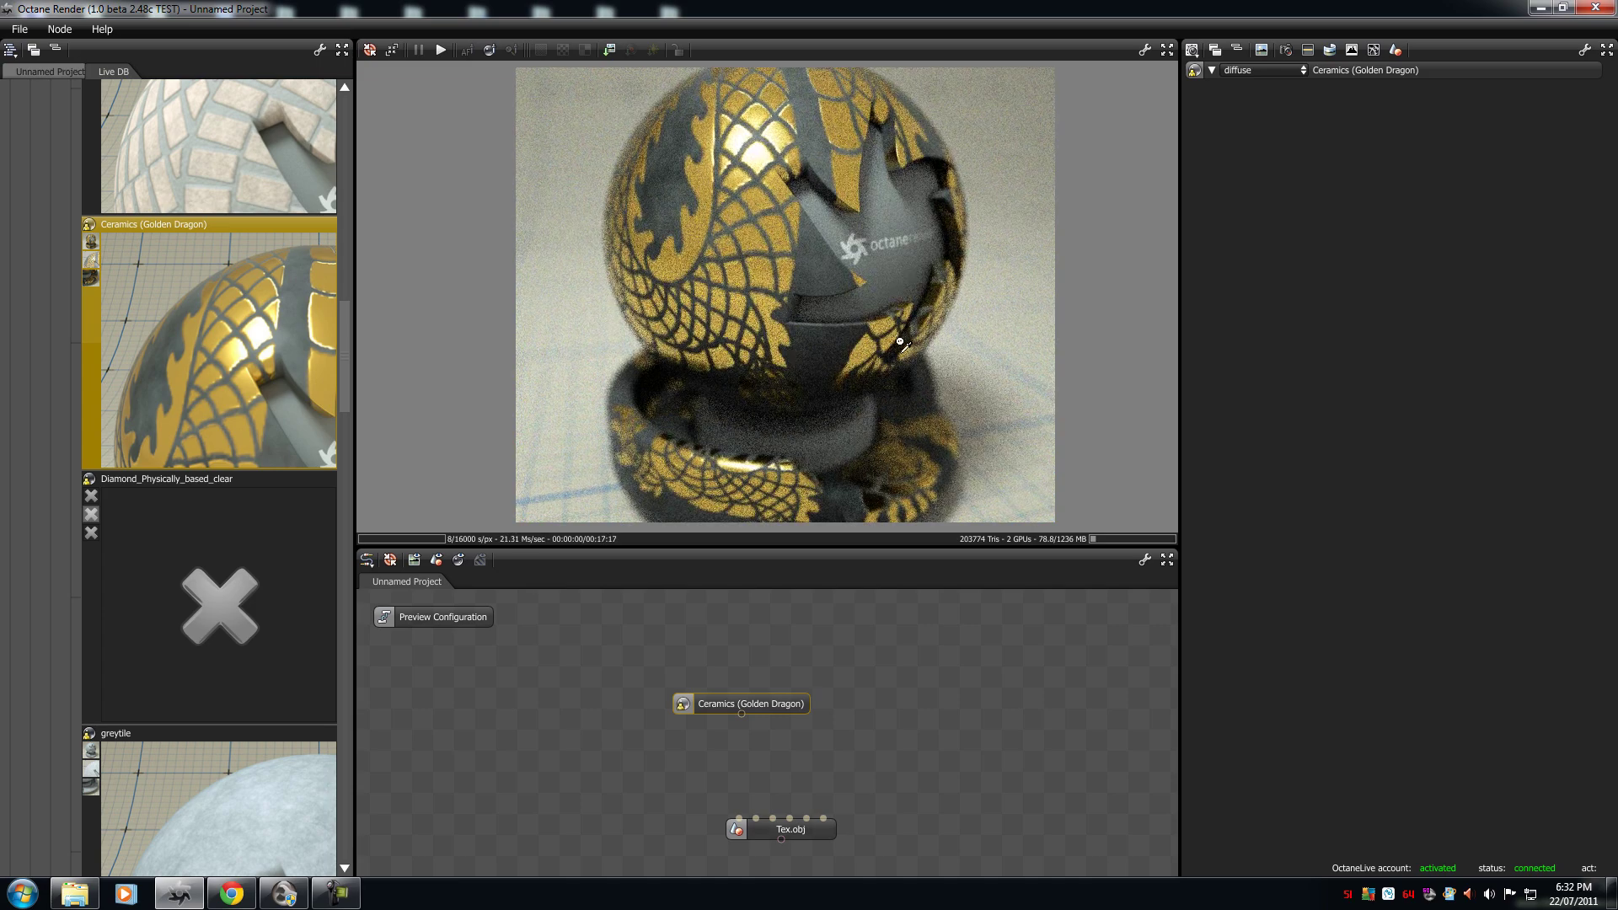
{"action": "left_click_drag", "start_coordinate": [900, 344], "coordinate": [524, 233]}
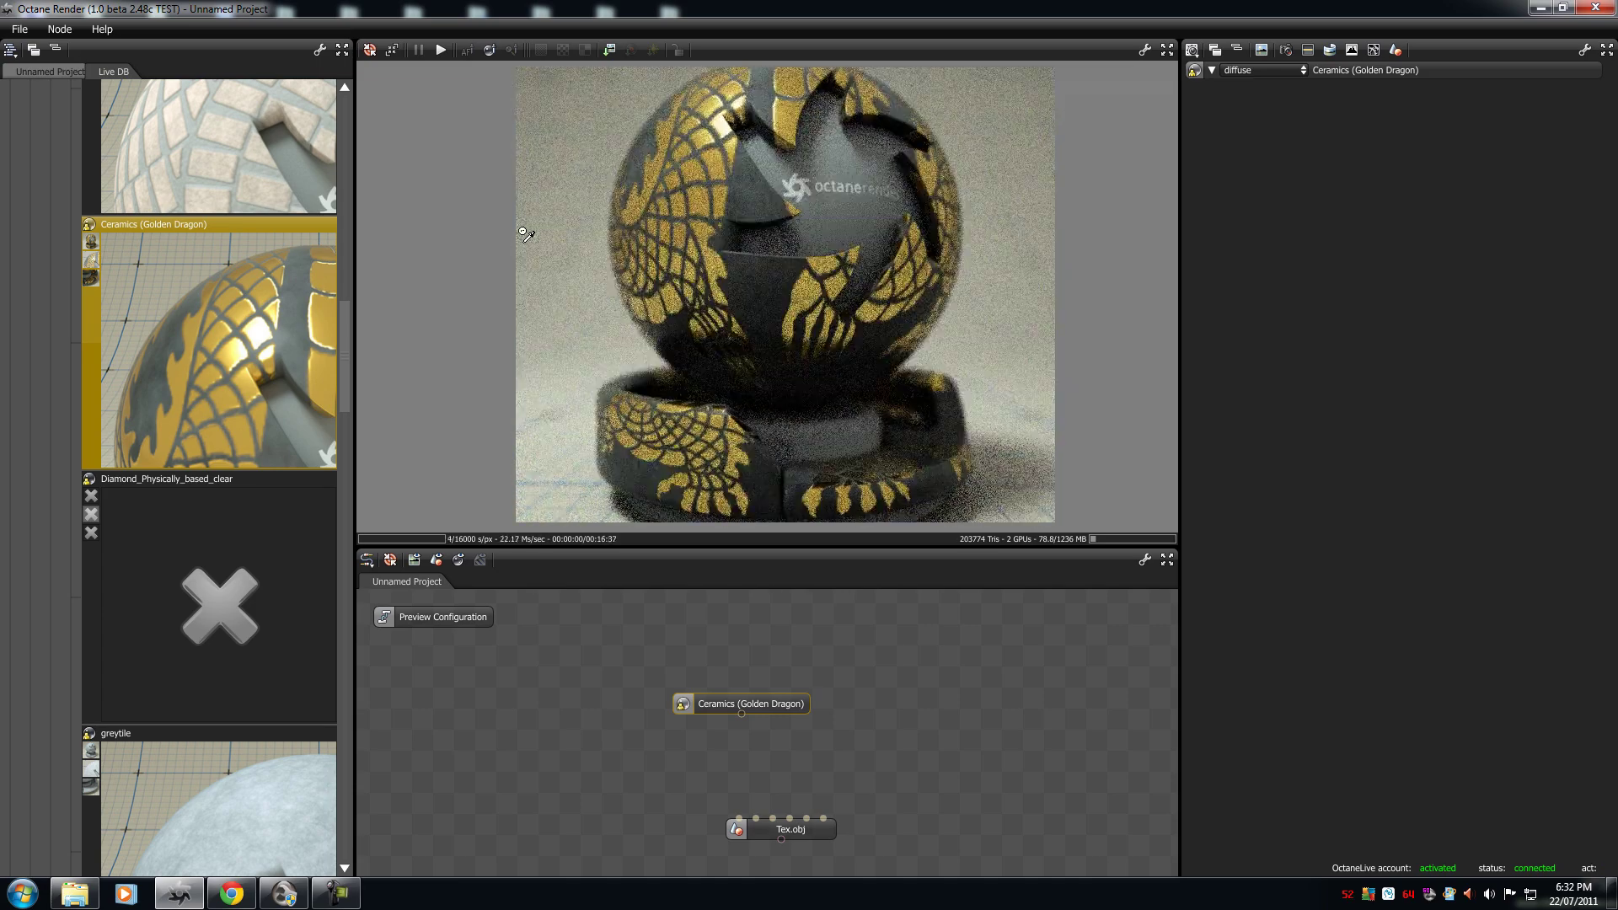
{"action": "left_click", "coordinate": [799, 831]}
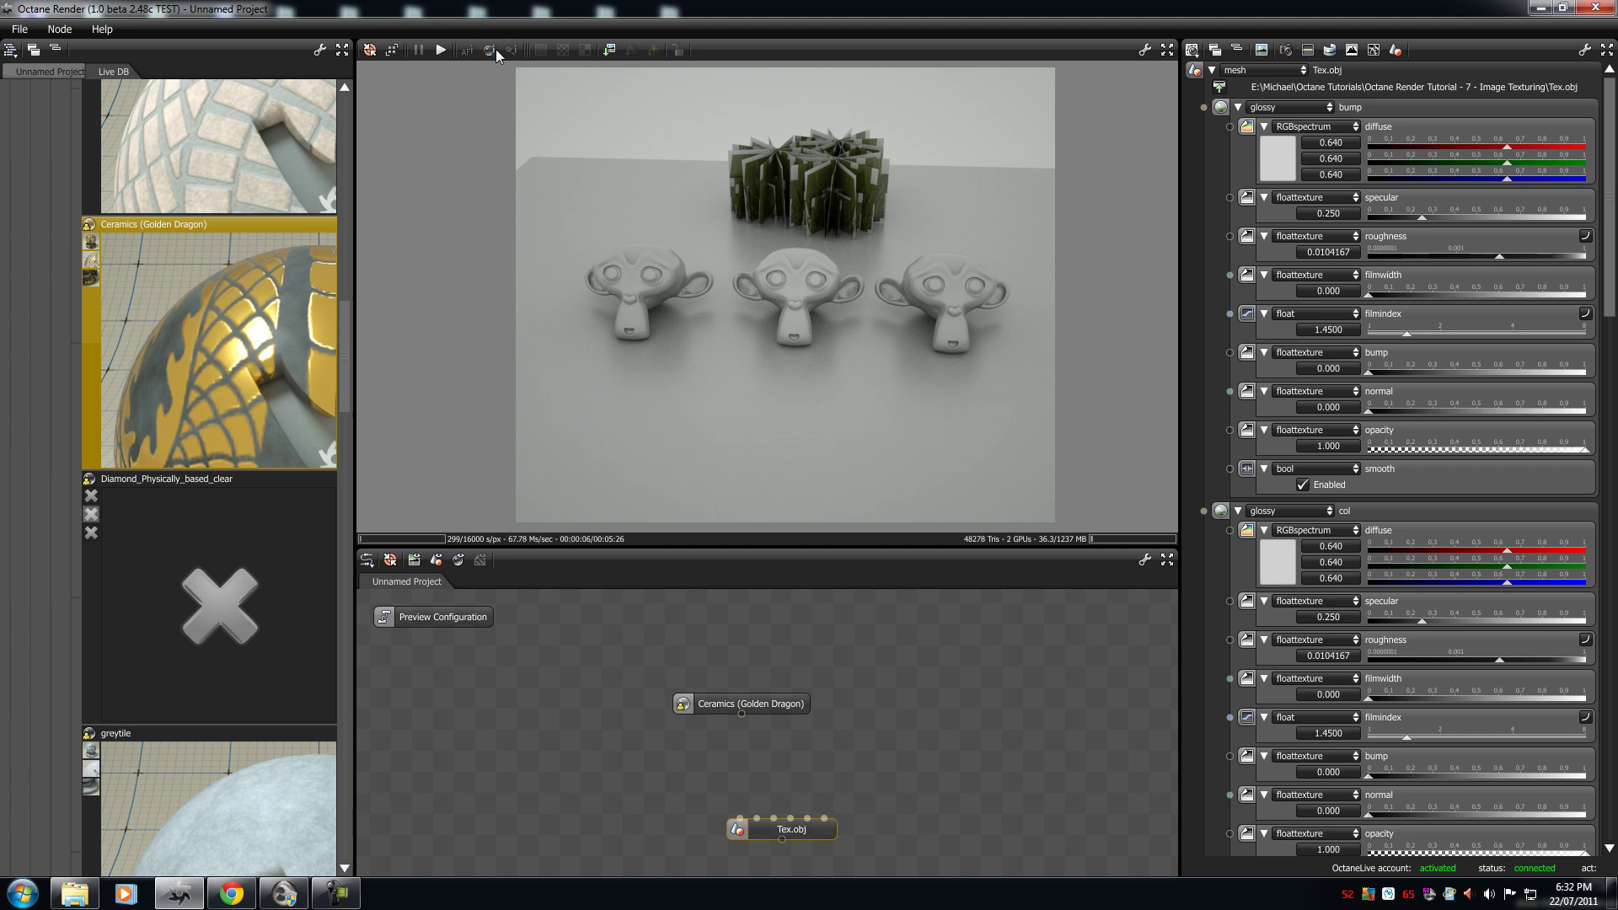
Wire the Ceramics node into Tex.obj's last input so the left monkey turns ceramic.
{"action": "left_click", "coordinate": [632, 266]}
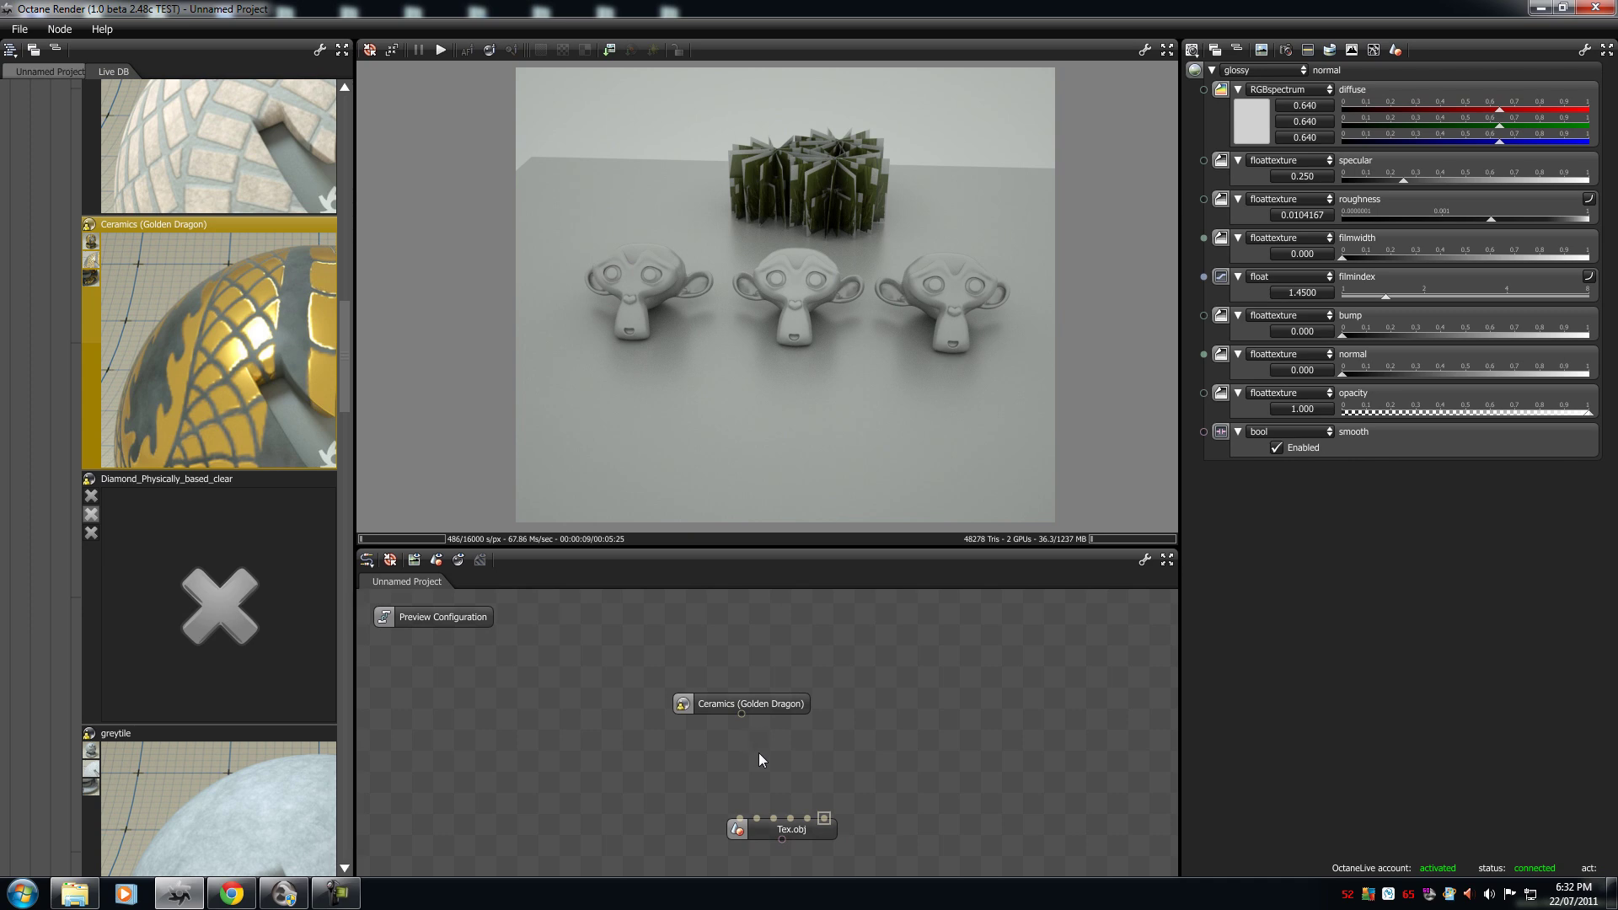
{"action": "left_click_drag", "start_coordinate": [740, 714], "coordinate": [824, 819]}
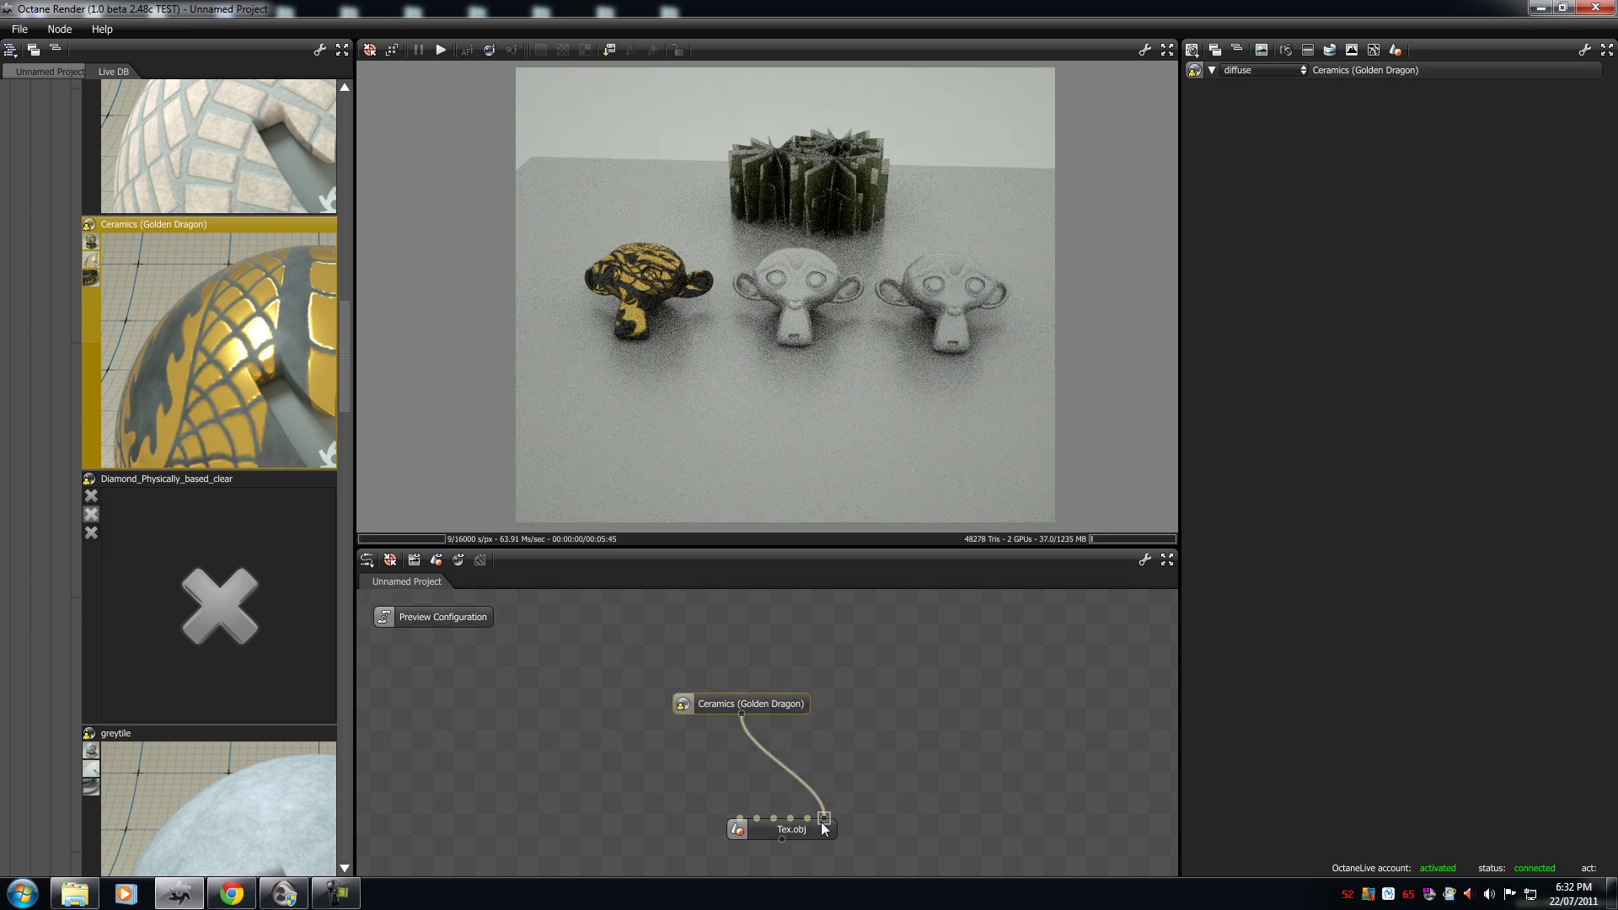
{"action": "left_click_drag", "start_coordinate": [574, 271], "coordinate": [811, 442]}
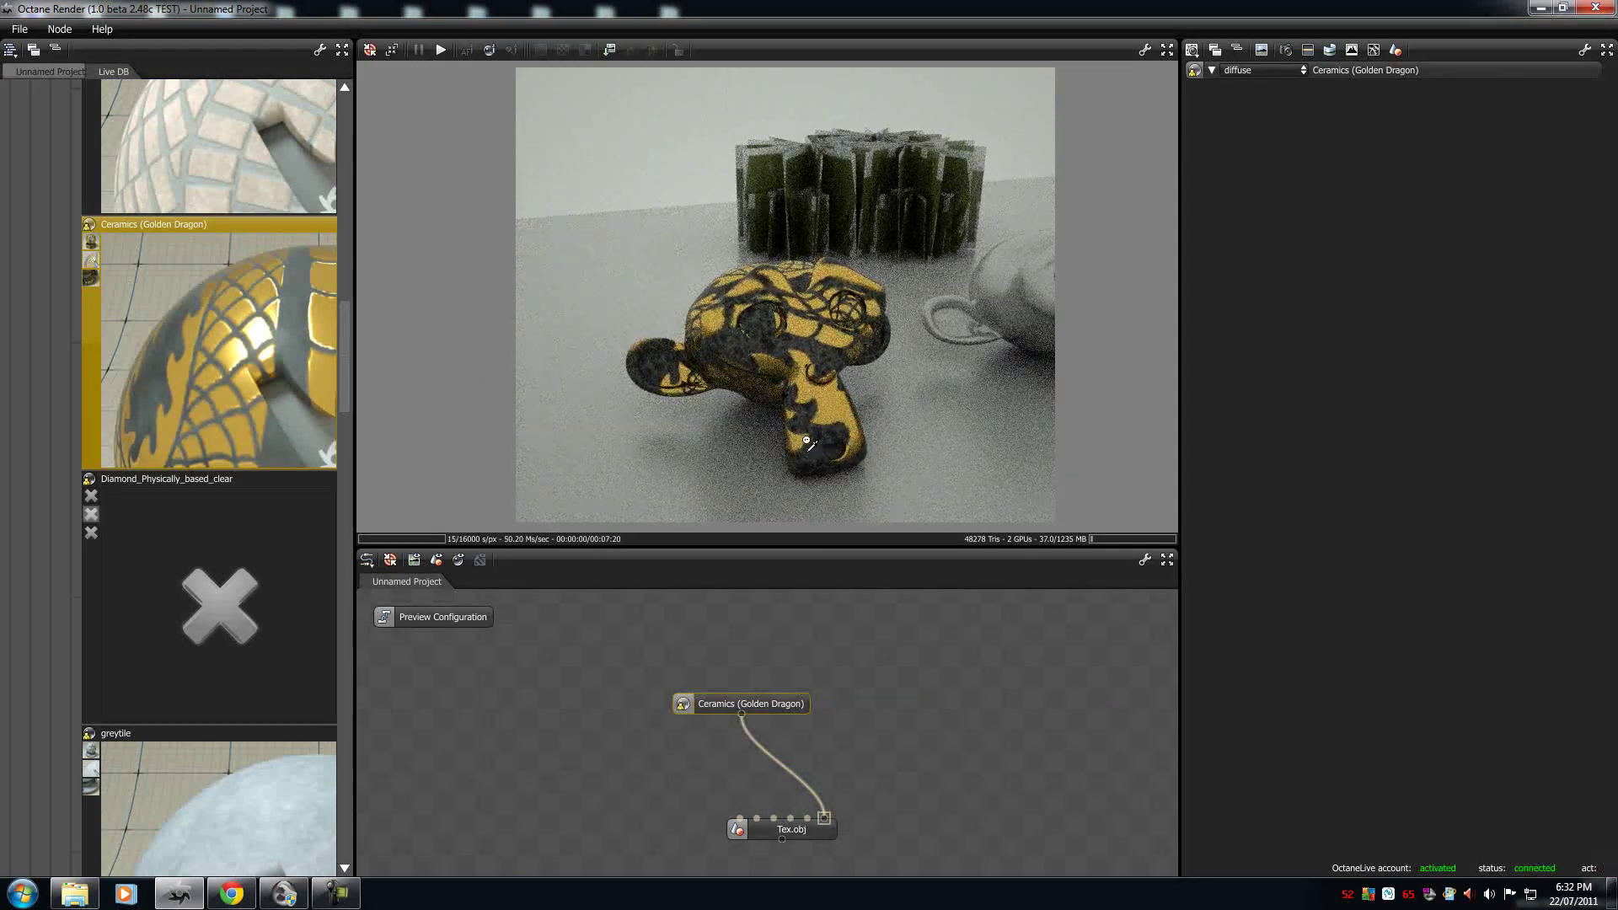
{"action": "double_click", "coordinate": [761, 705]}
Raise the dragon.png image gamma to 8, keeping its power at 1.000.
{"action": "left_click", "coordinate": [738, 200]}
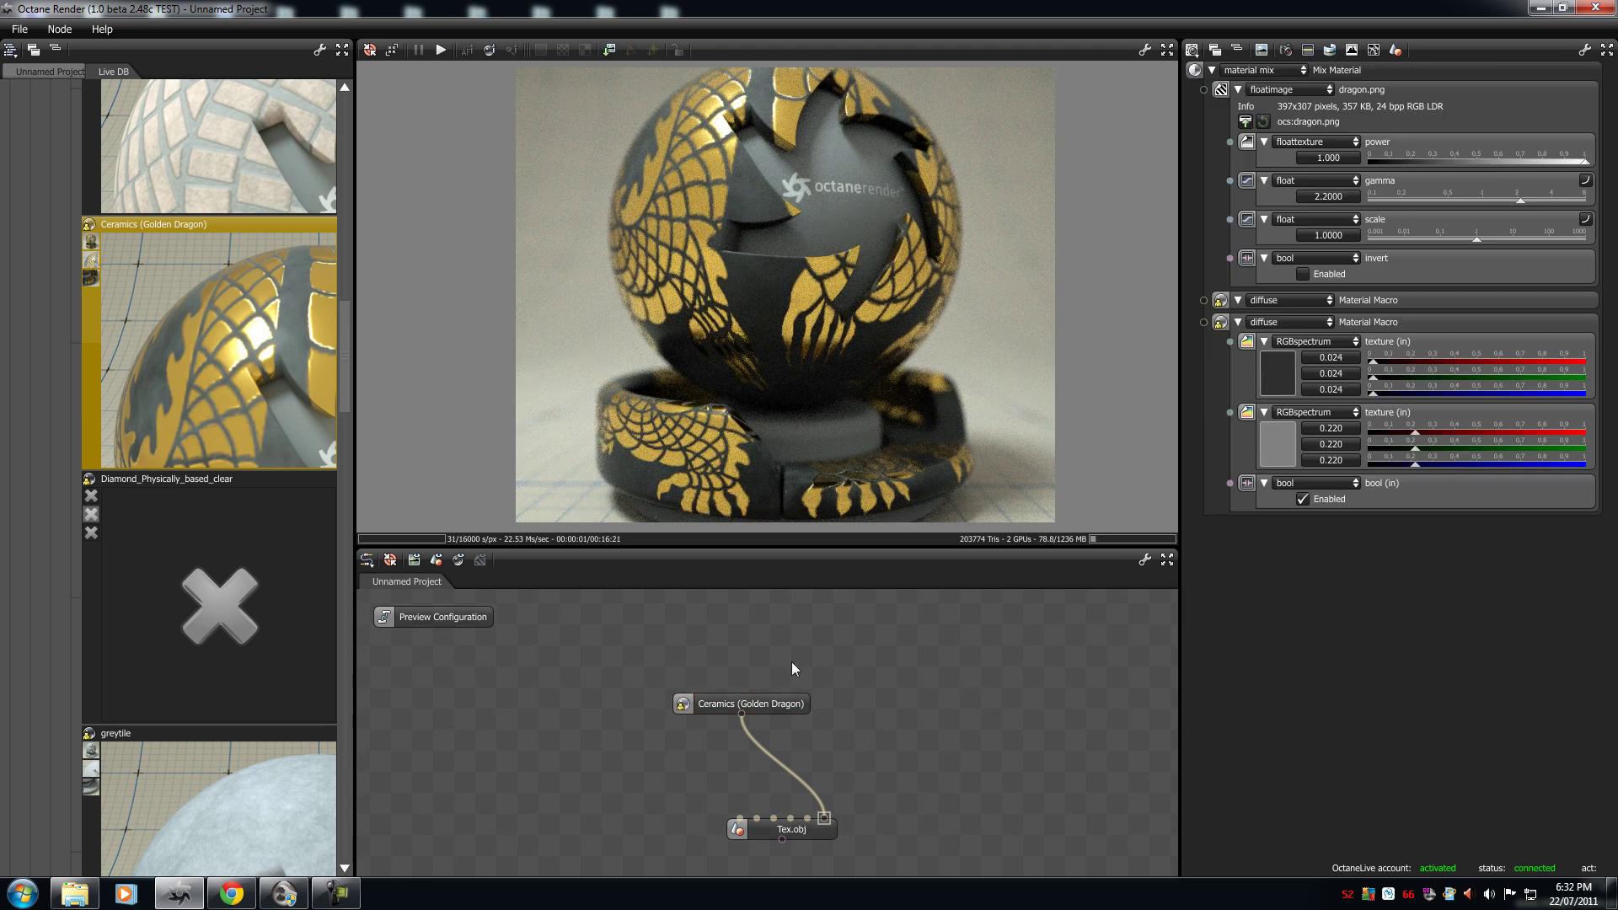
{"action": "double_click", "coordinate": [805, 836]}
{"action": "left_click", "coordinate": [768, 351]}
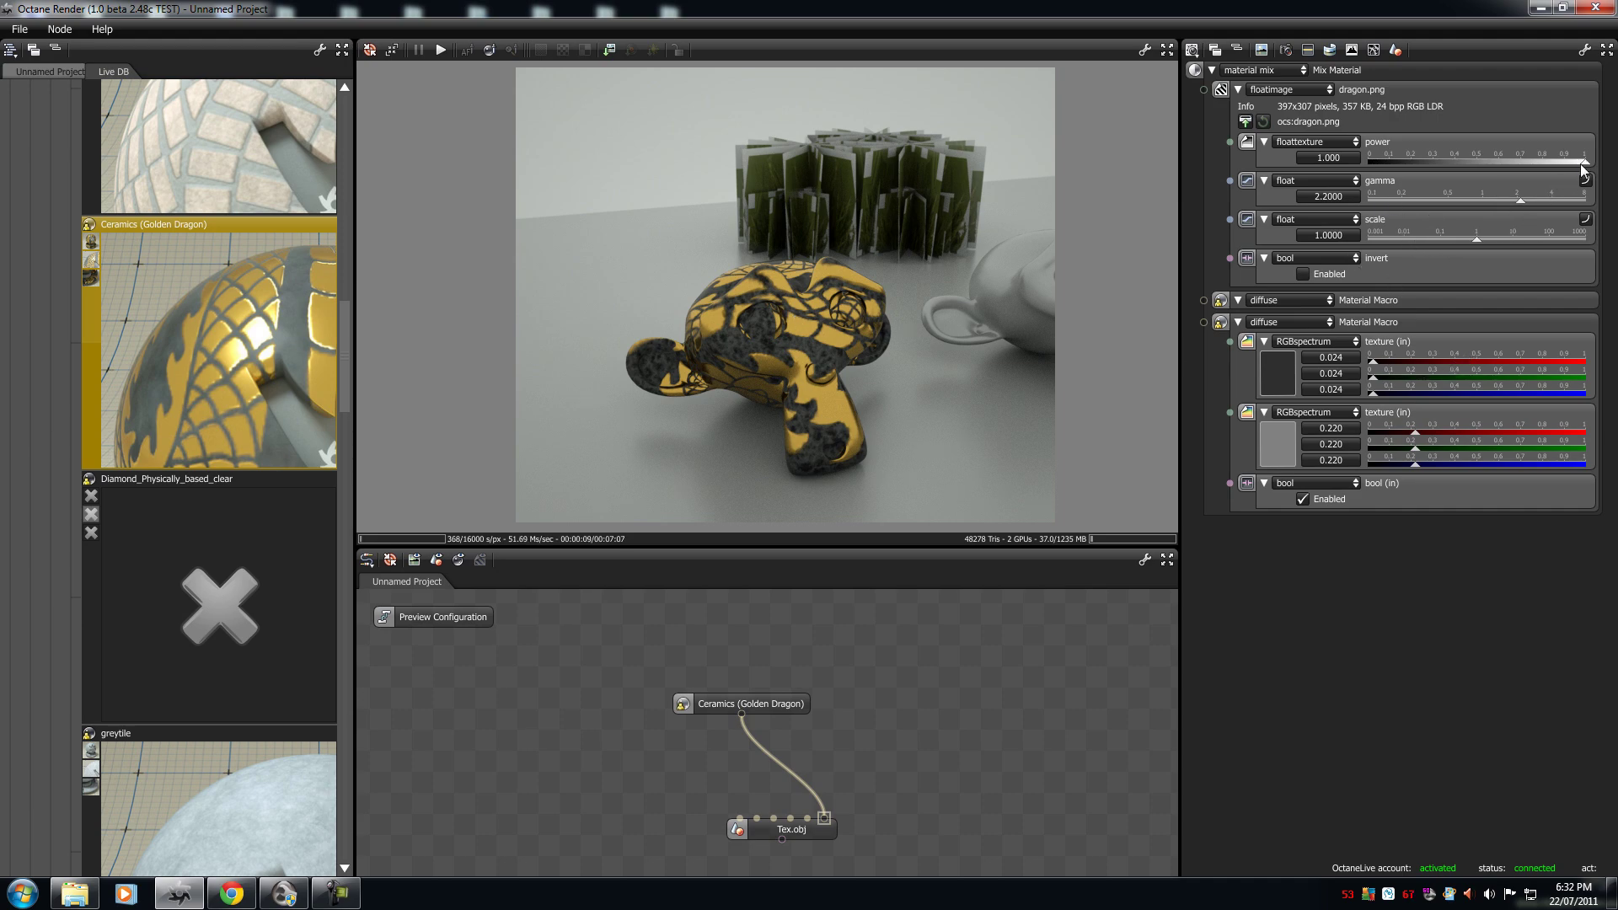
{"action": "mouse_move", "coordinate": [1570, 162]}
{"action": "left_mouse_down"}
{"action": "mouse_move", "coordinate": [1419, 168]}
{"action": "mouse_move", "coordinate": [1586, 162]}
{"action": "left_mouse_up"}
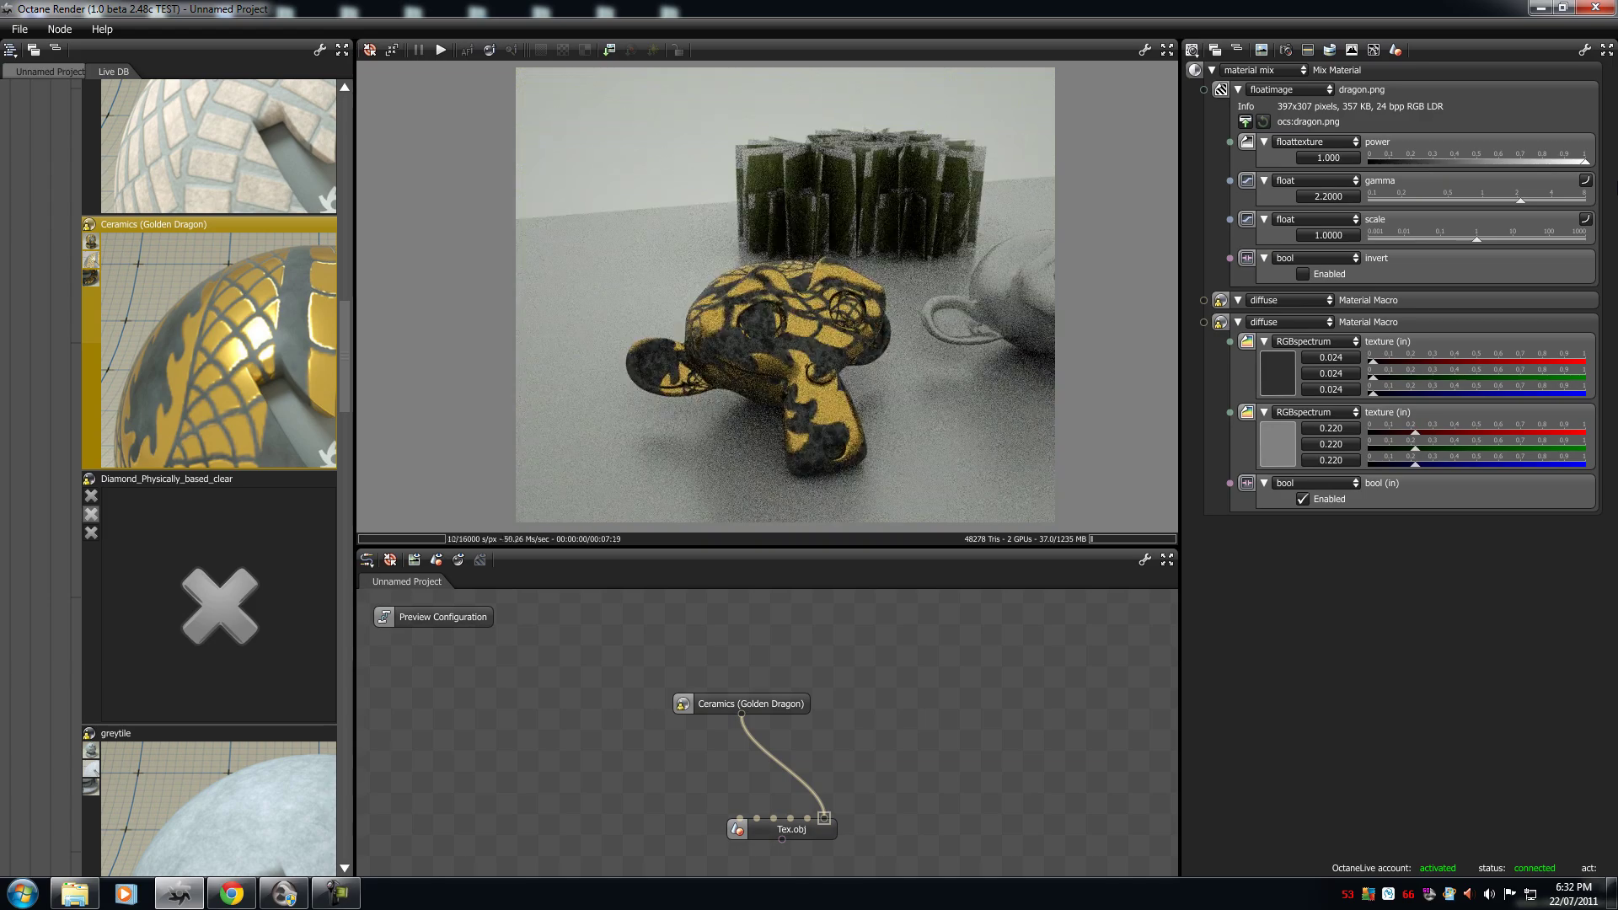
{"action": "left_click_drag", "start_coordinate": [1516, 203], "coordinate": [1589, 231]}
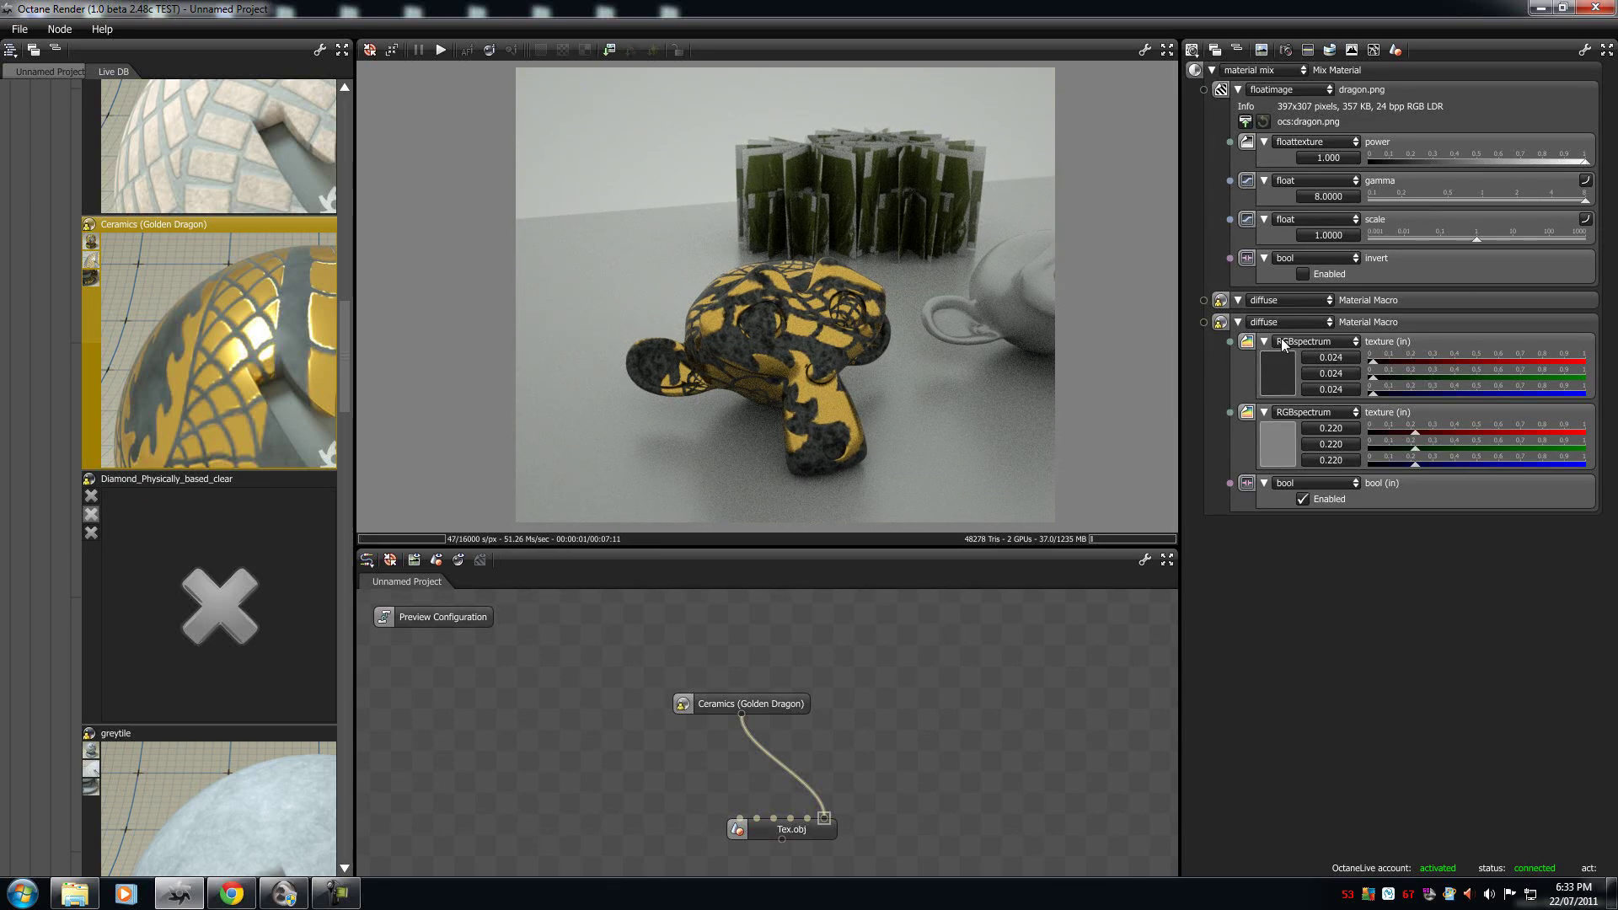
Set the first diffuse colour to black and the second diffuse colour to grey 0.227.
{"action": "left_click", "coordinate": [1286, 391]}
{"action": "left_click_drag", "start_coordinate": [1323, 472], "coordinate": [1260, 578]}
{"action": "left_click", "coordinate": [1193, 441]}
{"action": "left_click", "coordinate": [1278, 445]}
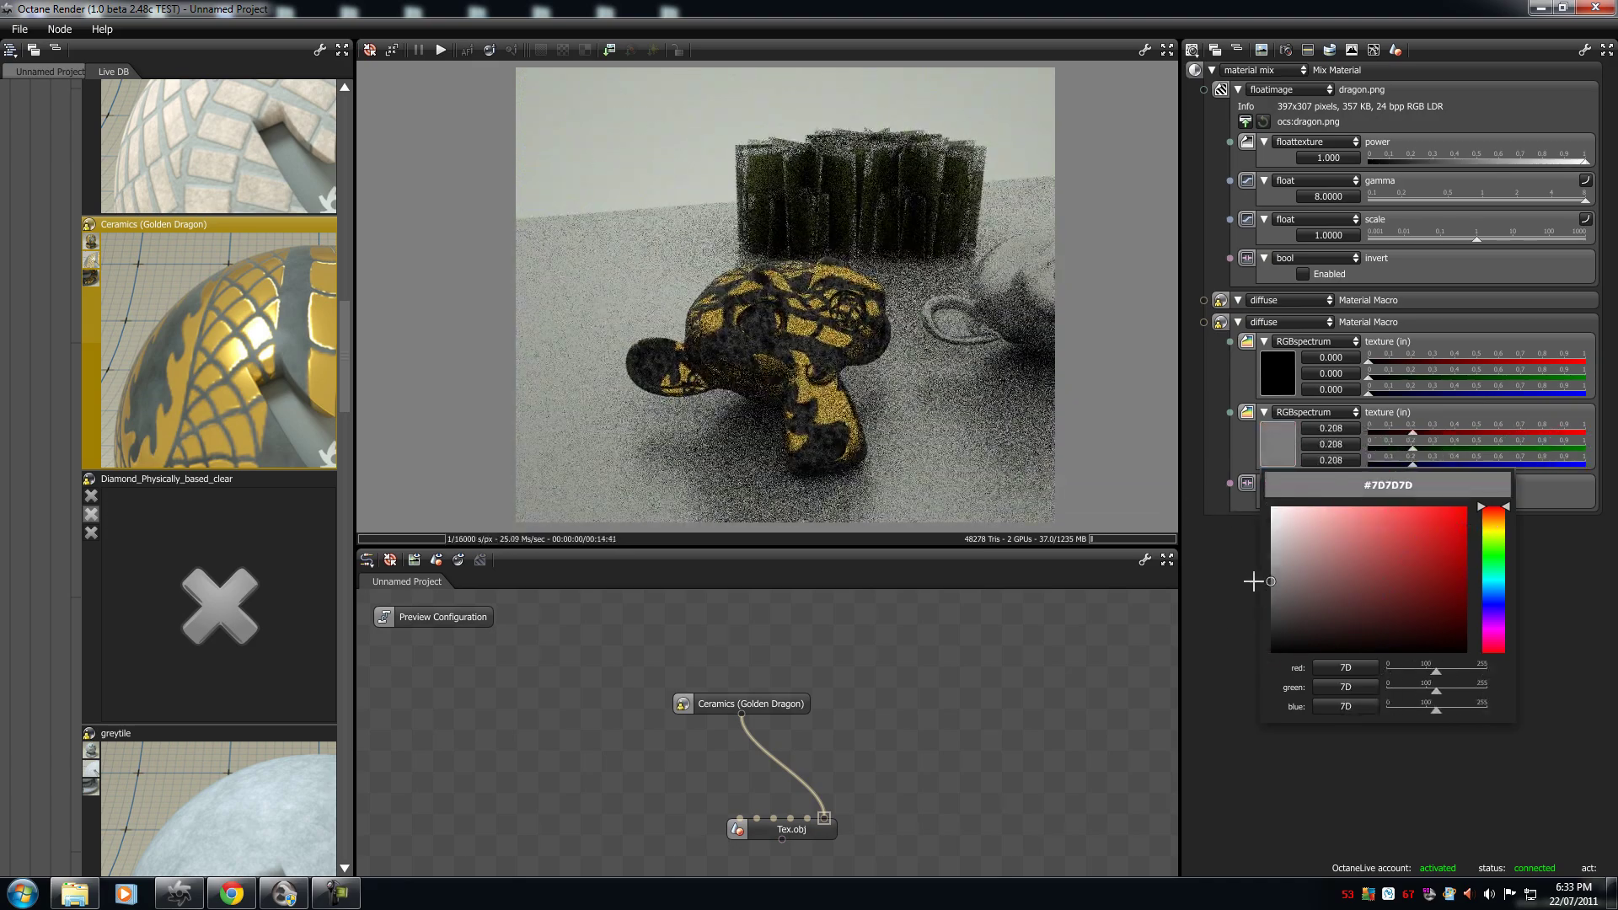
{"action": "left_click", "coordinate": [1228, 560]}
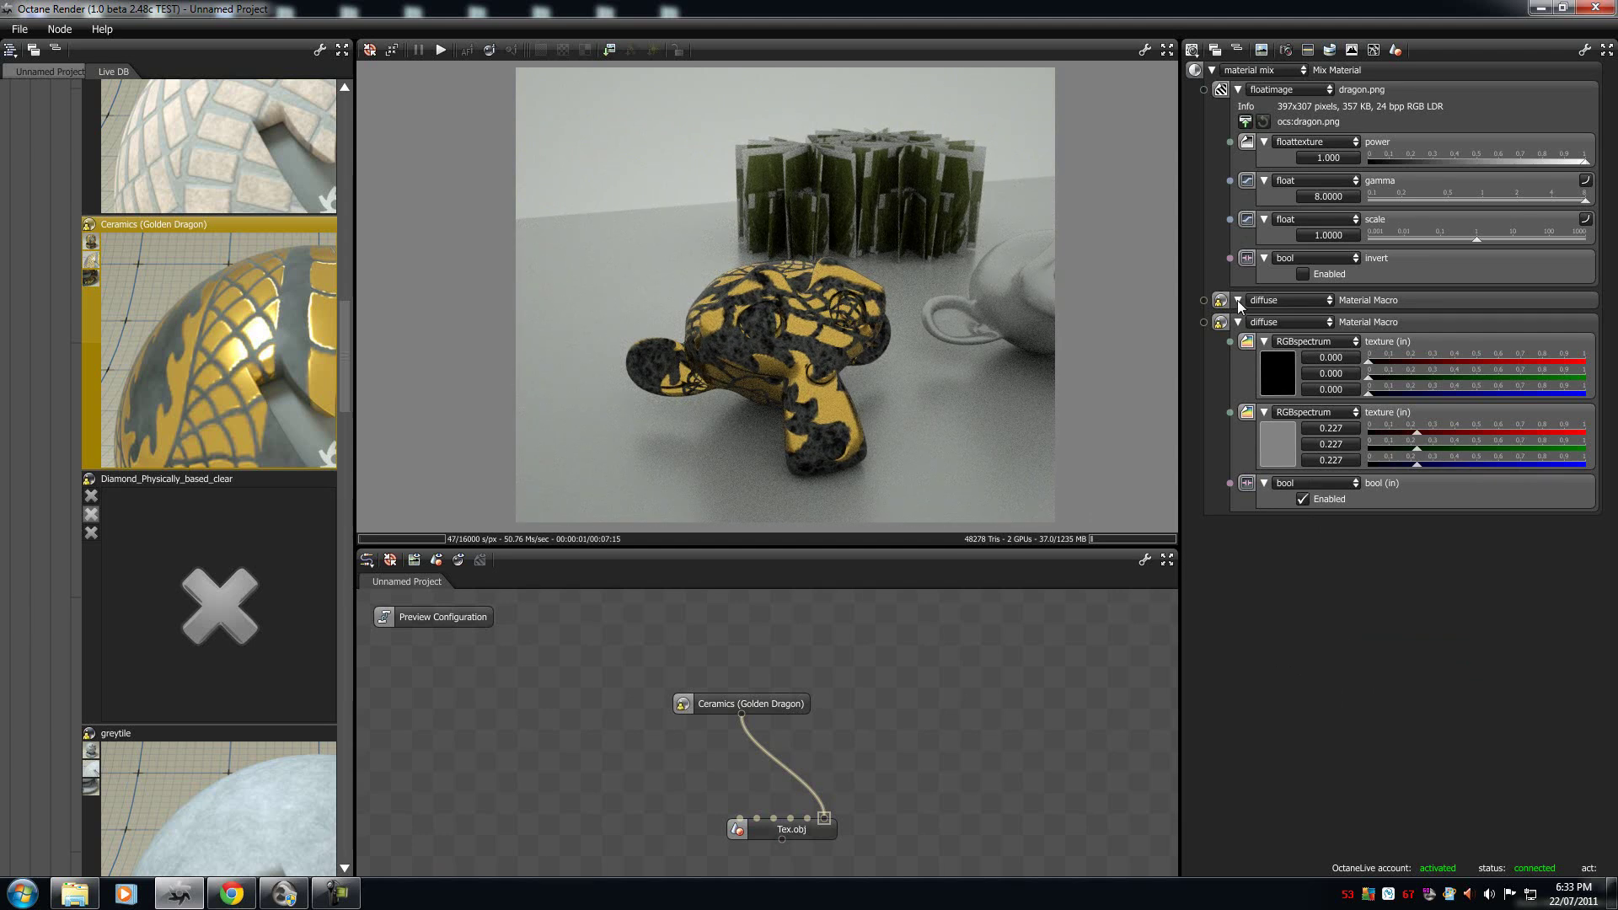
{"action": "left_click", "coordinate": [1237, 323]}
{"action": "left_click", "coordinate": [1237, 323]}
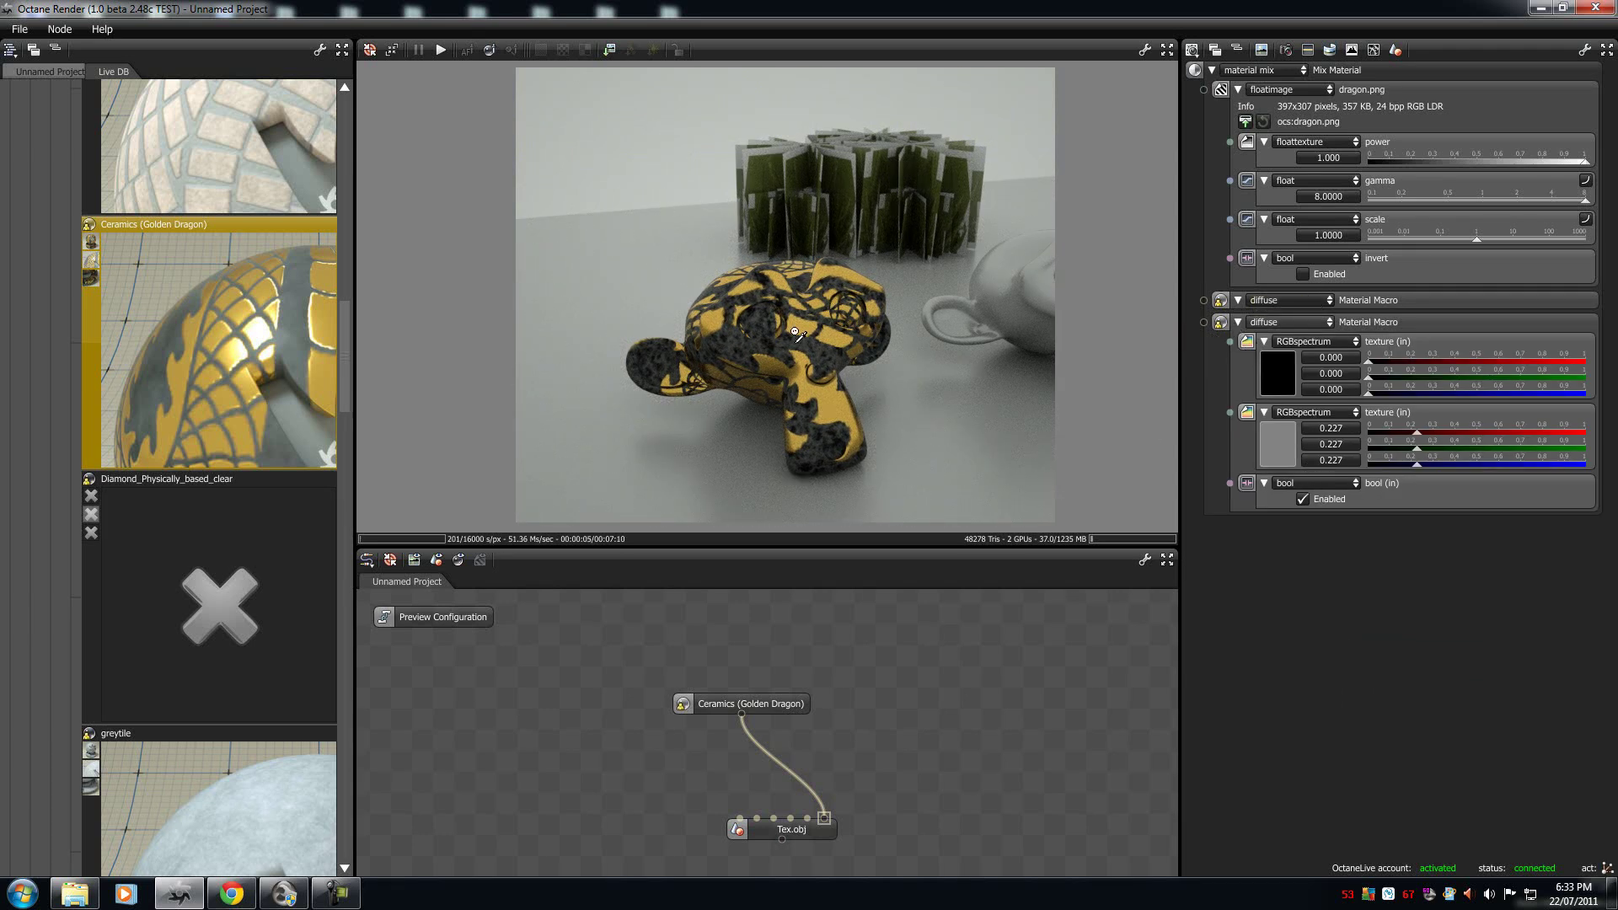
Scroll the Live DB list back up and collapse the Stone materials category.
{"action": "scroll", "coordinate": [889, 415], "scroll_direction": "up", "scroll_amount": 5}
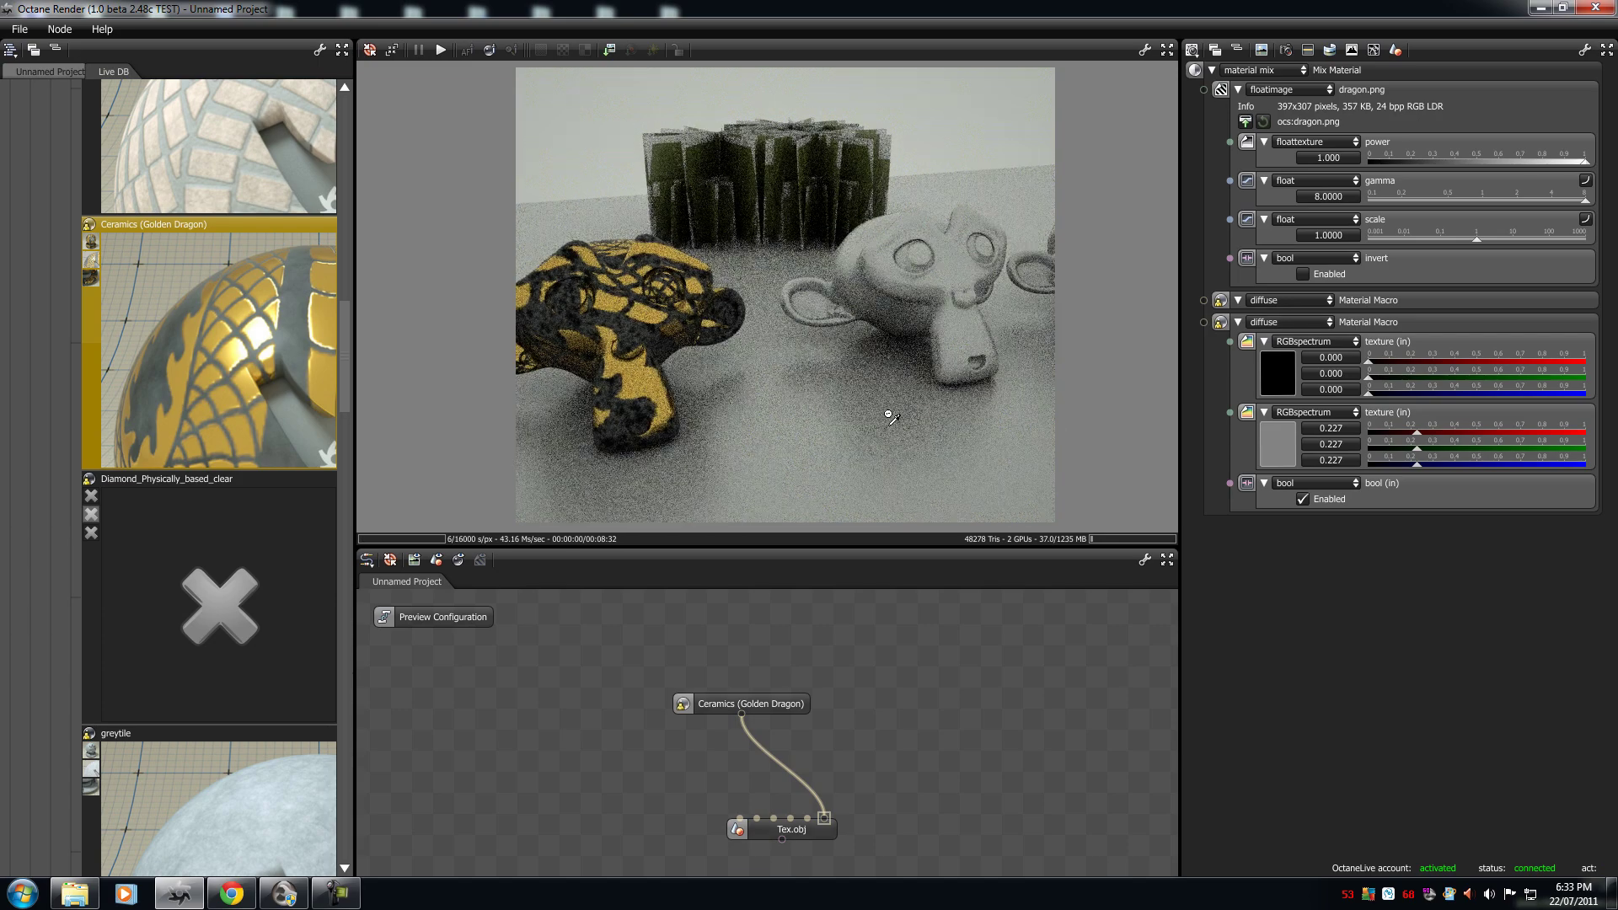
{"action": "scroll", "coordinate": [893, 413], "scroll_direction": "down", "scroll_amount": 5}
{"action": "left_click_drag", "start_coordinate": [352, 335], "coordinate": [353, 105]}
{"action": "left_click", "coordinate": [50, 121]}
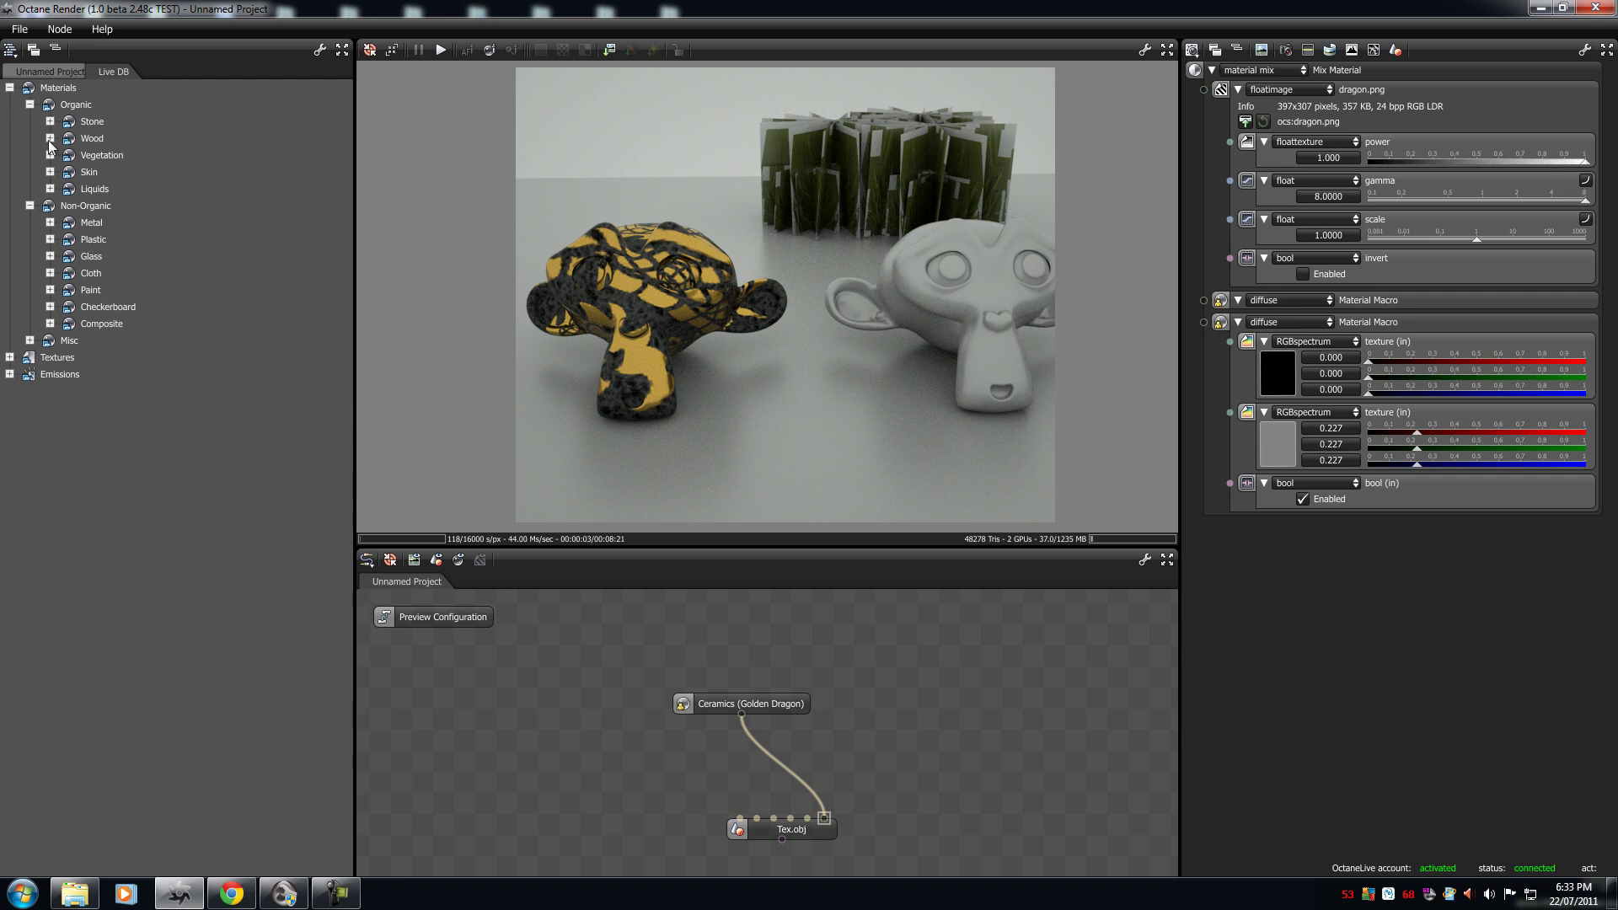
Expand the Liquids category and drag ICE (bump) into the node graph.
{"action": "left_click", "coordinate": [49, 139]}
{"action": "left_click", "coordinate": [49, 139]}
{"action": "left_click", "coordinate": [50, 173]}
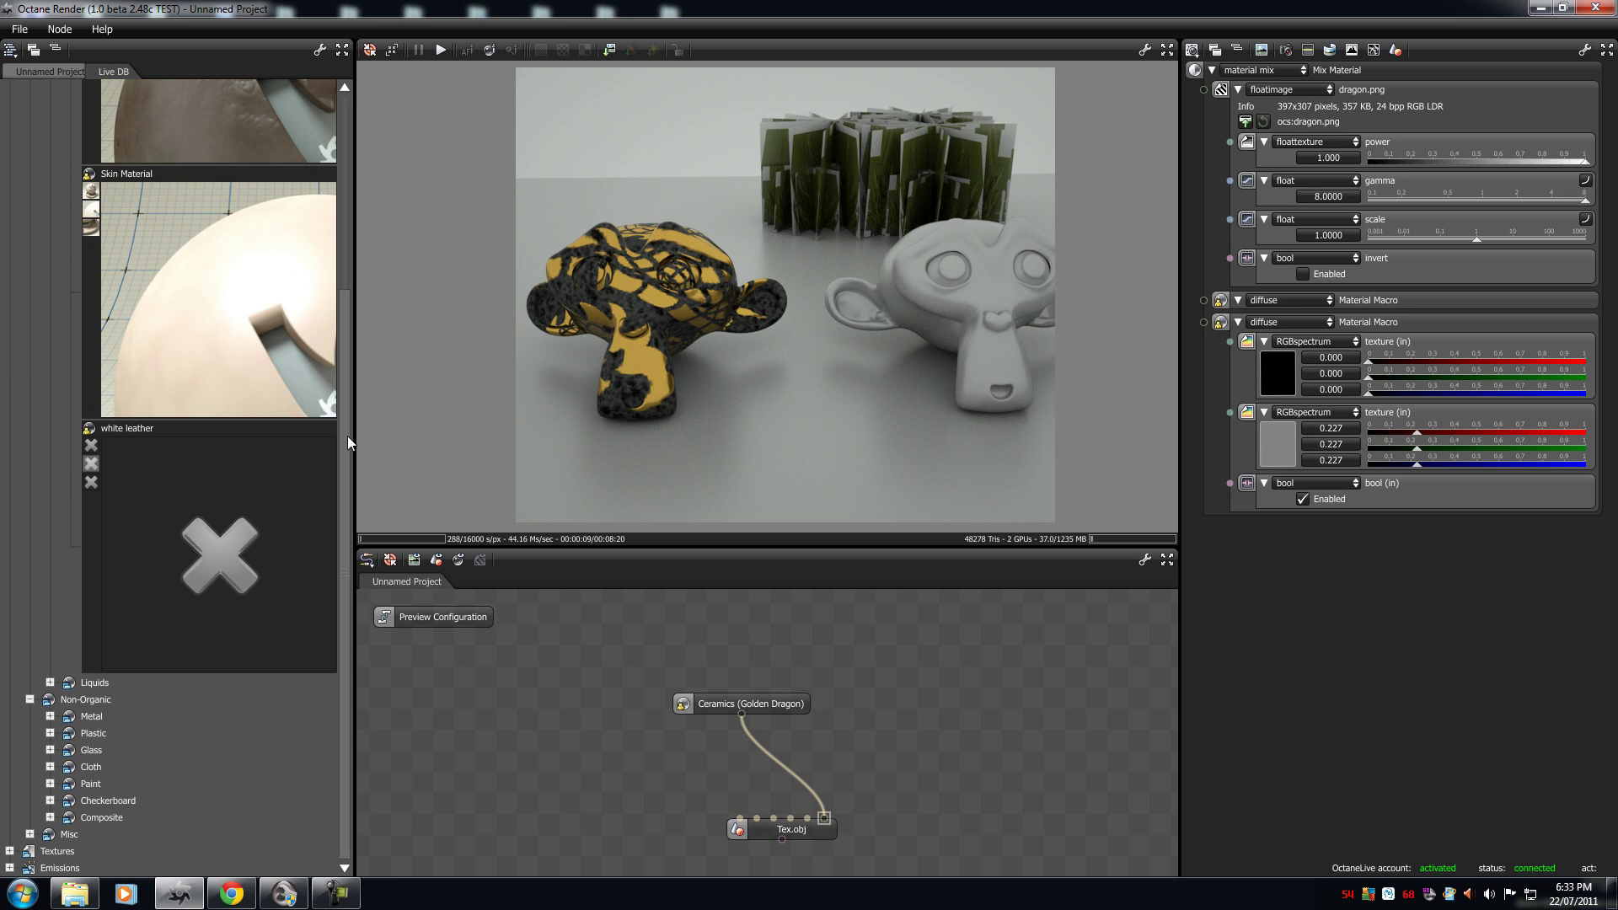
{"action": "left_click", "coordinate": [50, 165]}
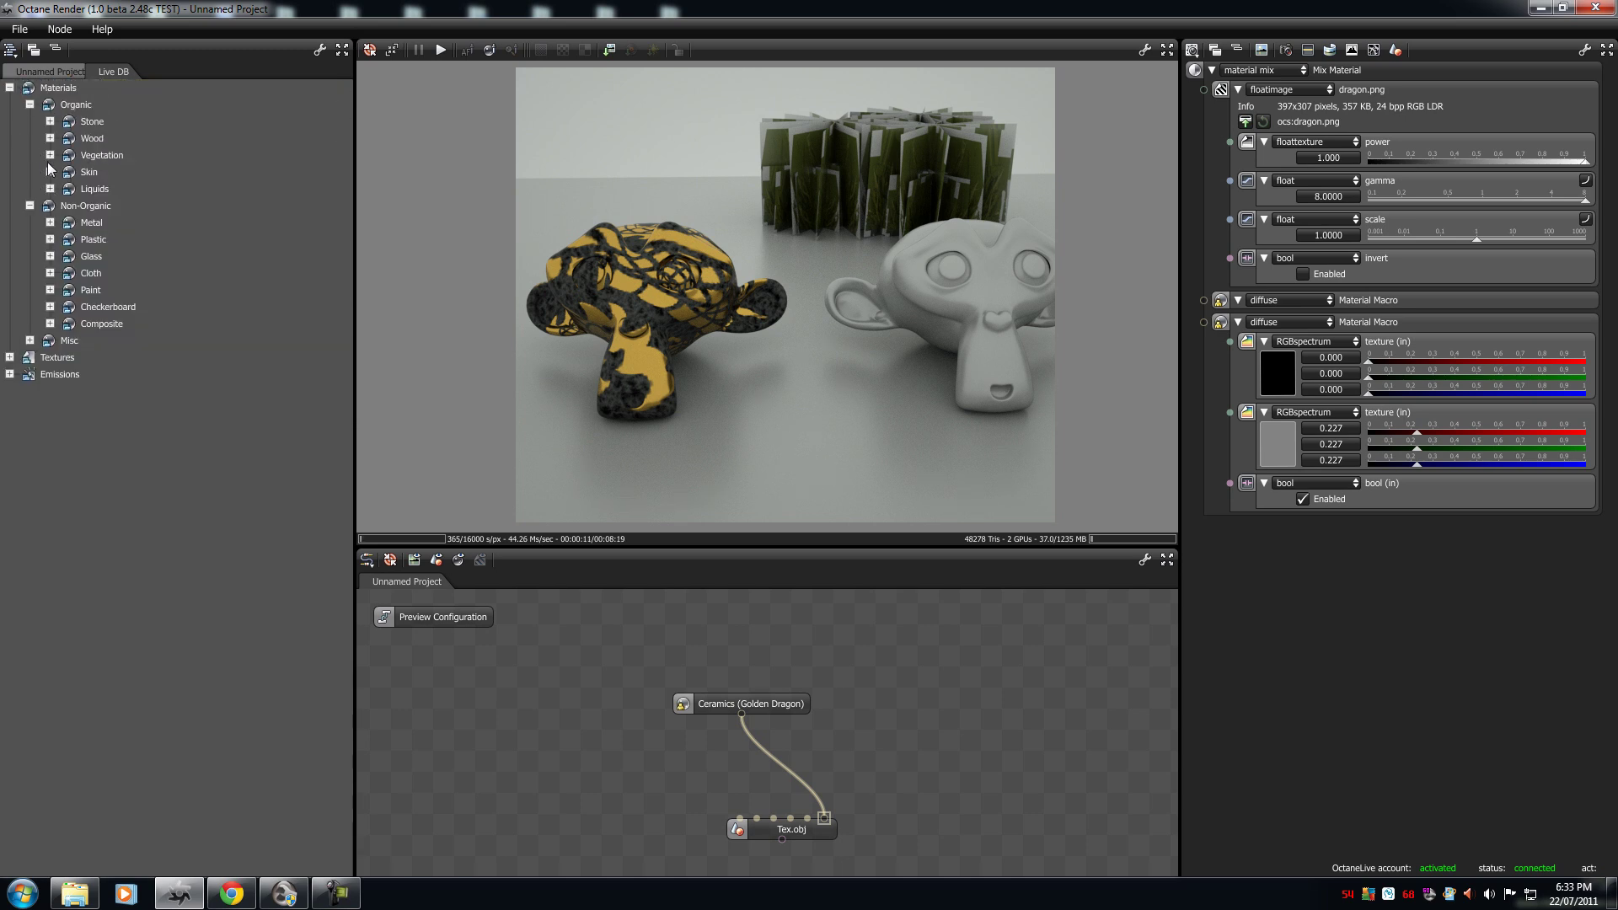
{"action": "left_click", "coordinate": [50, 189]}
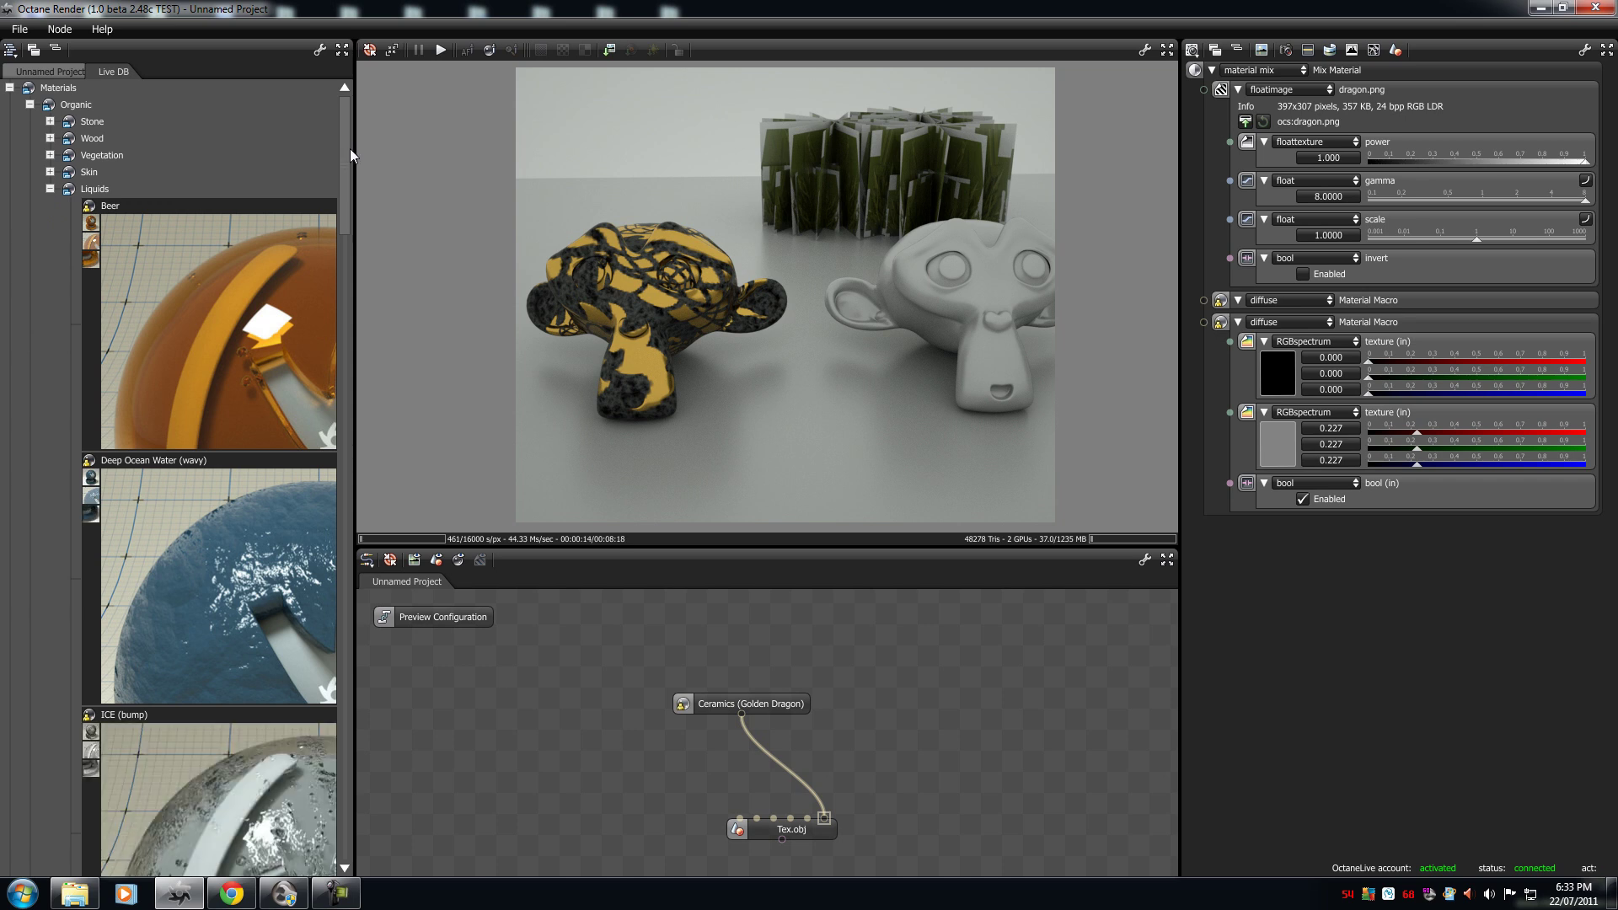
{"action": "left_click_drag", "start_coordinate": [345, 155], "coordinate": [342, 244]}
{"action": "left_click_drag", "start_coordinate": [221, 398], "coordinate": [992, 658]}
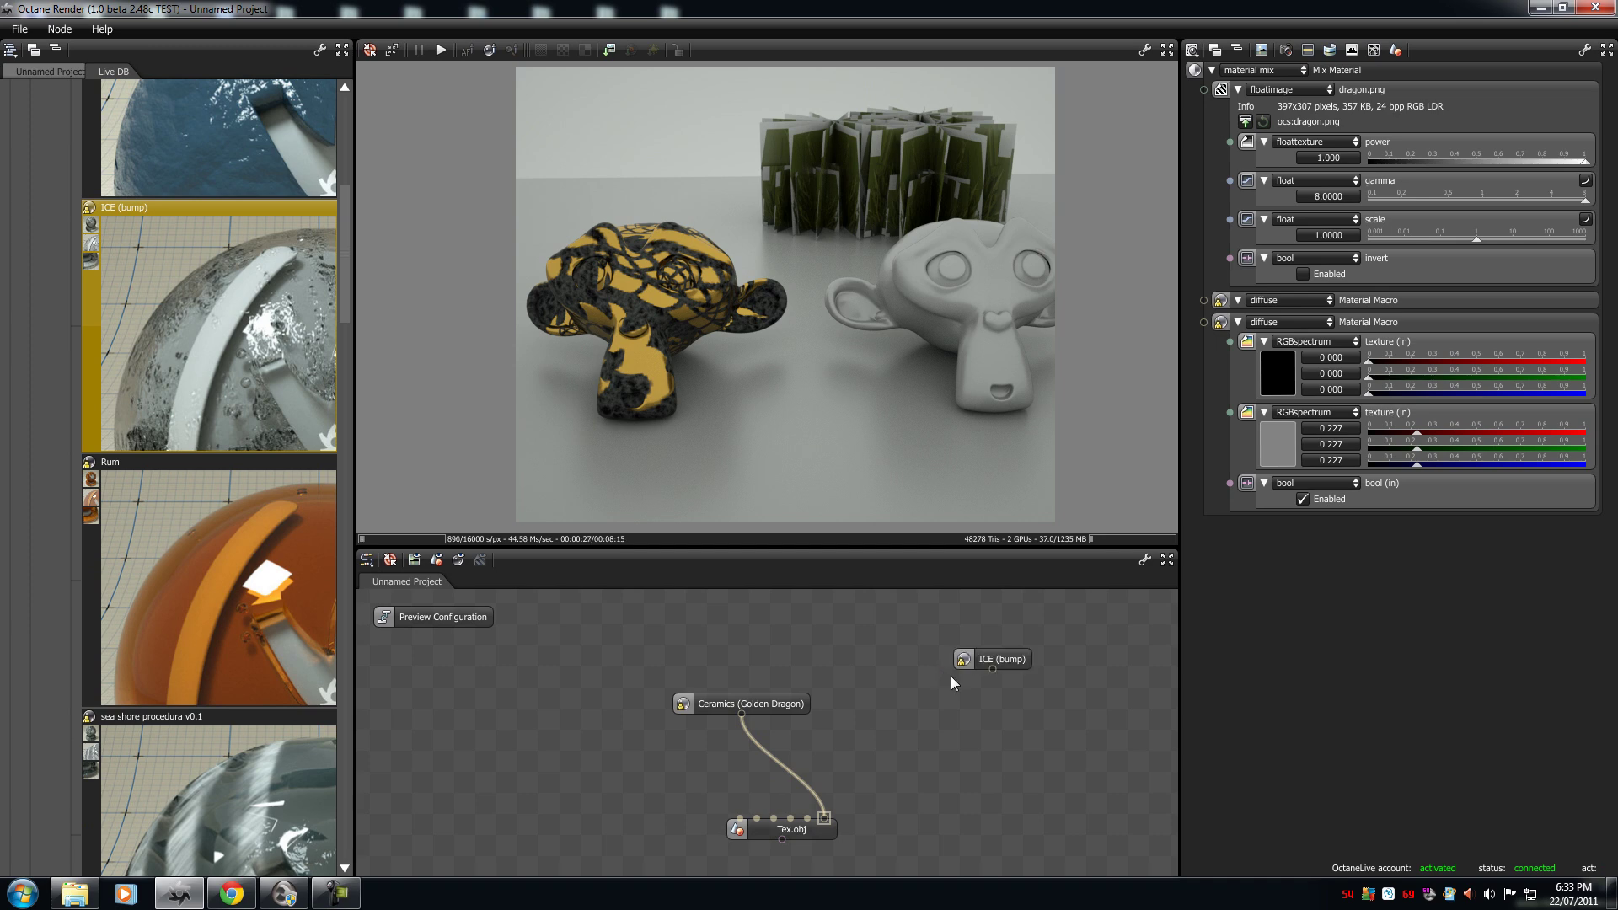
Place ICE (bump) left of the Ceramics node and render the monkey scene again.
{"action": "left_click_drag", "start_coordinate": [784, 706], "coordinate": [928, 731]}
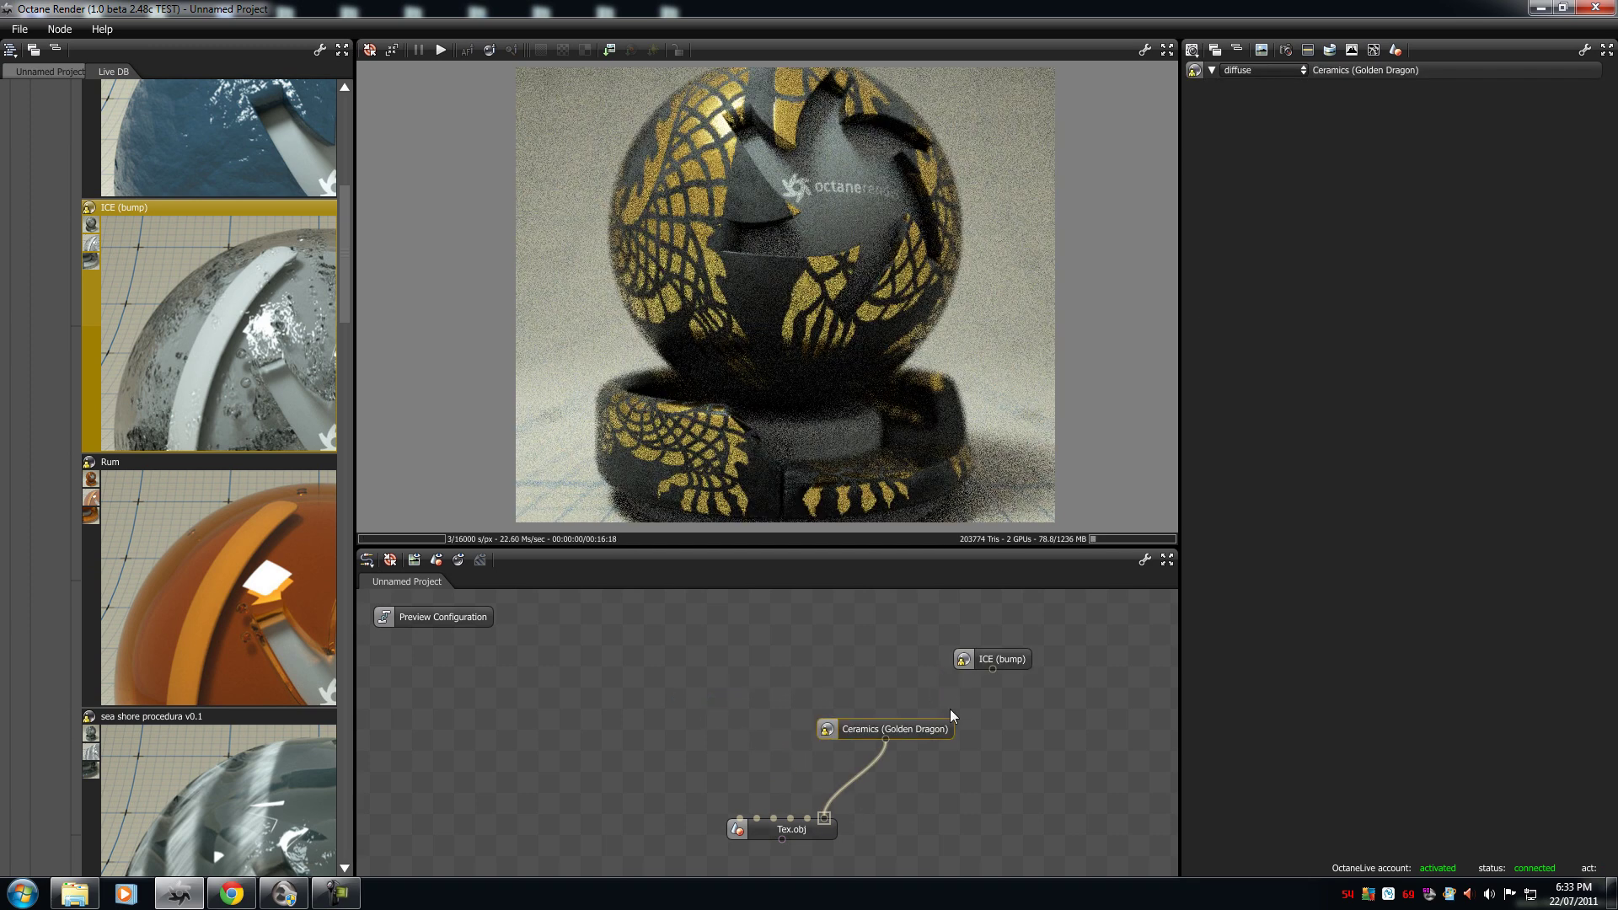
{"action": "left_click_drag", "start_coordinate": [986, 654], "coordinate": [740, 670]}
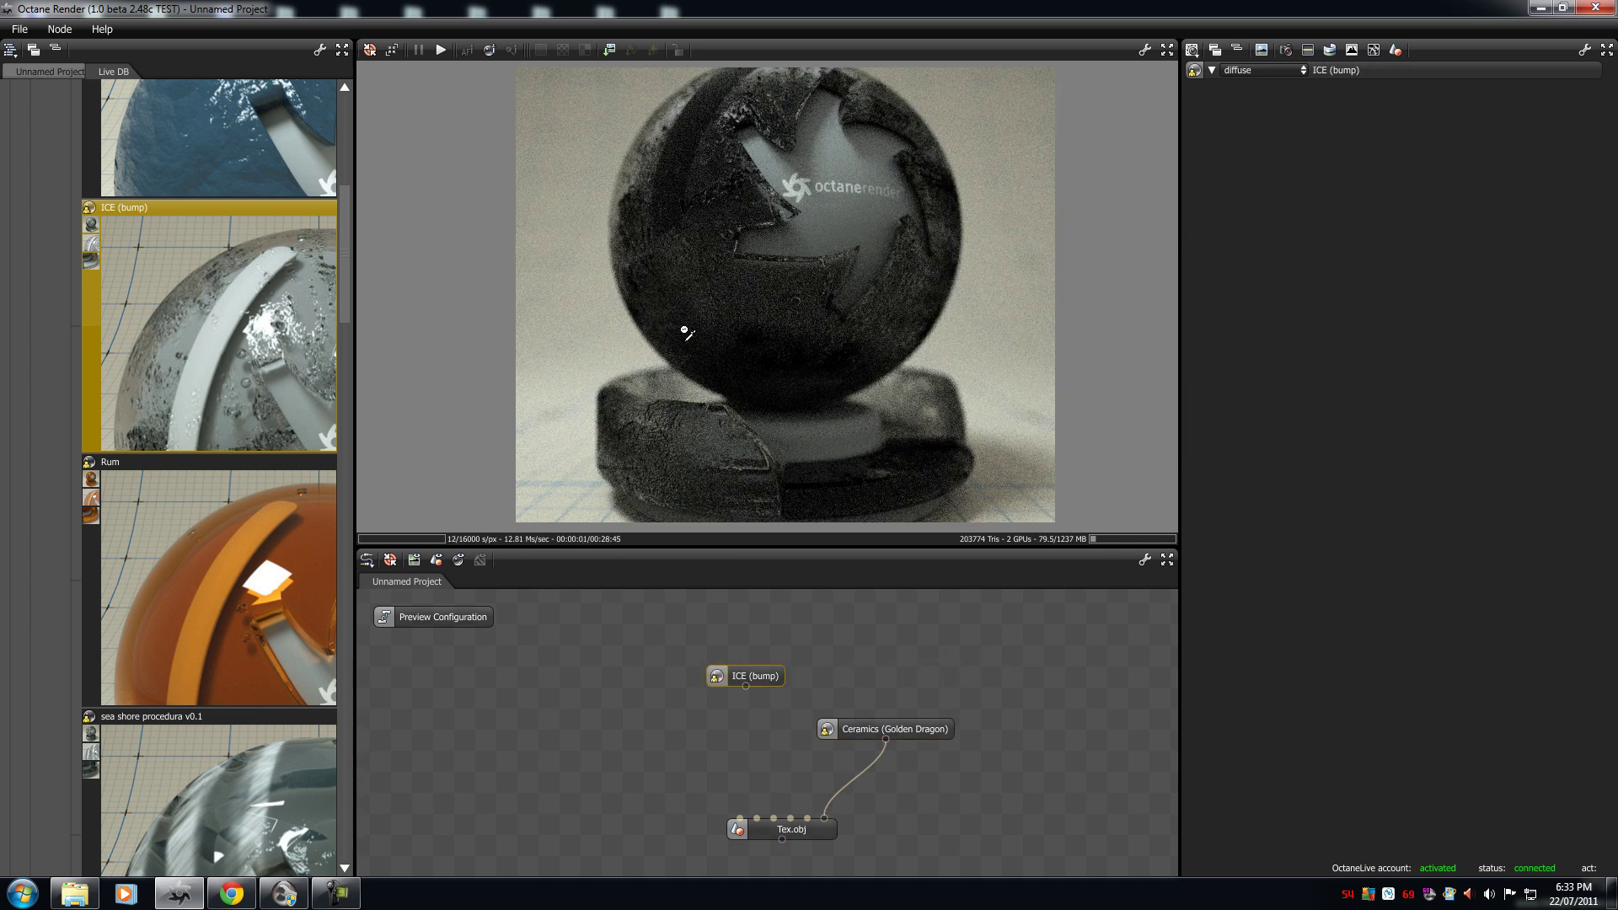
{"action": "left_click_drag", "start_coordinate": [697, 357], "coordinate": [678, 341]}
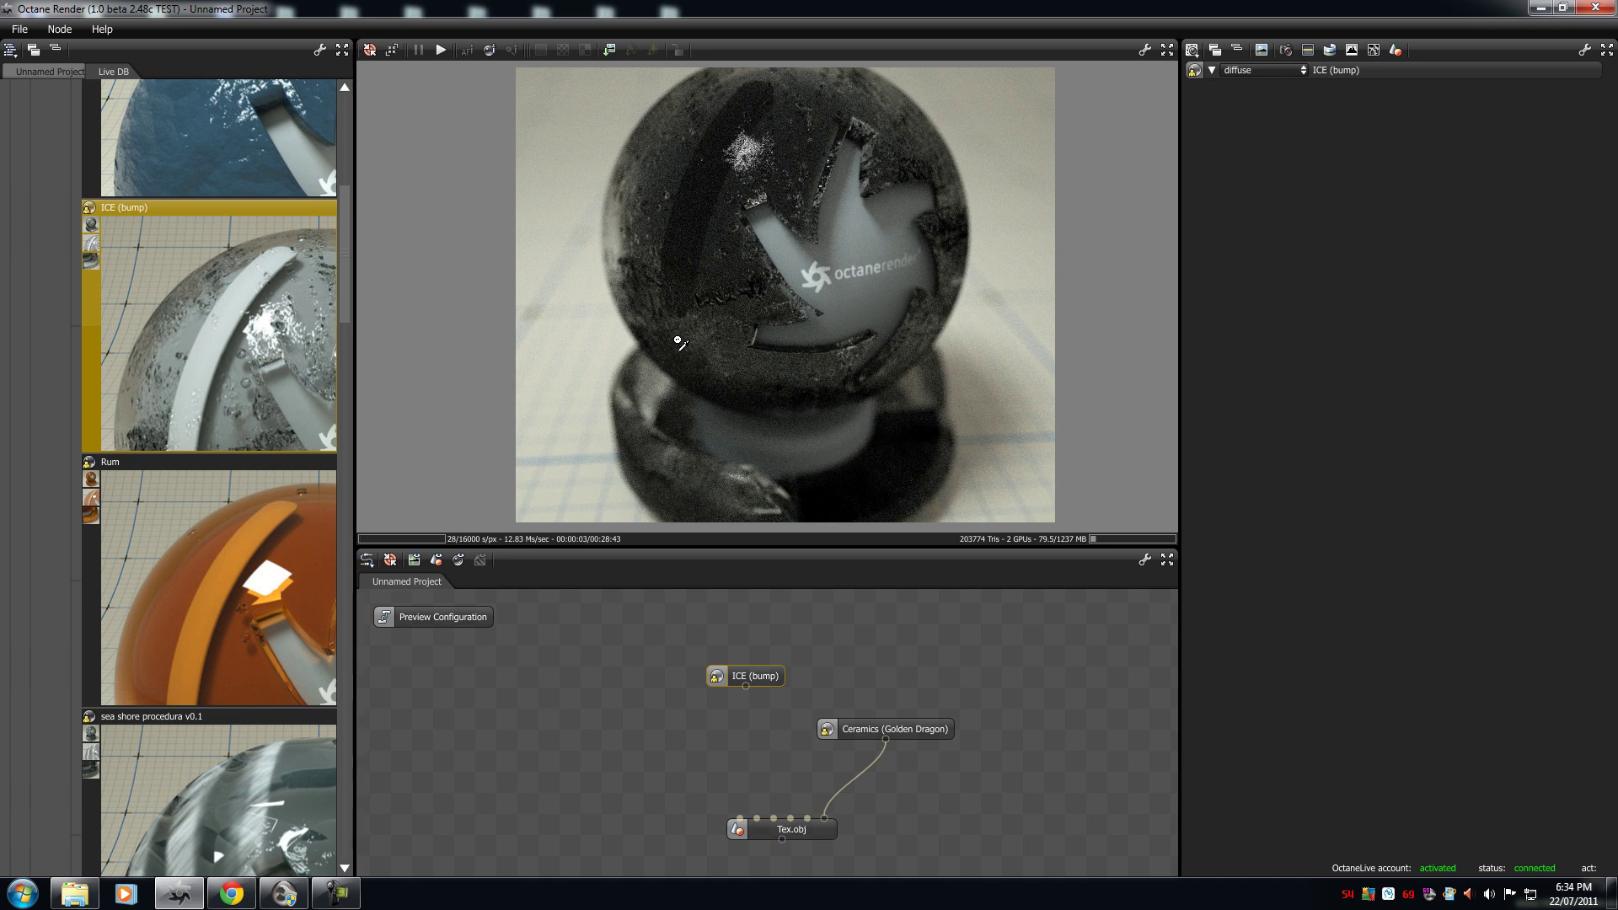
{"action": "left_click", "coordinate": [805, 829]}
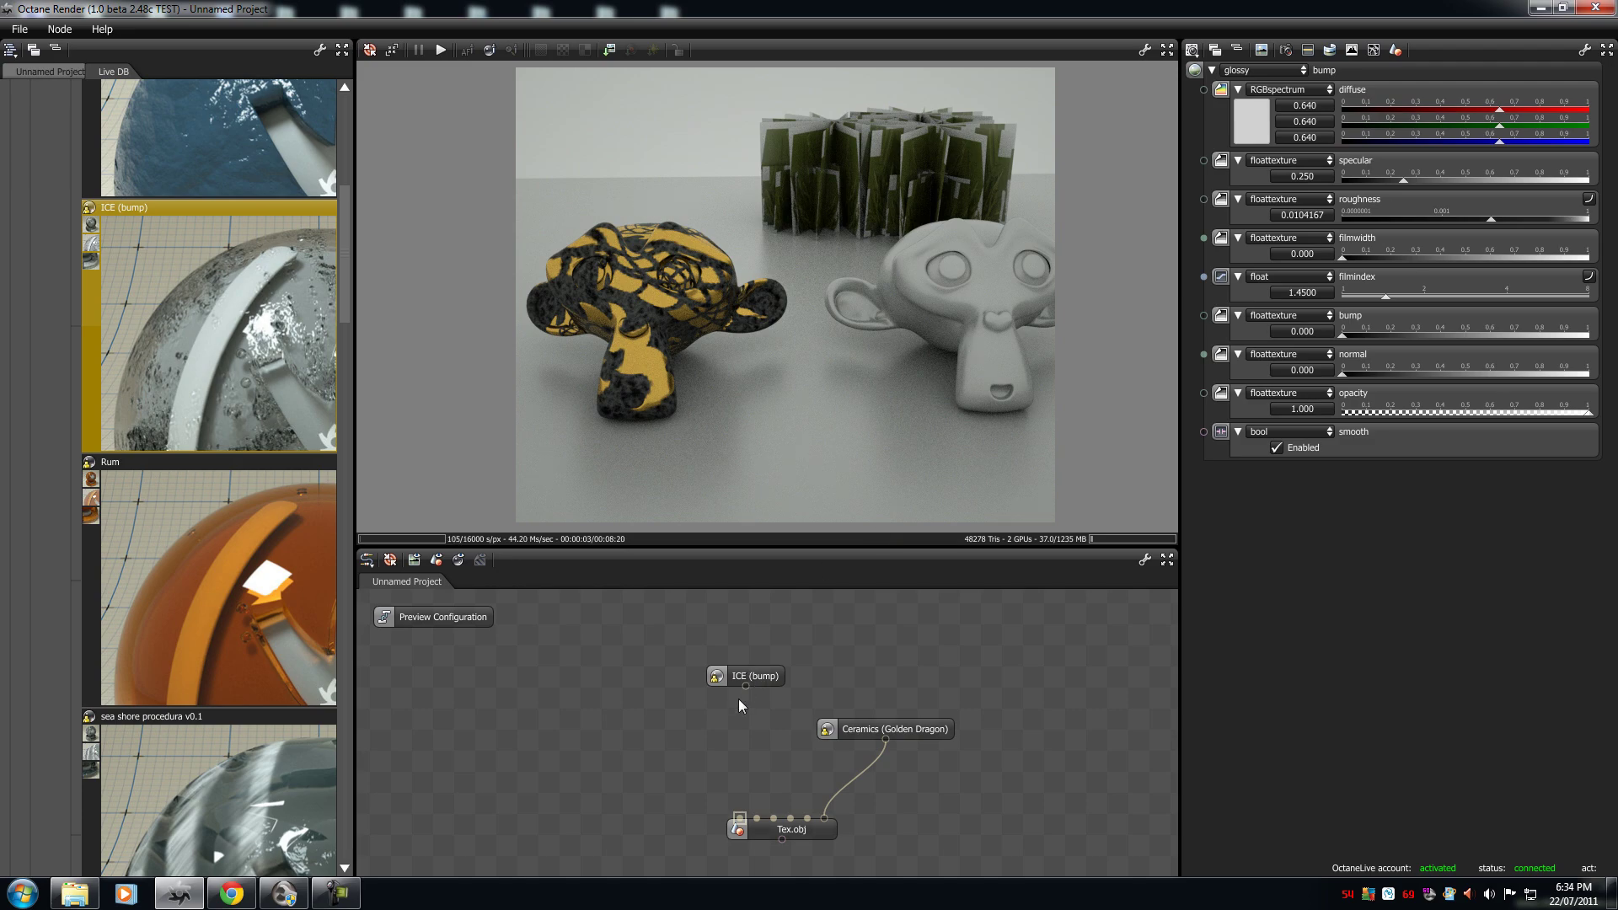
Wire ICE (bump) into Tex.obj's first input and orbit onto the icy centre monkey.
{"action": "left_click_drag", "start_coordinate": [746, 687], "coordinate": [740, 817]}
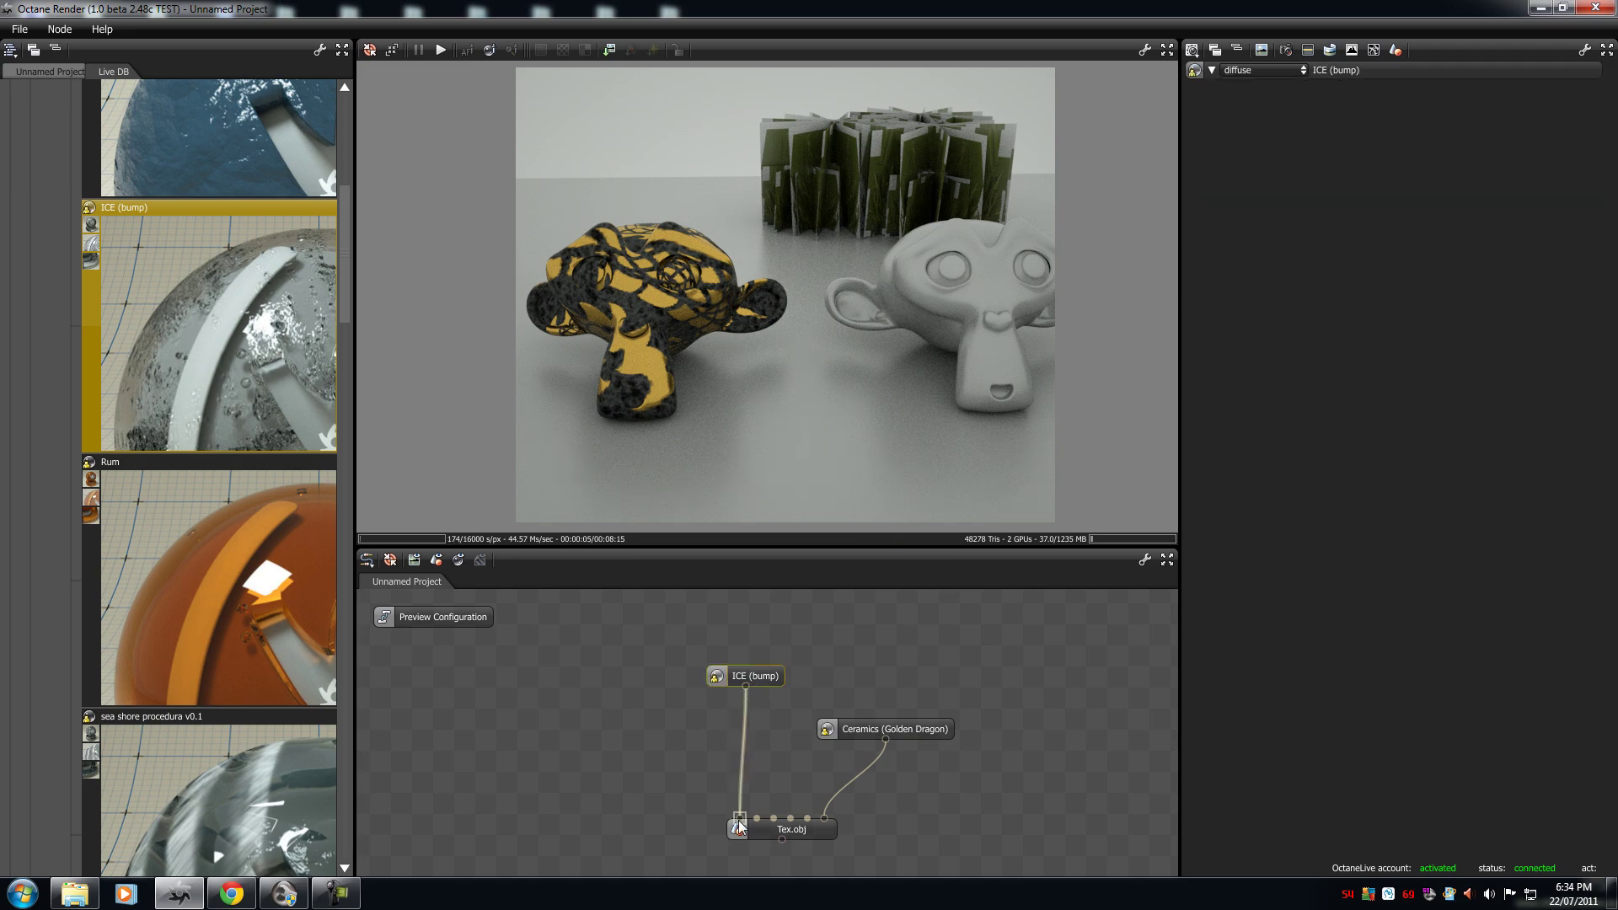
{"action": "left_click_drag", "start_coordinate": [916, 368], "coordinate": [745, 234]}
{"action": "scroll", "coordinate": [746, 234], "scroll_direction": "up", "scroll_amount": 5}
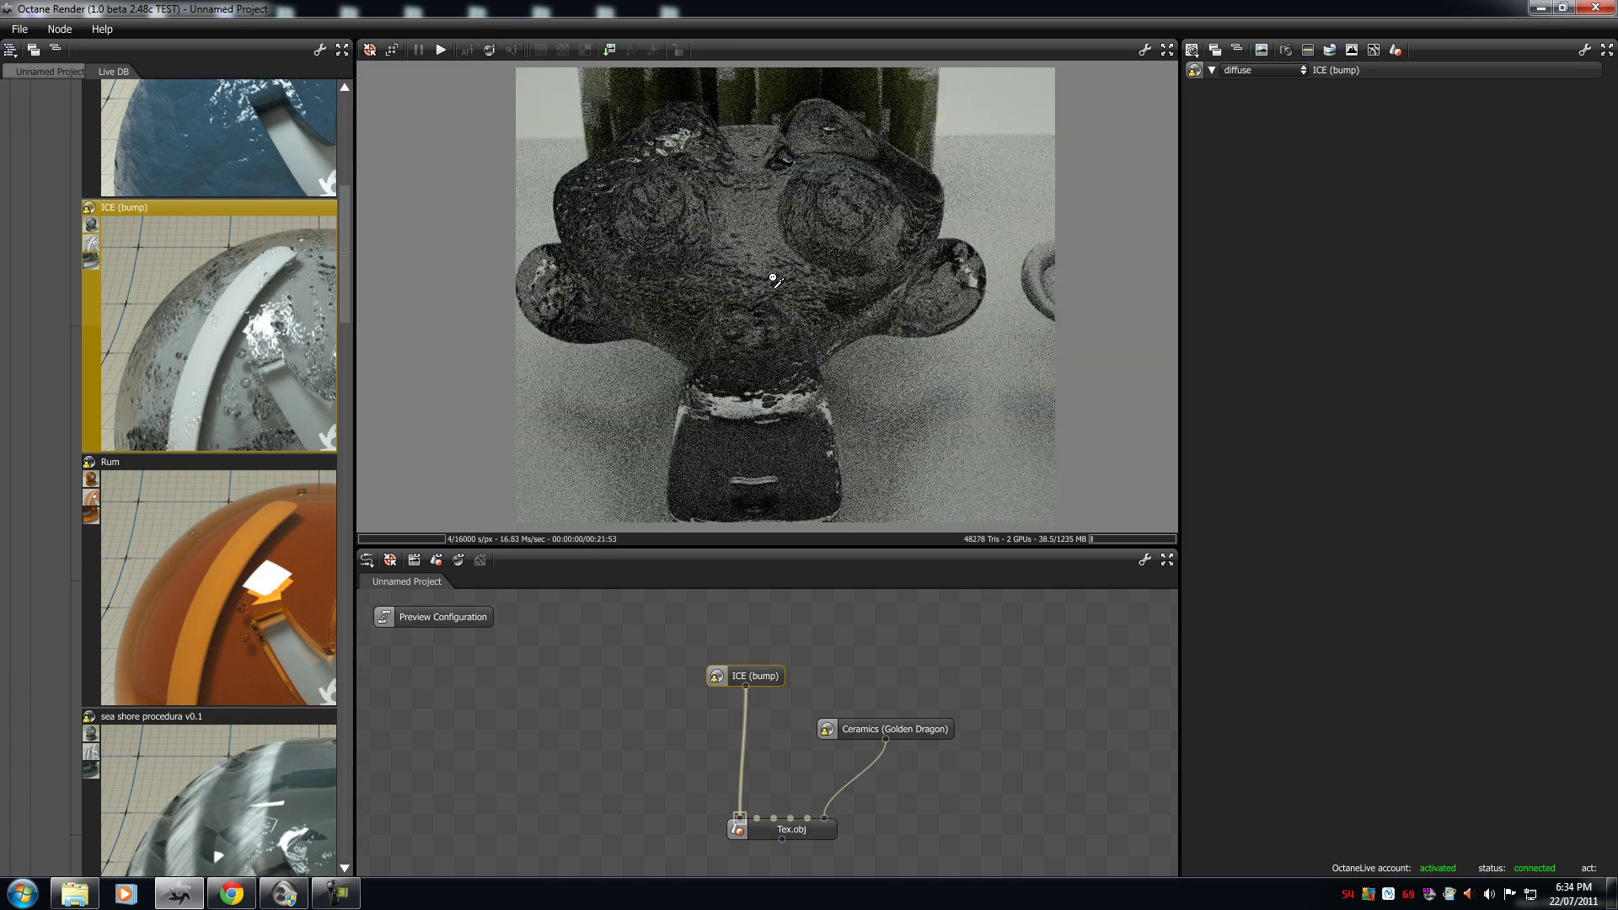
{"action": "left_click_drag", "start_coordinate": [792, 373], "coordinate": [764, 212]}
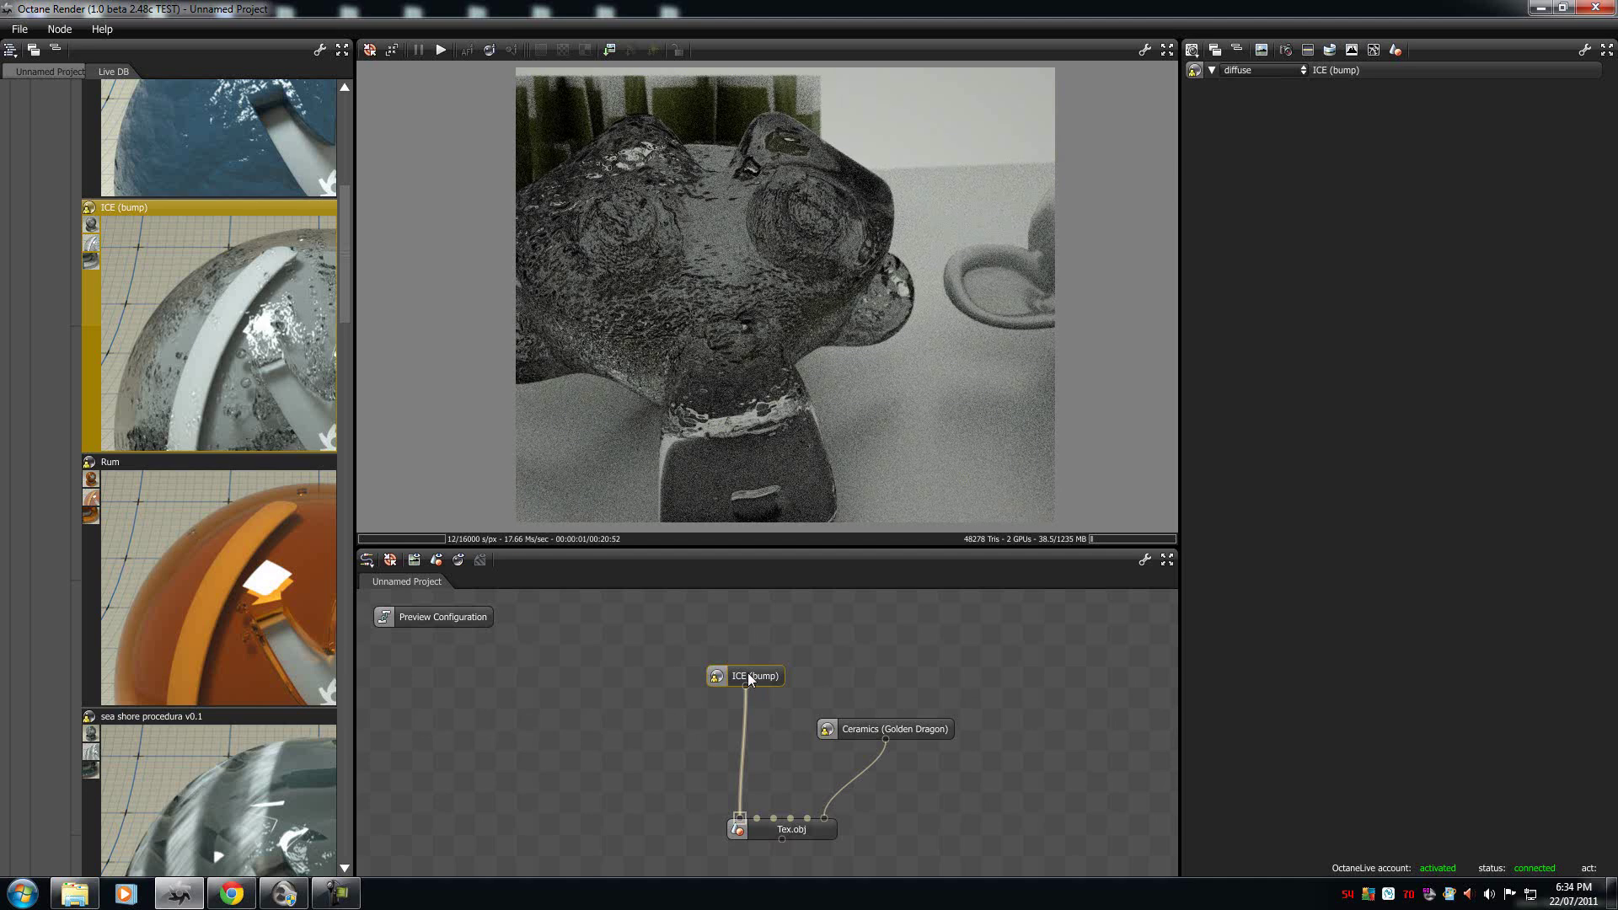
Open the ICE parameters, collapse index, filmwidth and filmindex, and keep dispersion_coefficient_B at zero.
{"action": "left_click", "coordinate": [780, 831]}
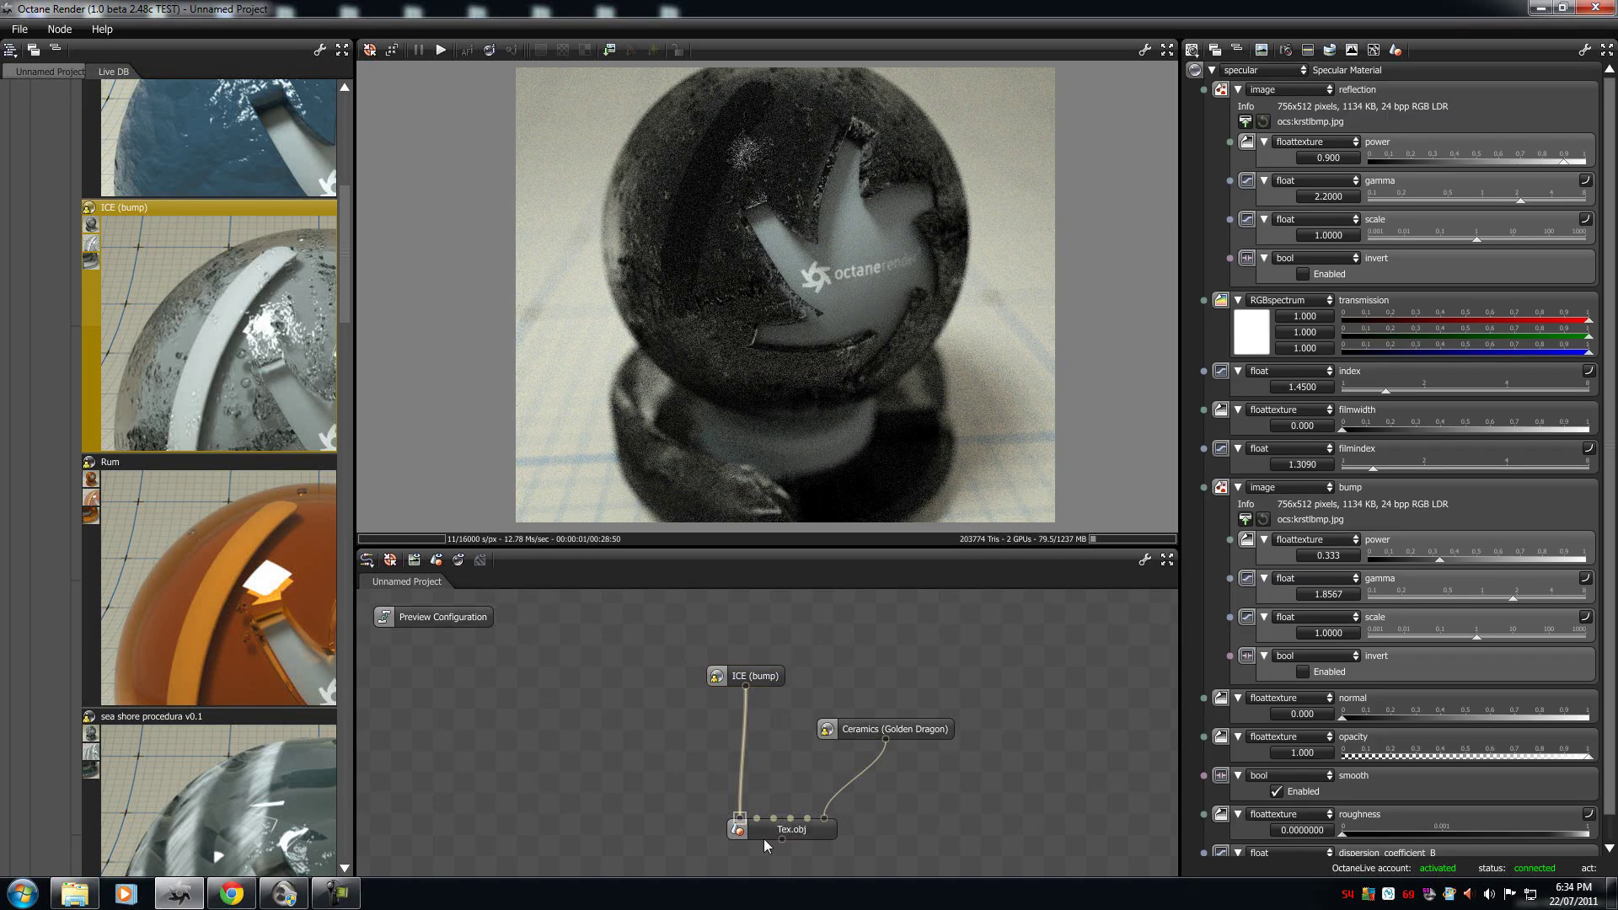
{"action": "left_click", "coordinate": [740, 818]}
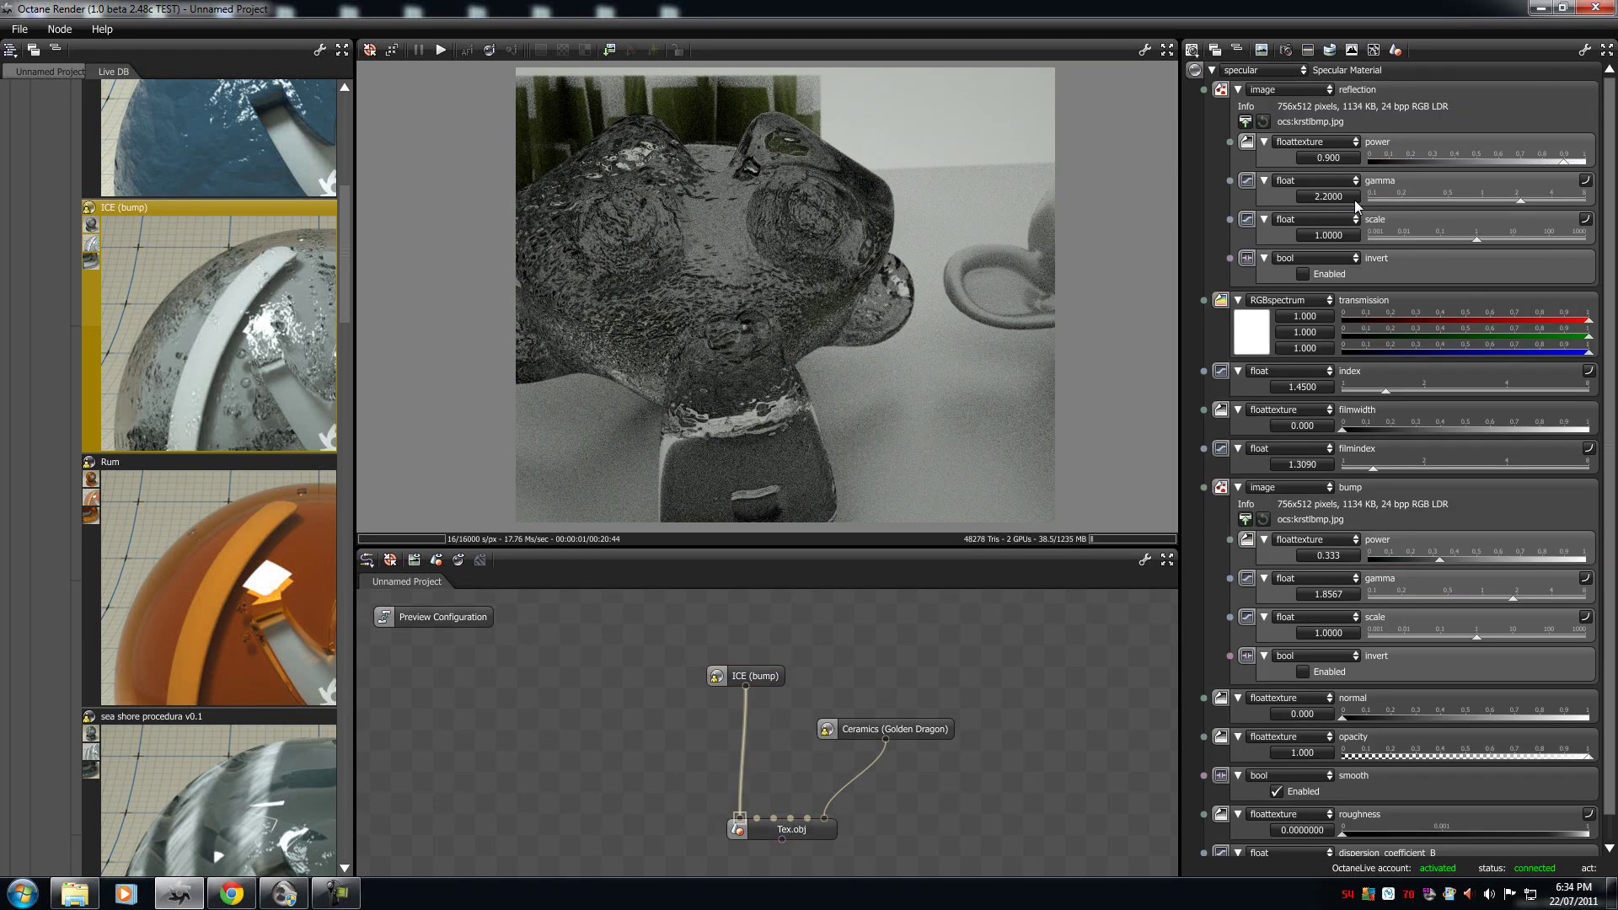
{"action": "left_click", "coordinate": [1238, 371]}
{"action": "left_click", "coordinate": [1237, 393]}
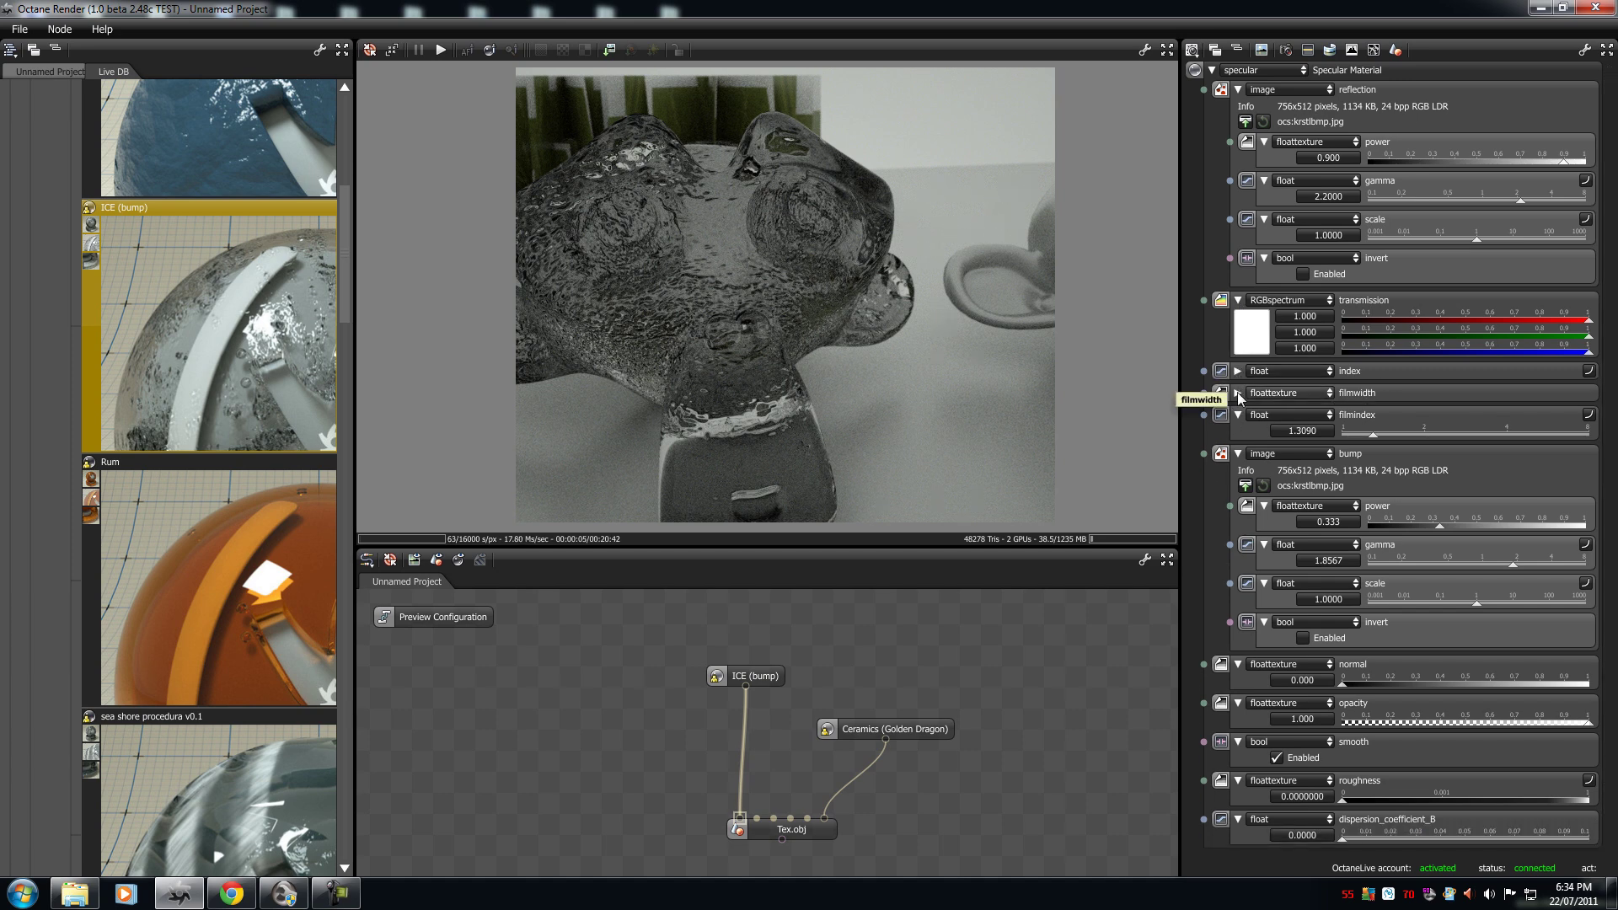
{"action": "left_click", "coordinate": [1238, 416]}
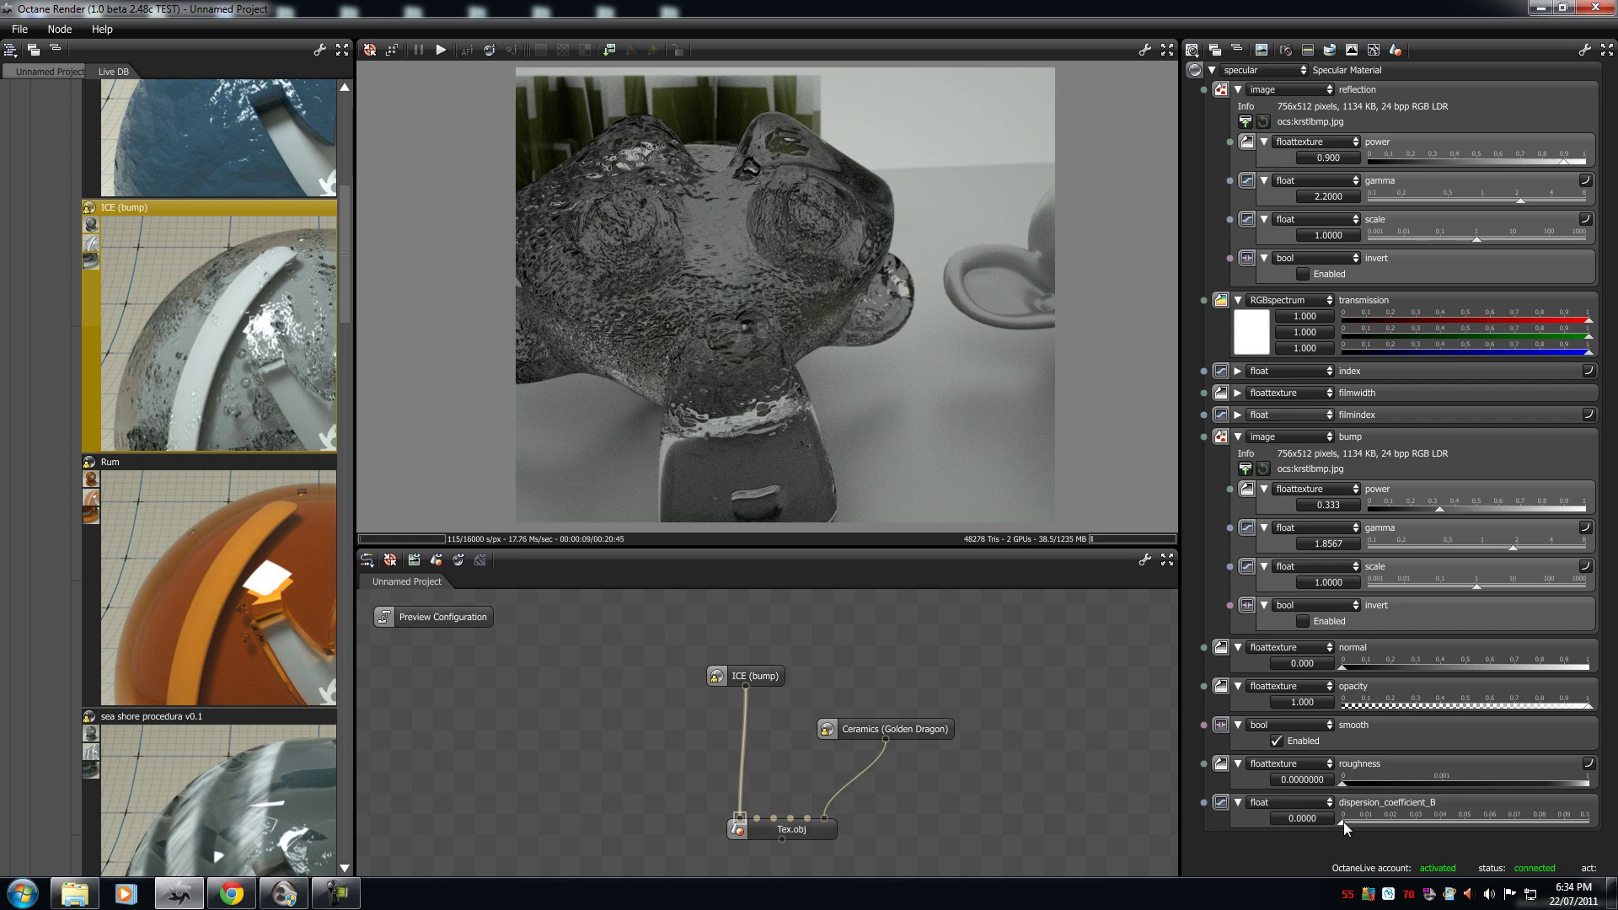
{"action": "left_click_drag", "start_coordinate": [1343, 822], "coordinate": [1460, 837]}
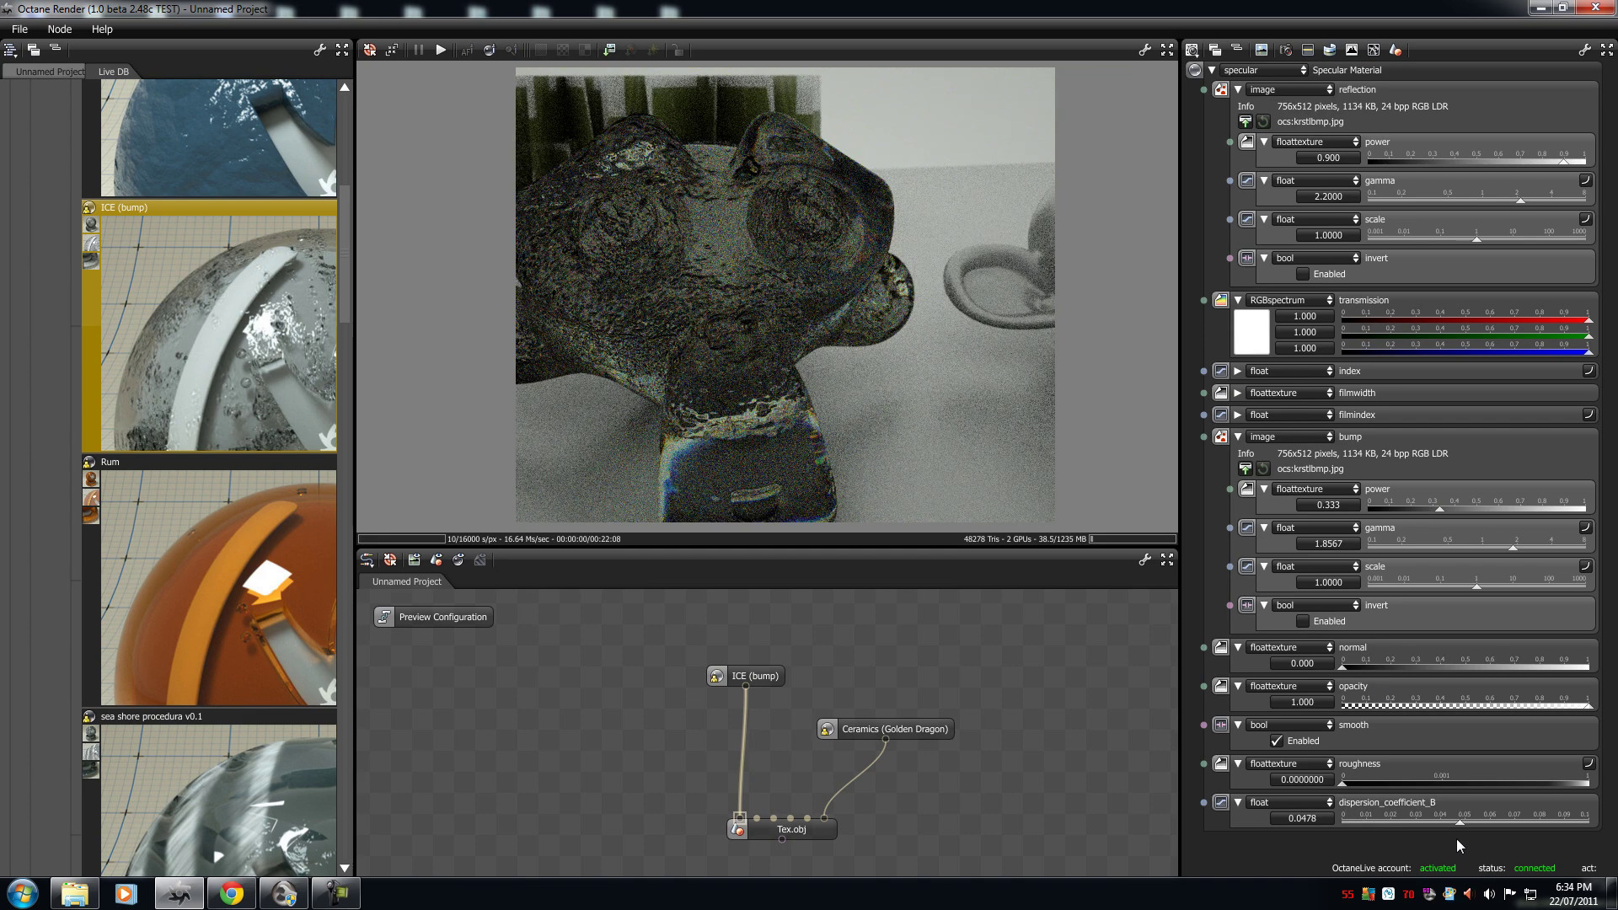
{"action": "left_click_drag", "start_coordinate": [1462, 822], "coordinate": [1341, 823]}
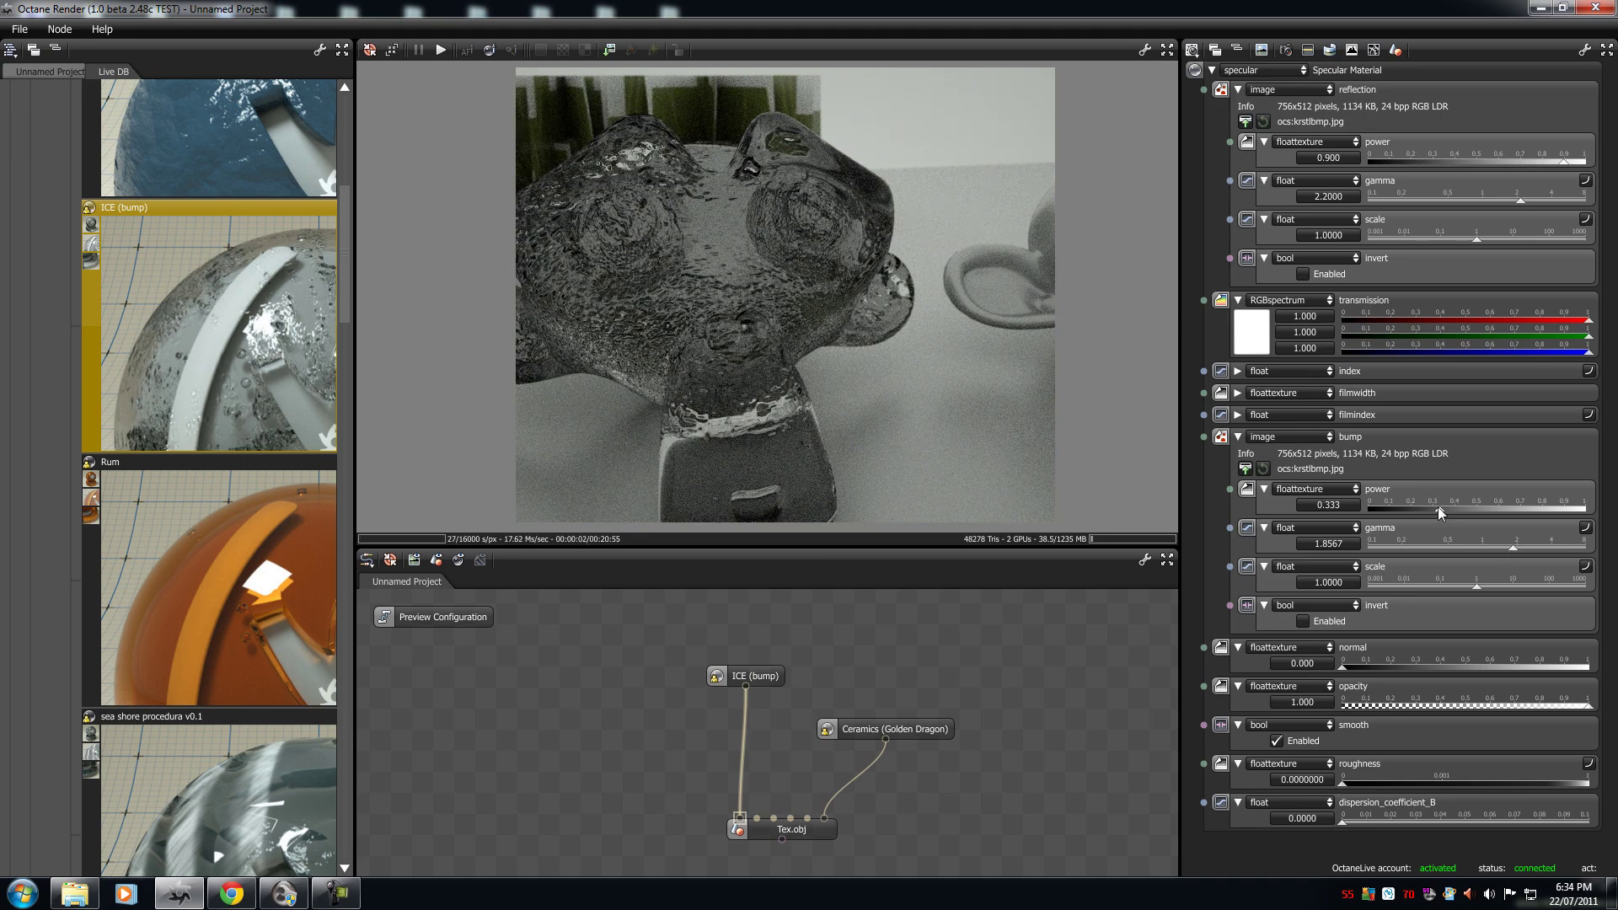
Set the ice bump power to 0.384 and reflection power 1.000 with gamma 1.5666.
{"action": "mouse_move", "coordinate": [1438, 508]}
{"action": "left_mouse_down"}
{"action": "mouse_move", "coordinate": [1595, 516]}
{"action": "mouse_move", "coordinate": [1454, 516]}
{"action": "left_mouse_up"}
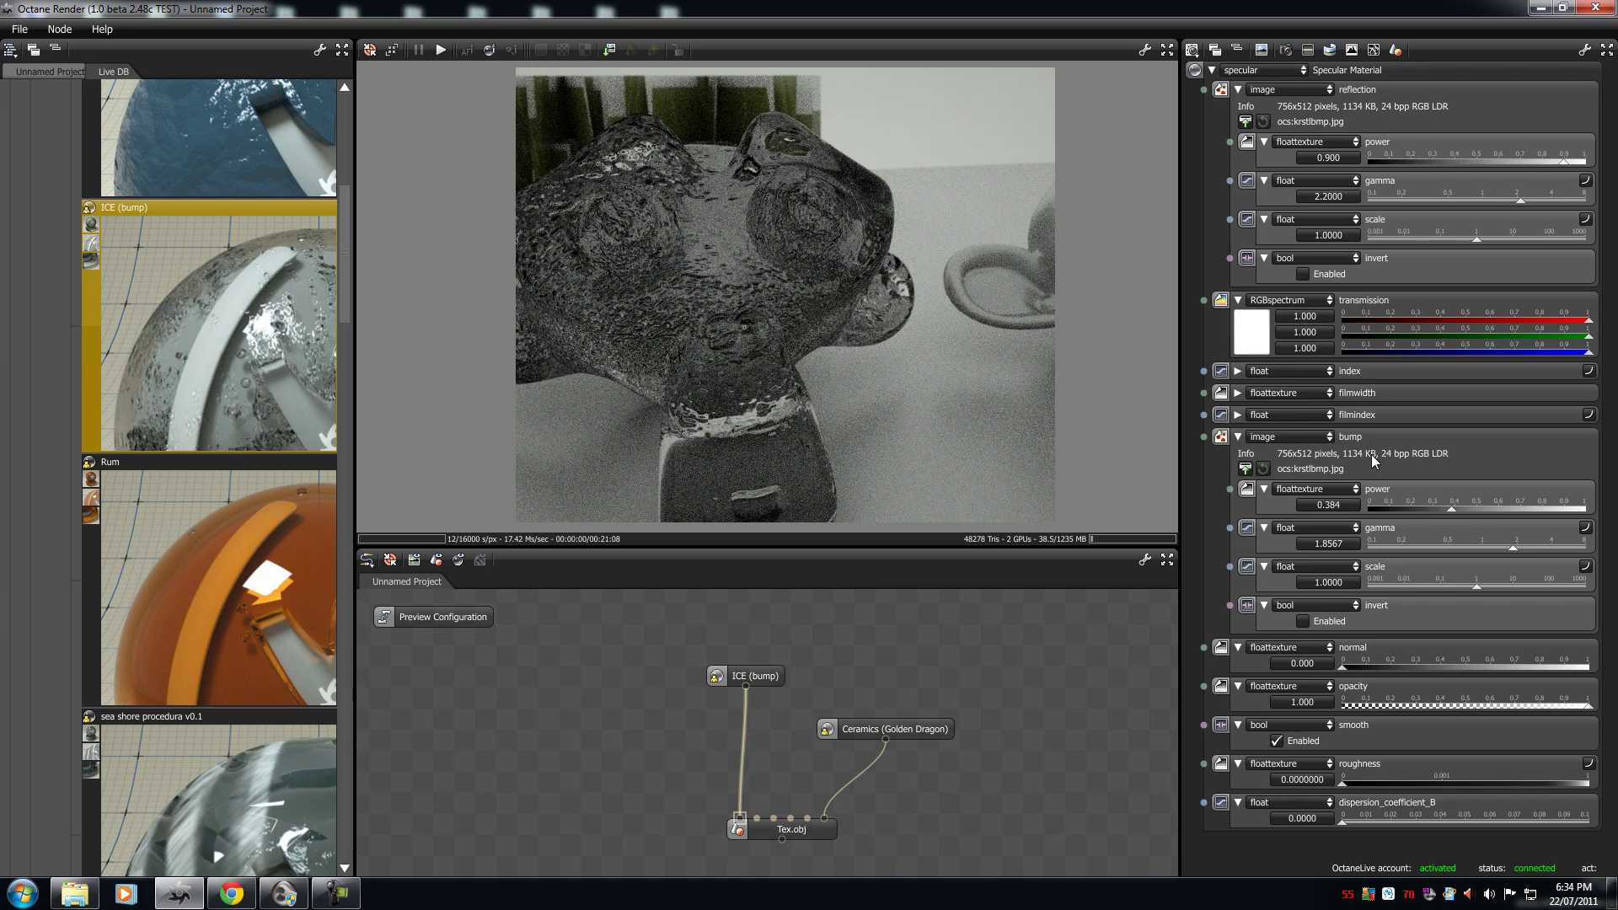
{"action": "left_click", "coordinate": [1251, 331]}
{"action": "left_click_drag", "start_coordinate": [1272, 419], "coordinate": [1243, 371]}
{"action": "left_click", "coordinate": [1508, 200]}
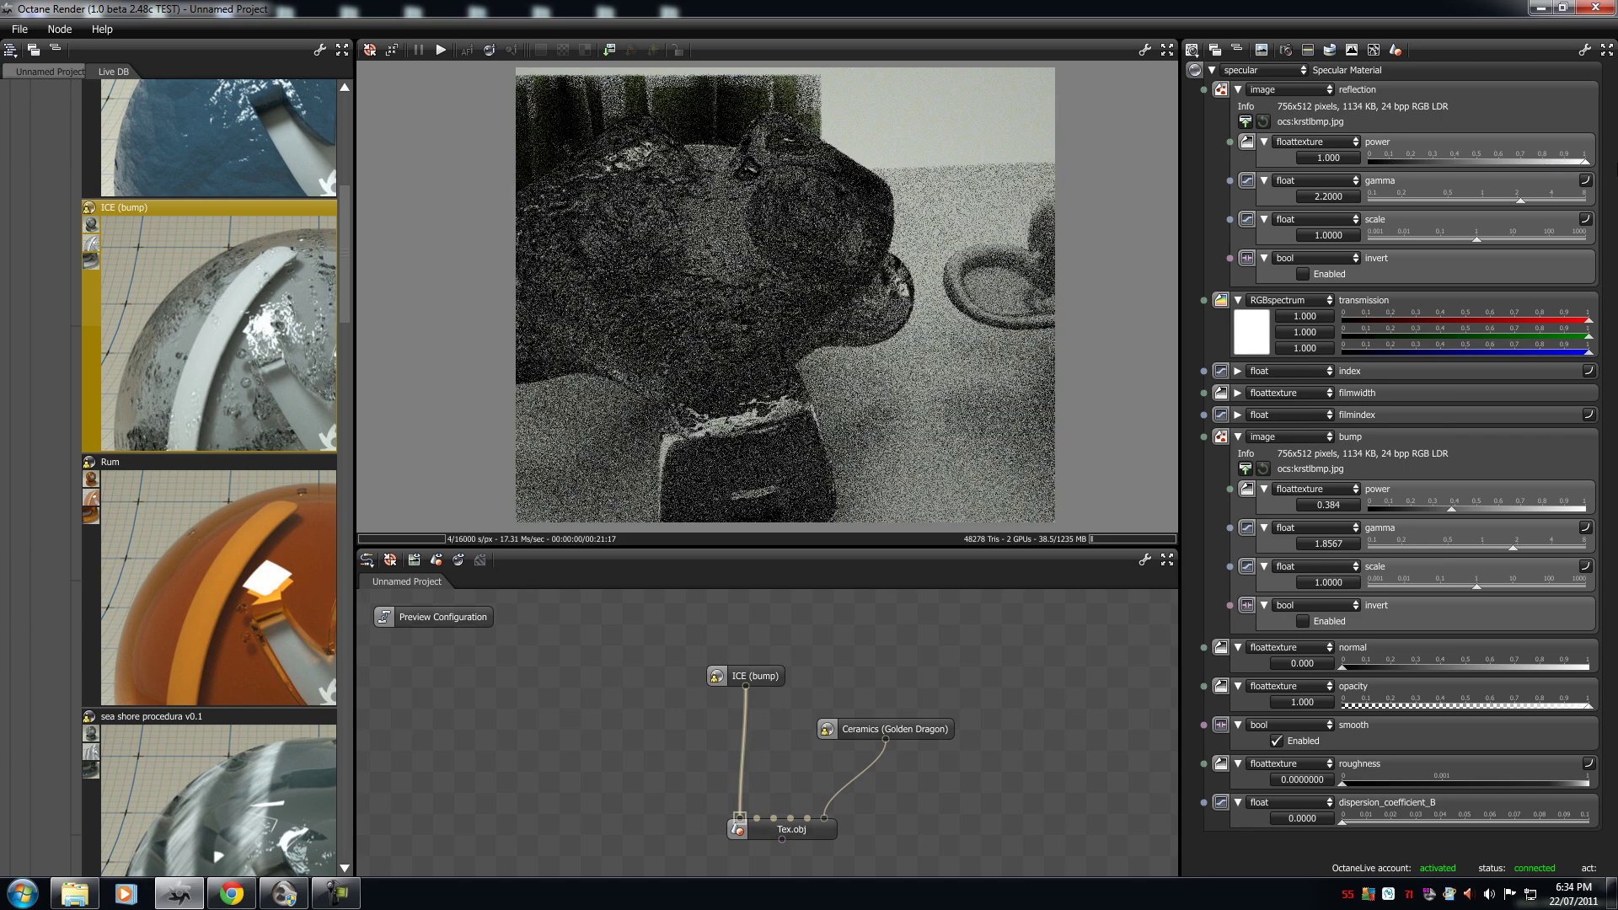
{"action": "left_click_drag", "start_coordinate": [1519, 199], "coordinate": [1343, 205]}
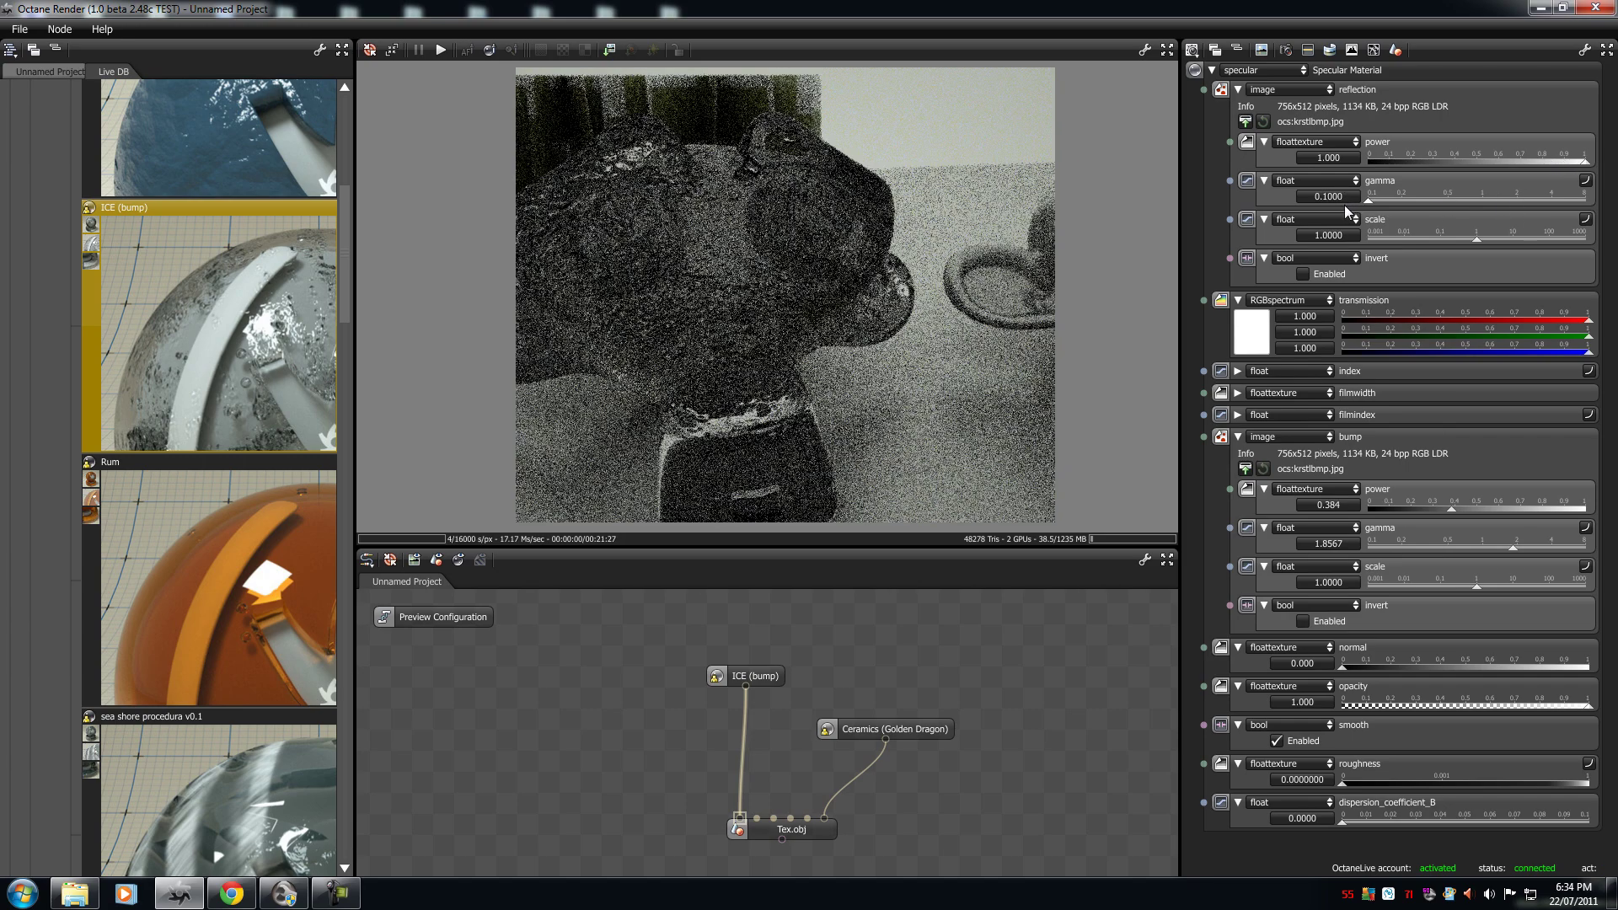
{"action": "left_click_drag", "start_coordinate": [1468, 212], "coordinate": [1584, 200]}
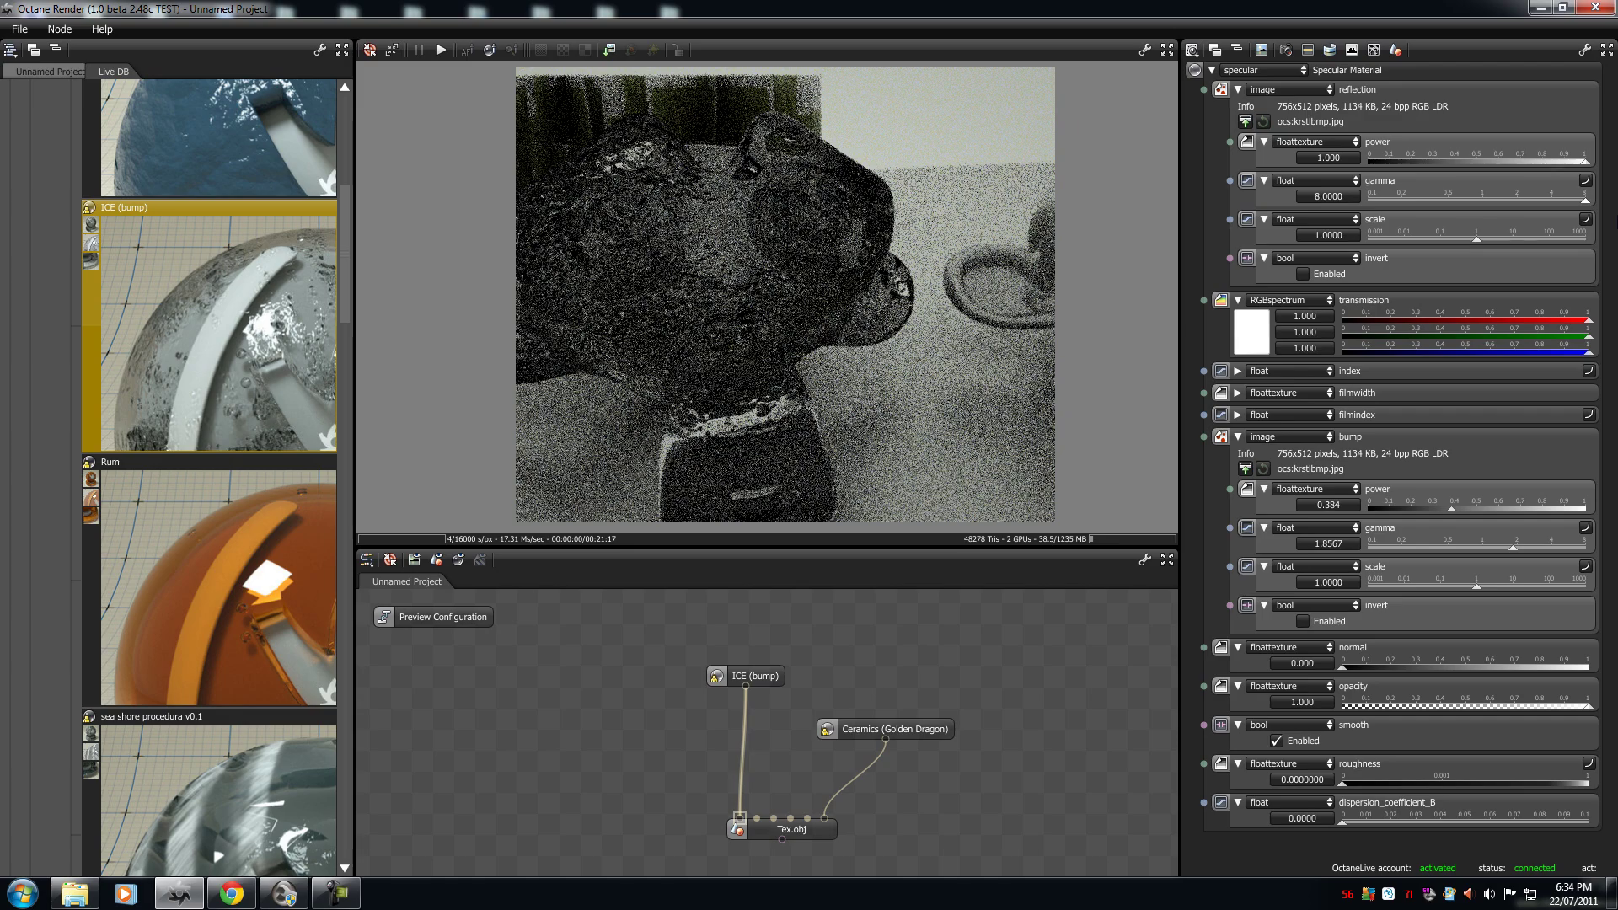
{"action": "left_click", "coordinate": [1505, 202]}
{"action": "left_click_drag", "start_coordinate": [741, 278], "coordinate": [740, 224]}
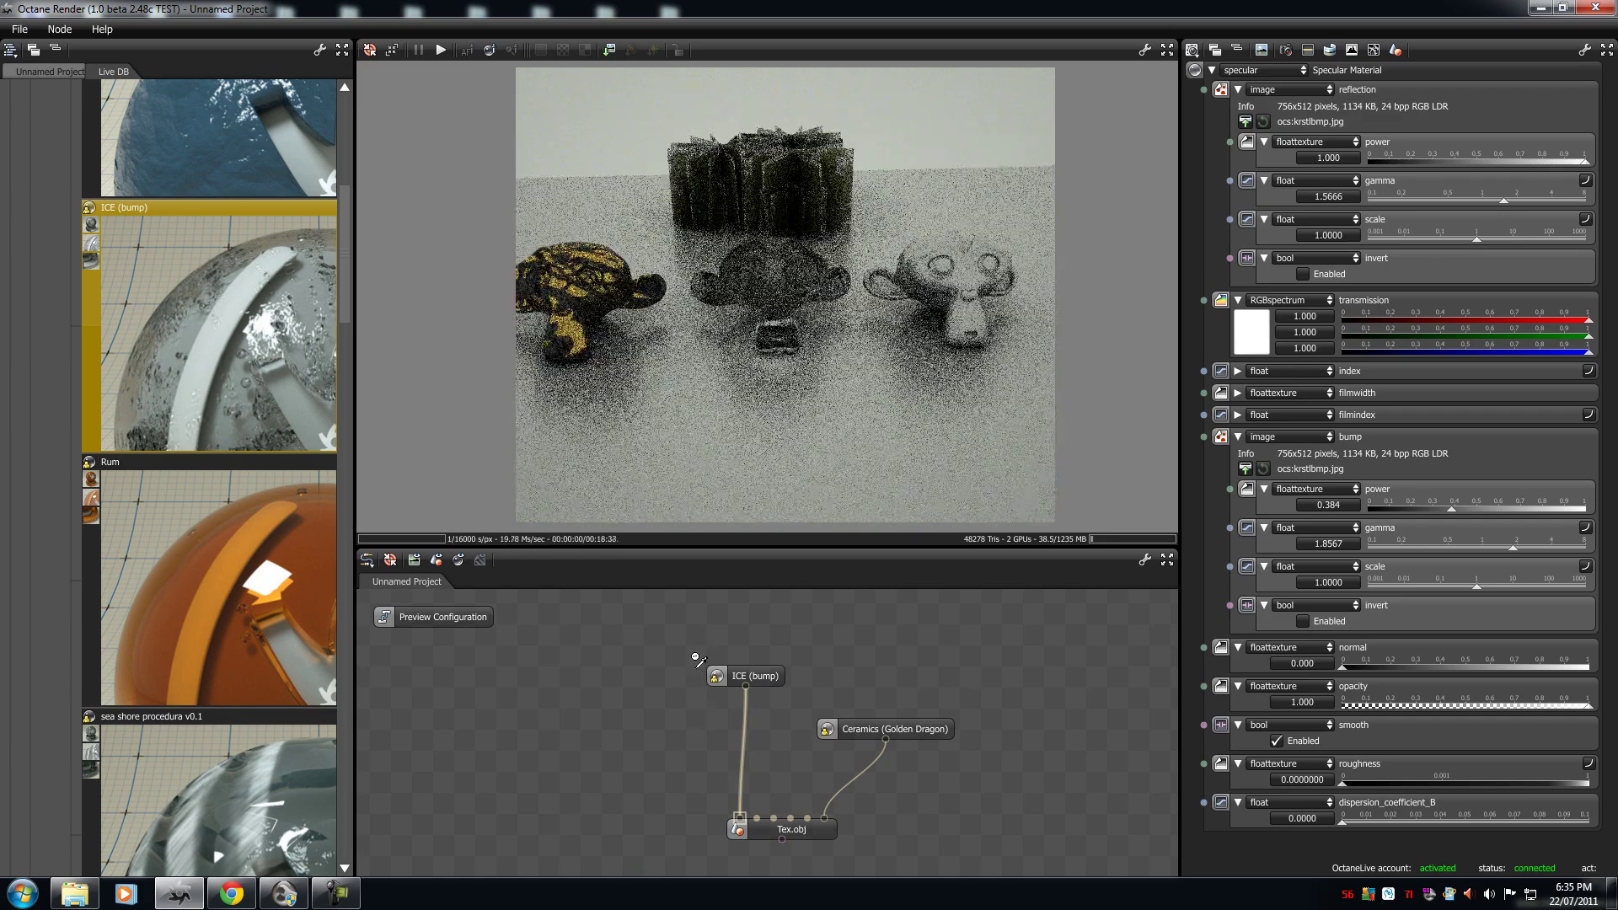
Collapse Liquids, expand Misc, and scroll down to bring a plasma pattern material into the graph.
{"action": "left_click_drag", "start_coordinate": [351, 270], "coordinate": [347, 141]}
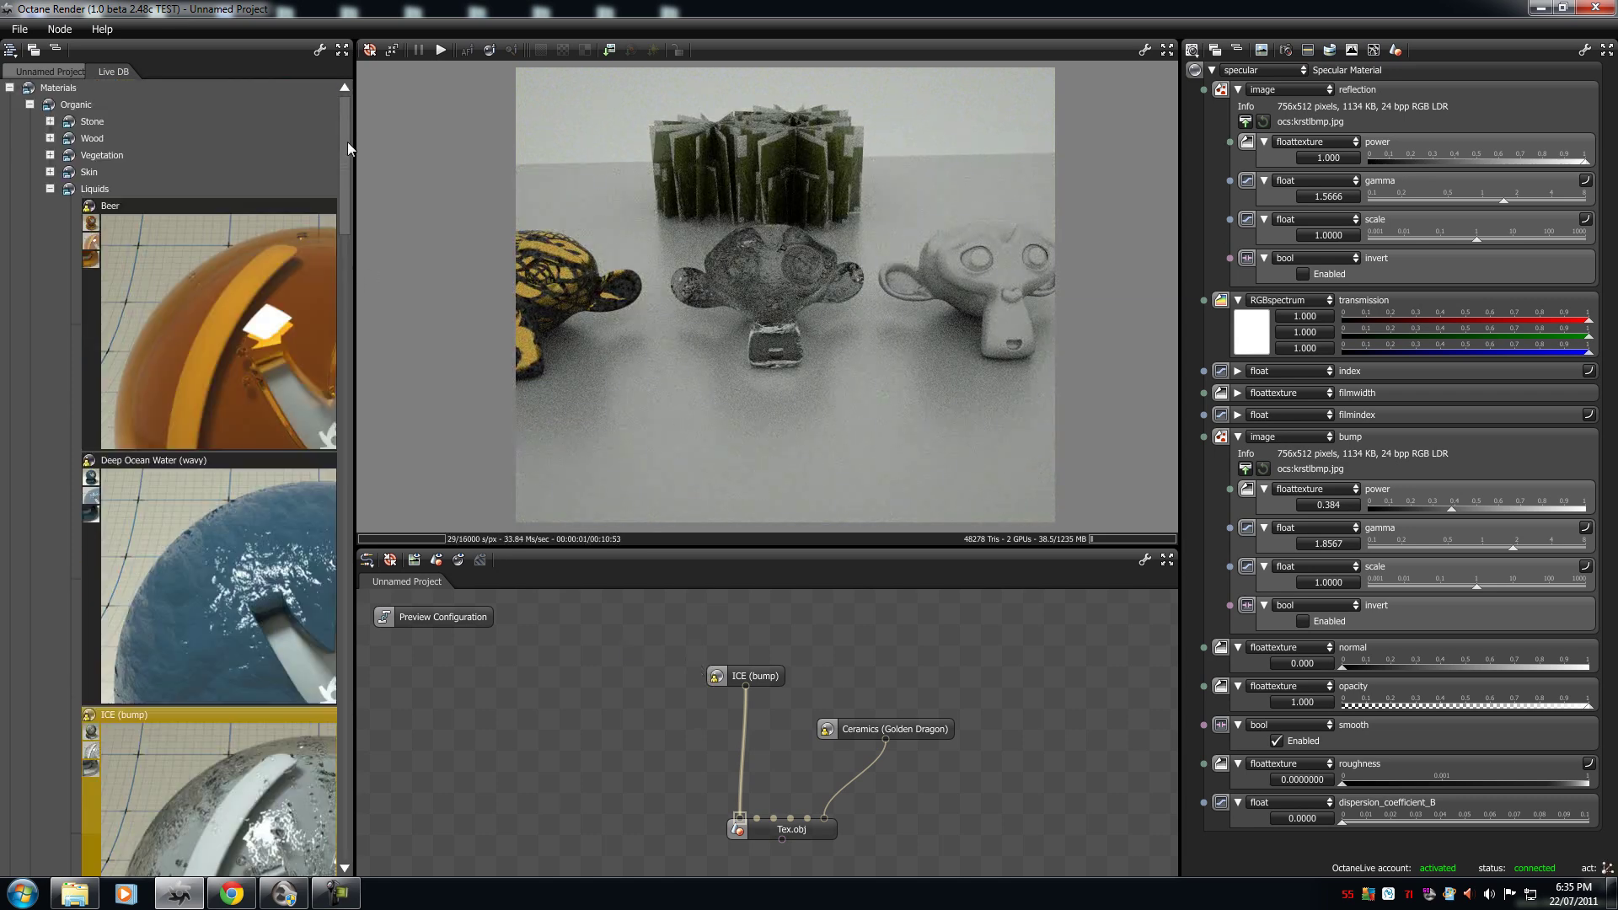
{"action": "left_click", "coordinate": [54, 188]}
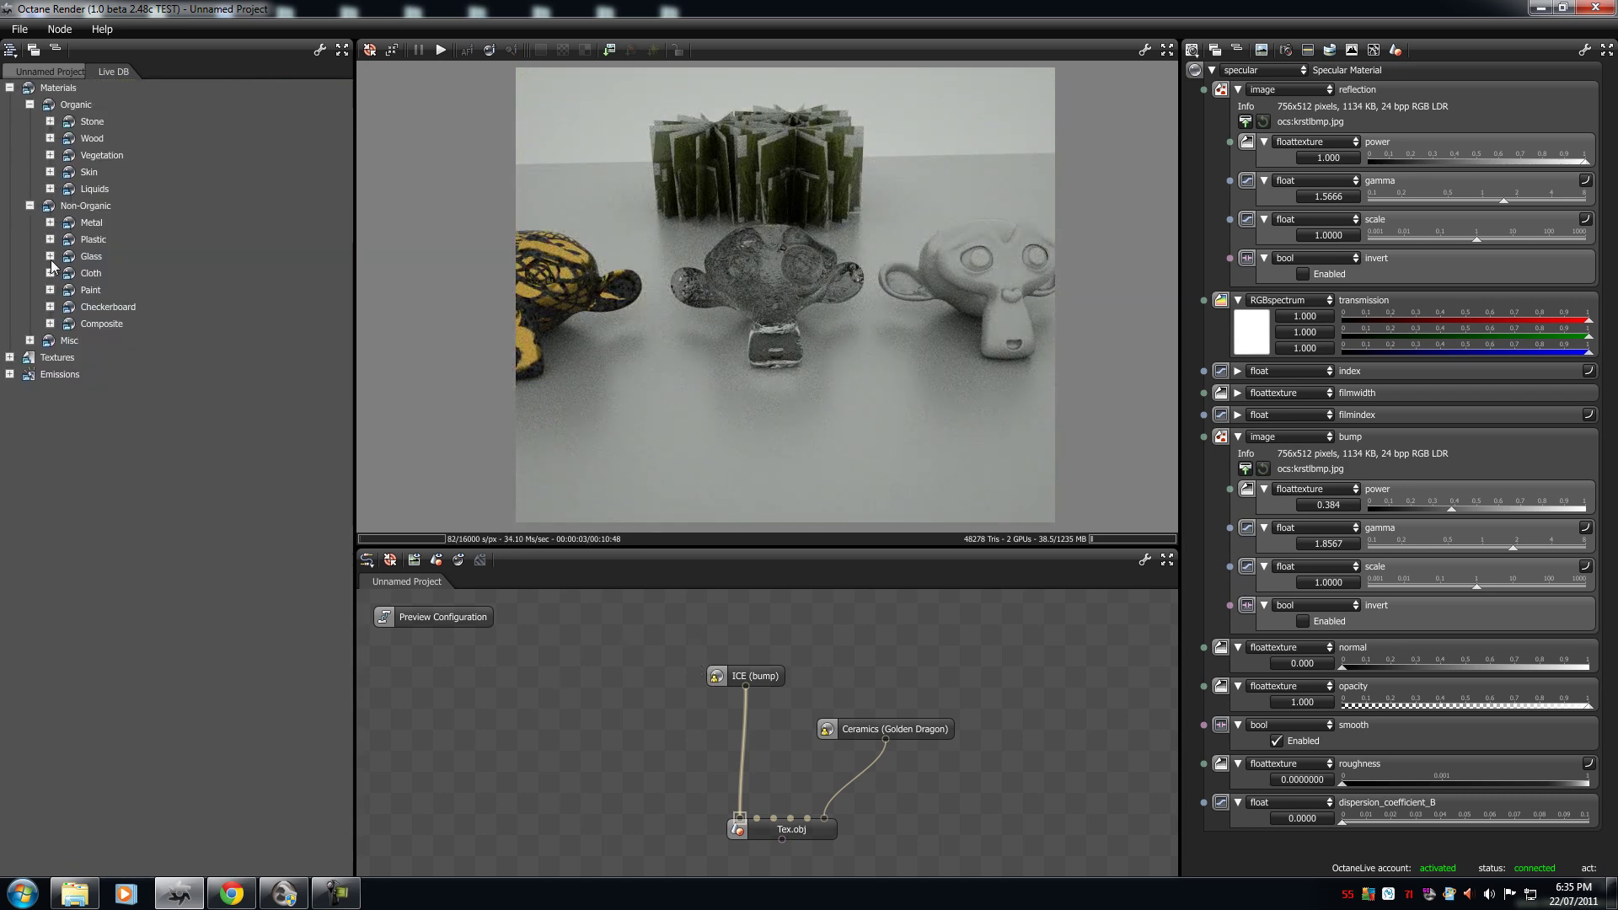
{"action": "left_click", "coordinate": [28, 340]}
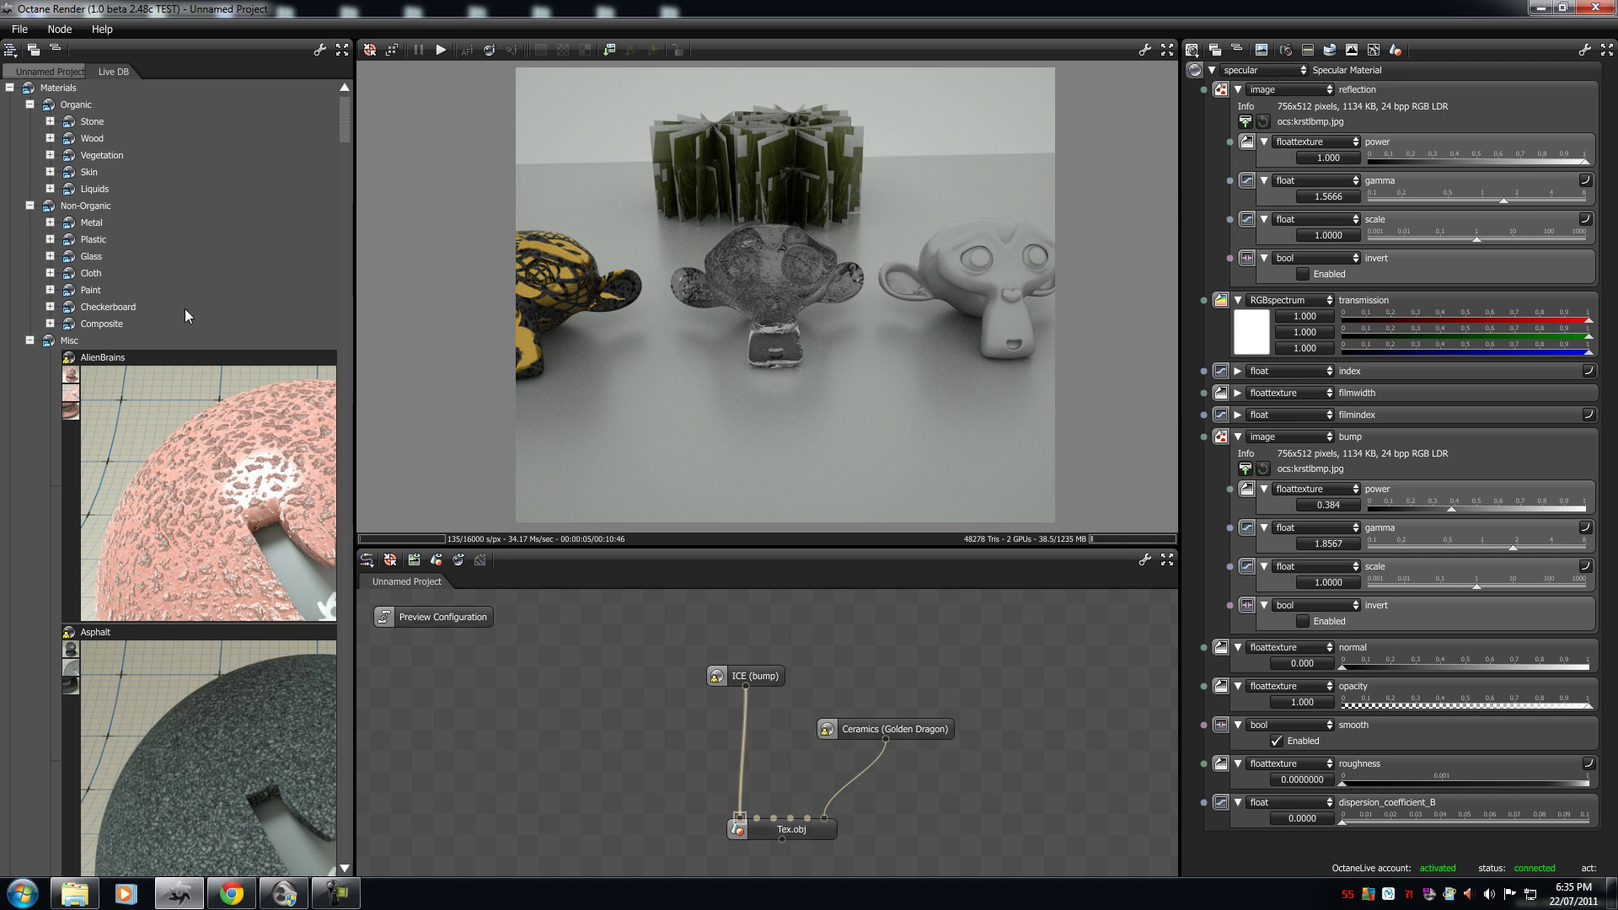
{"action": "left_click_drag", "start_coordinate": [344, 113], "coordinate": [421, 517]}
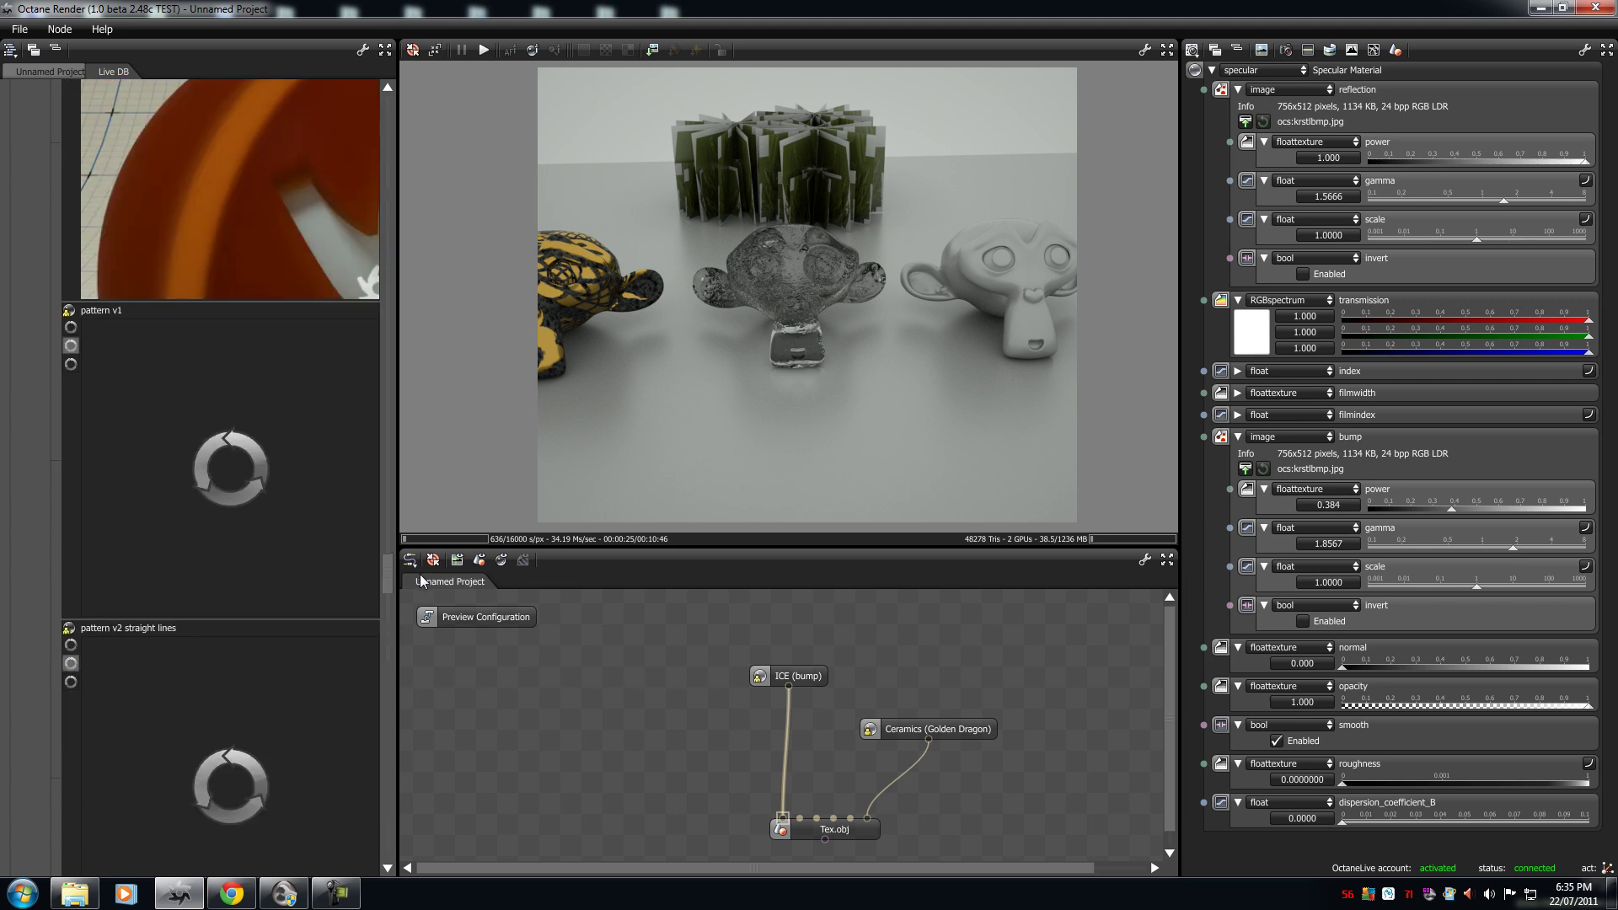
{"action": "left_click_drag", "start_coordinate": [385, 575], "coordinate": [441, 634]}
Drop the plasma and lava cold Live DB thumbnails into the Node Graph, then eyedrop a render material.
{"action": "left_click_drag", "start_coordinate": [264, 617], "coordinate": [689, 651]}
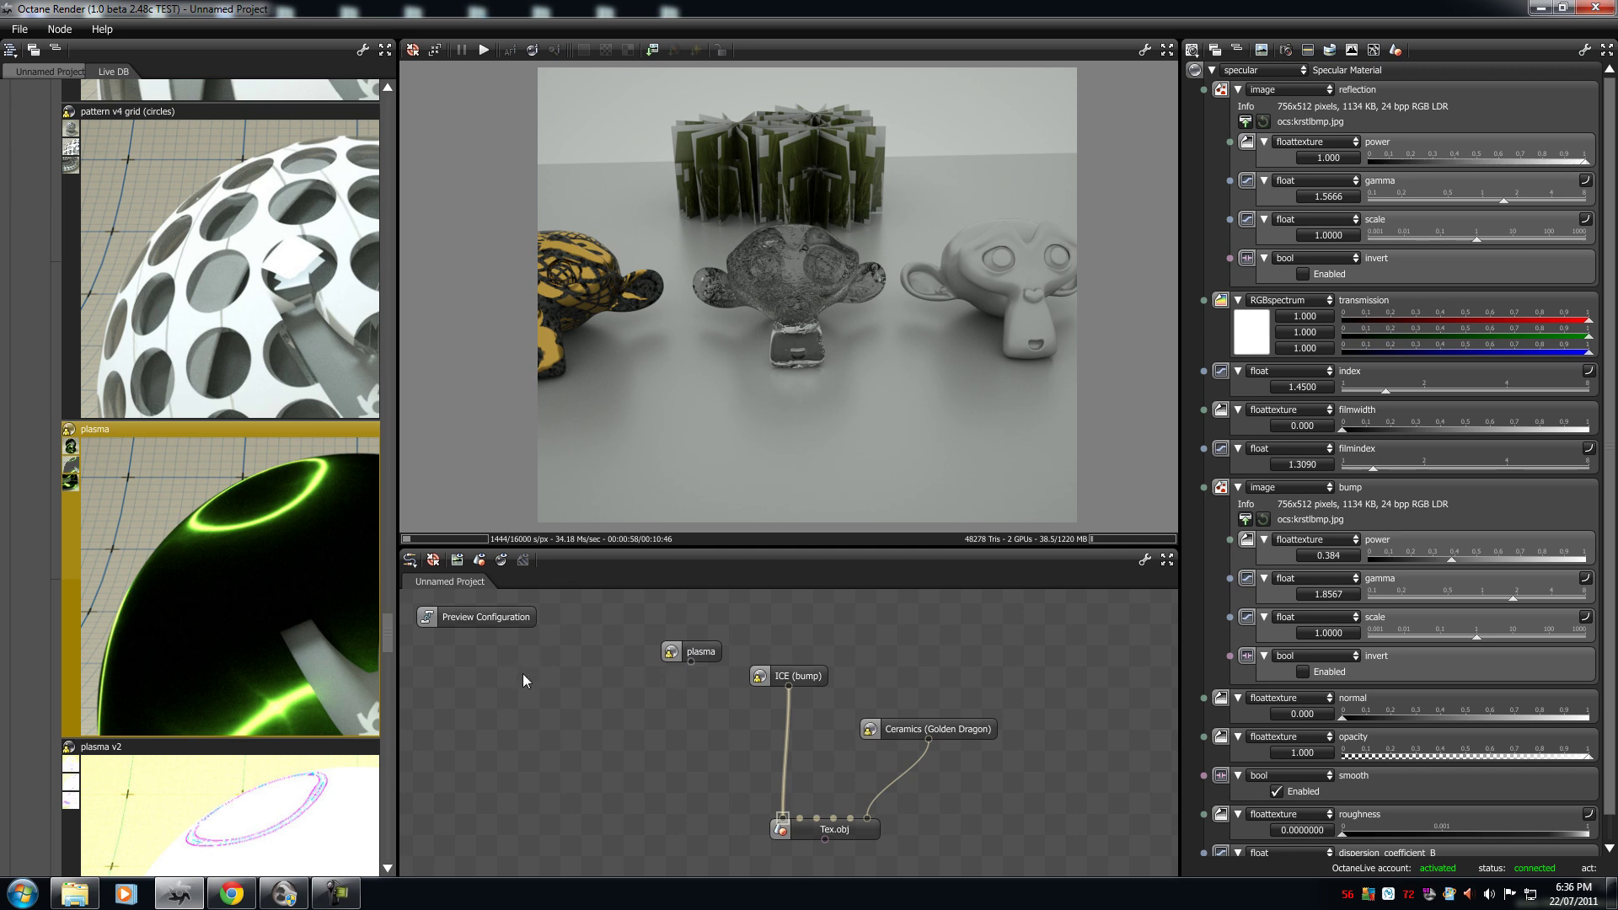
{"action": "left_click_drag", "start_coordinate": [385, 634], "coordinate": [417, 417]}
{"action": "left_click_drag", "start_coordinate": [268, 324], "coordinate": [666, 691]}
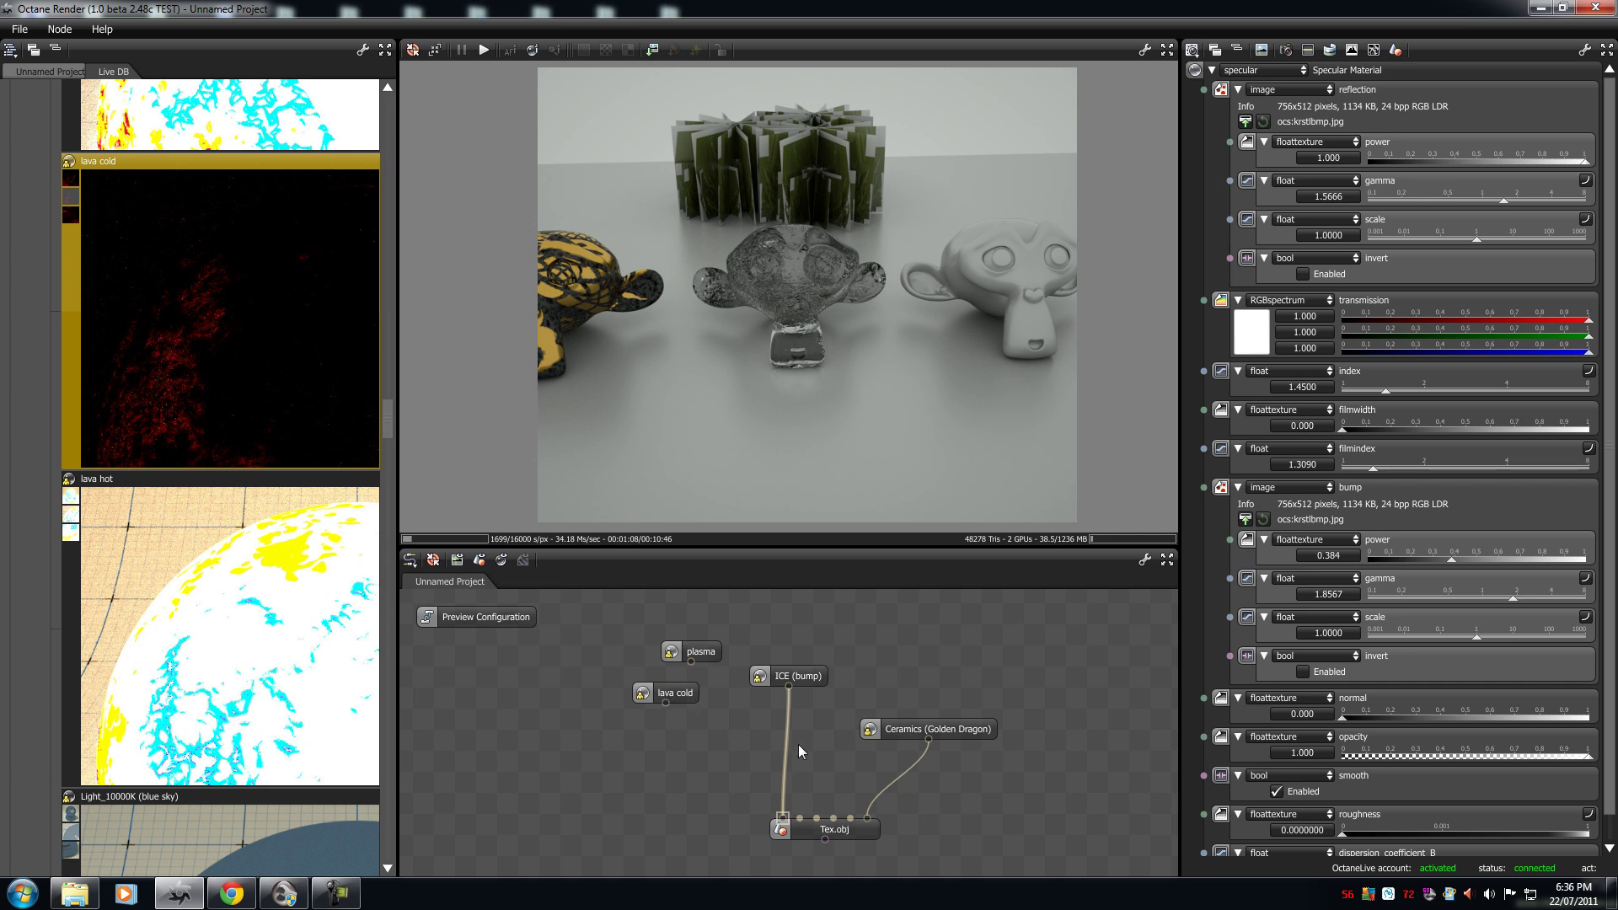
{"action": "left_click", "coordinate": [1008, 386]}
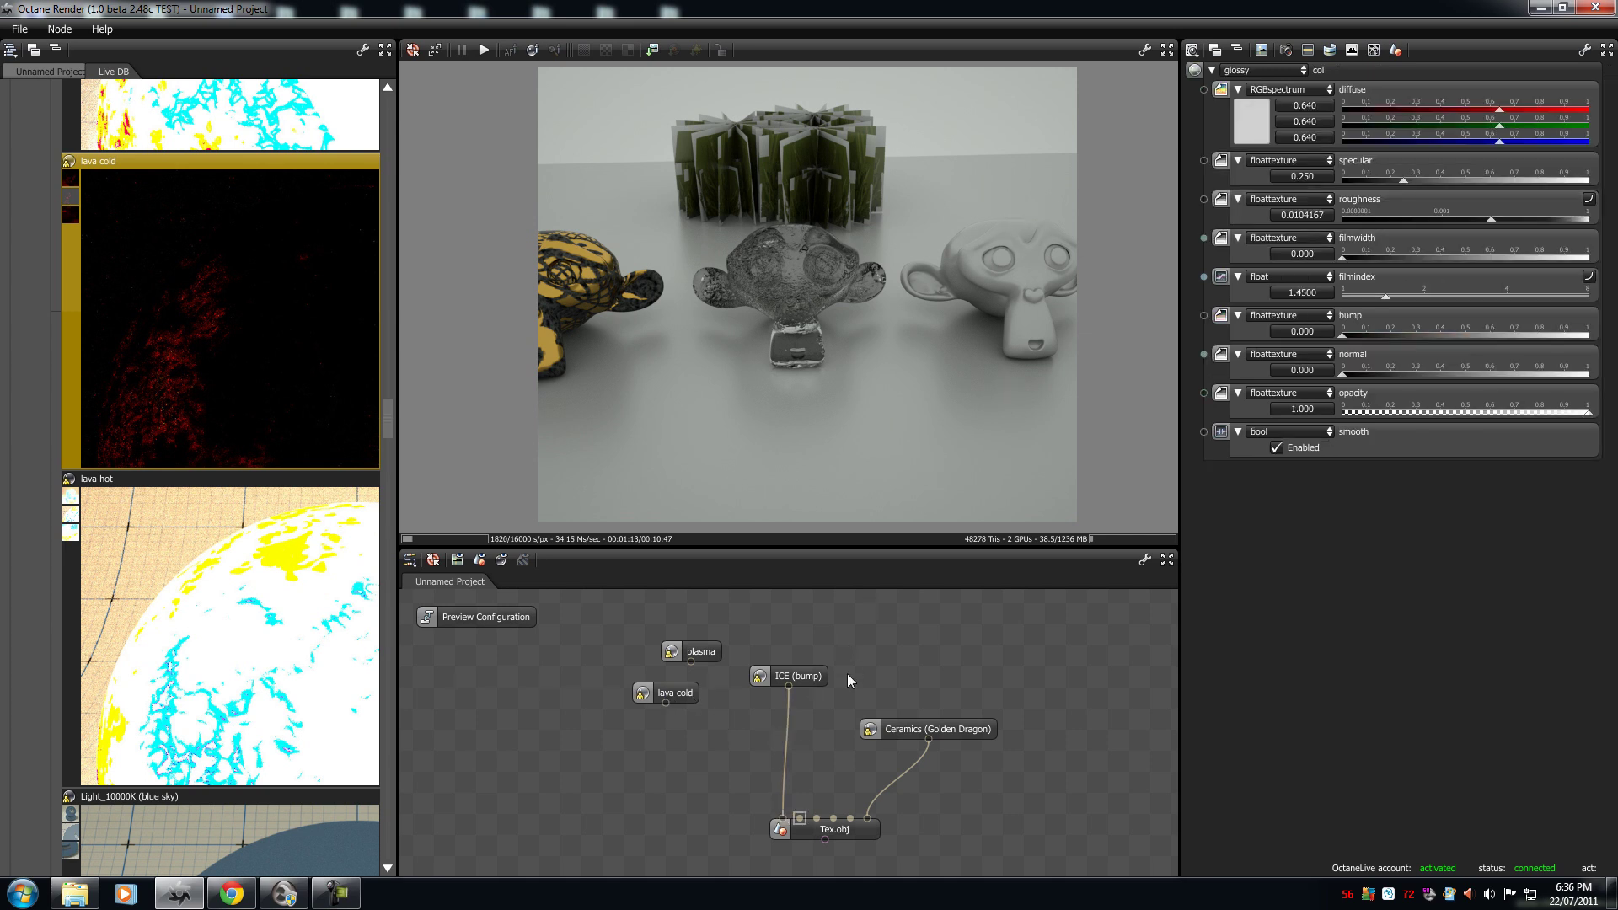
Wire lava cold into Tex.obj's second material input and render its own preview sphere.
{"action": "left_click_drag", "start_coordinate": [665, 703], "coordinate": [801, 820]}
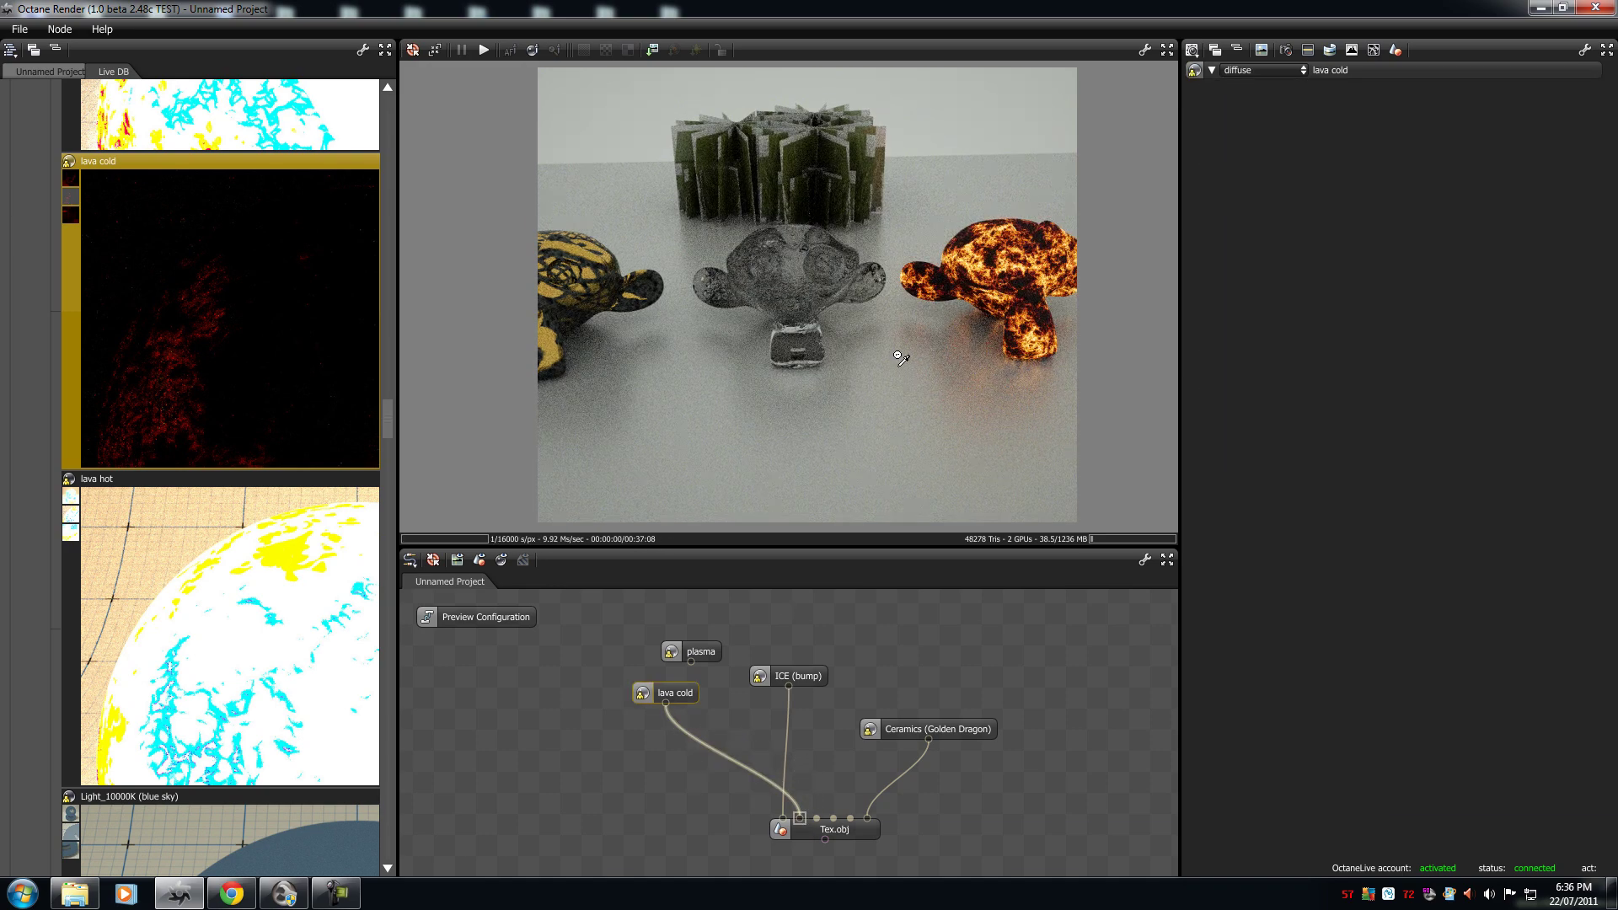
{"action": "scroll", "coordinate": [875, 361], "scroll_direction": "up", "scroll_amount": 2}
{"action": "mouse_move", "coordinate": [874, 361]}
{"action": "left_mouse_down"}
{"action": "mouse_move", "coordinate": [722, 350]}
{"action": "mouse_move", "coordinate": [847, 349]}
{"action": "left_mouse_up"}
{"action": "scroll", "coordinate": [846, 347], "scroll_direction": "up", "scroll_amount": 5}
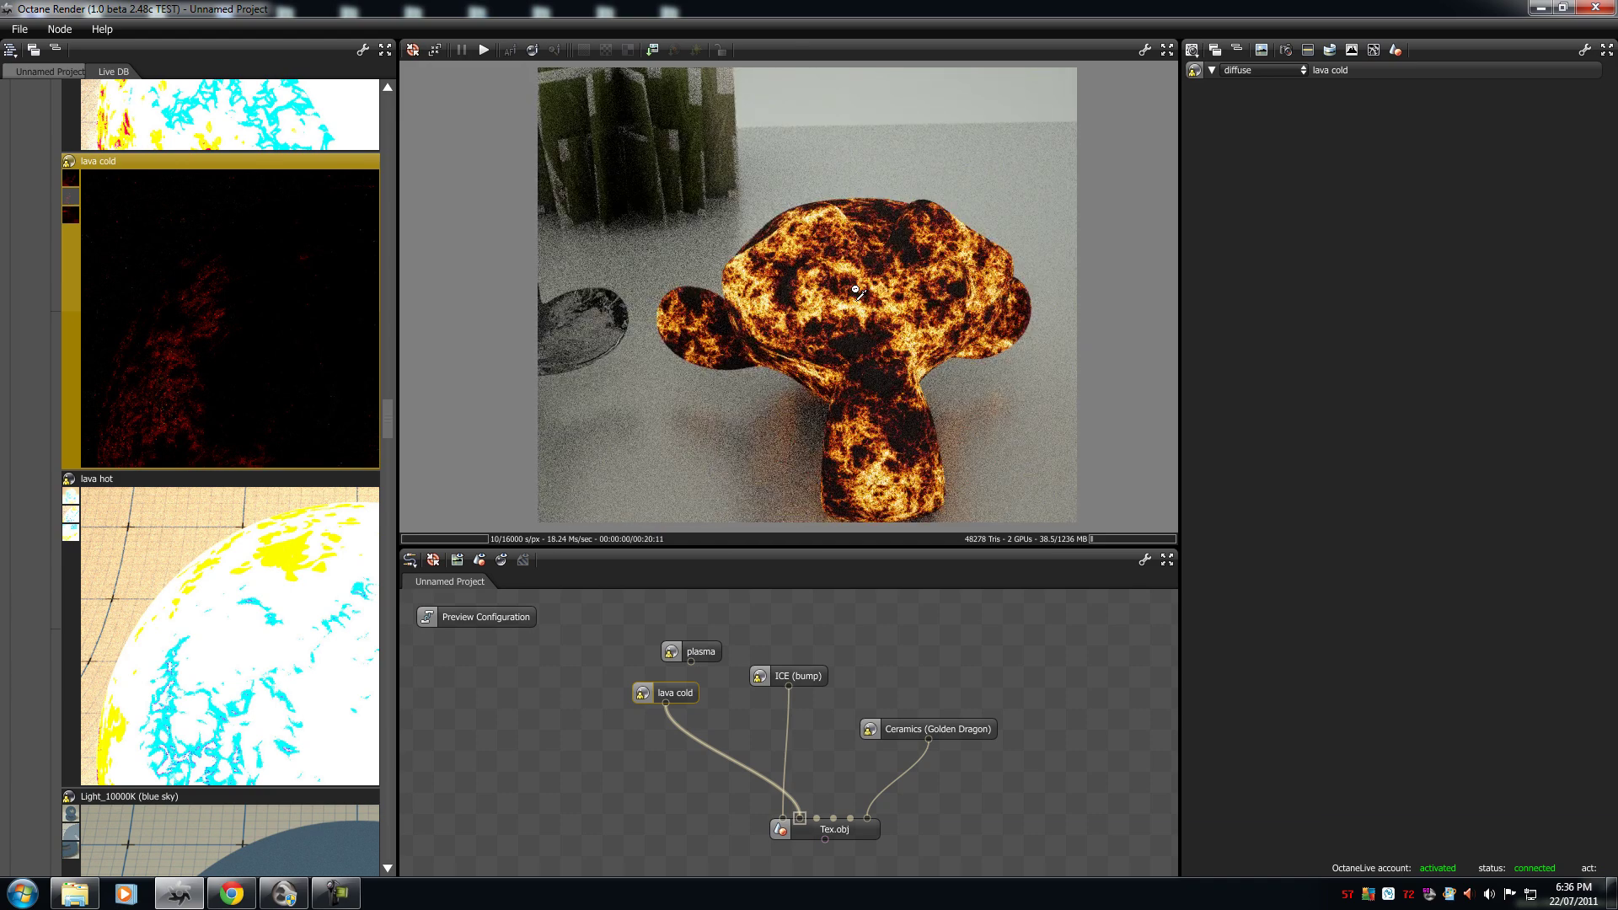
{"action": "left_click", "coordinate": [386, 220]}
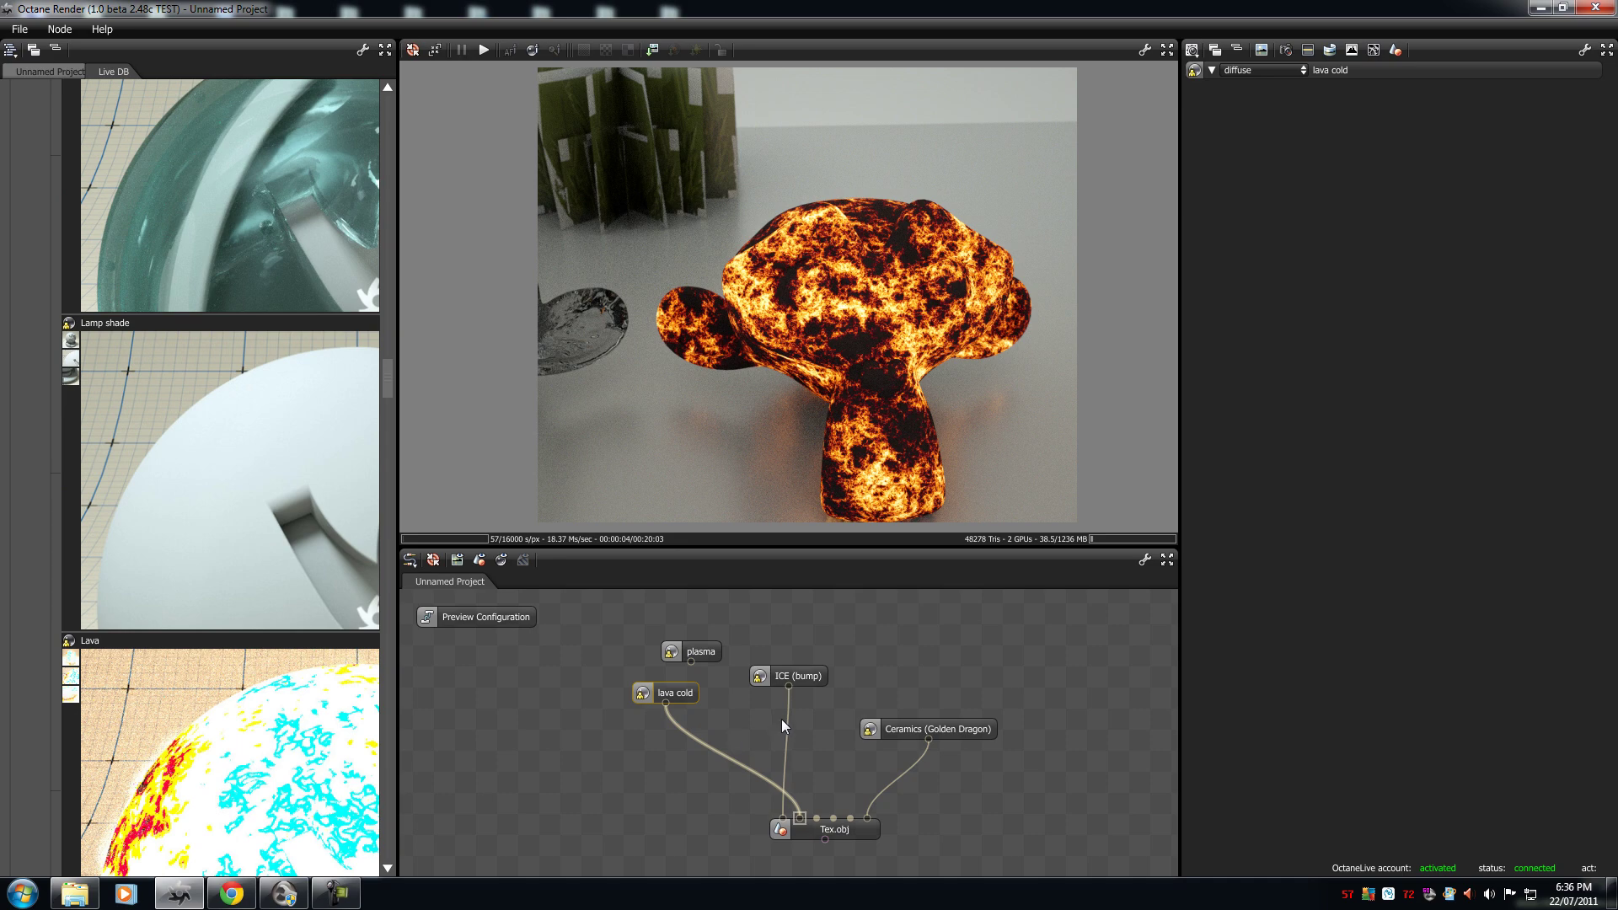
{"action": "double_click", "coordinate": [670, 693]}
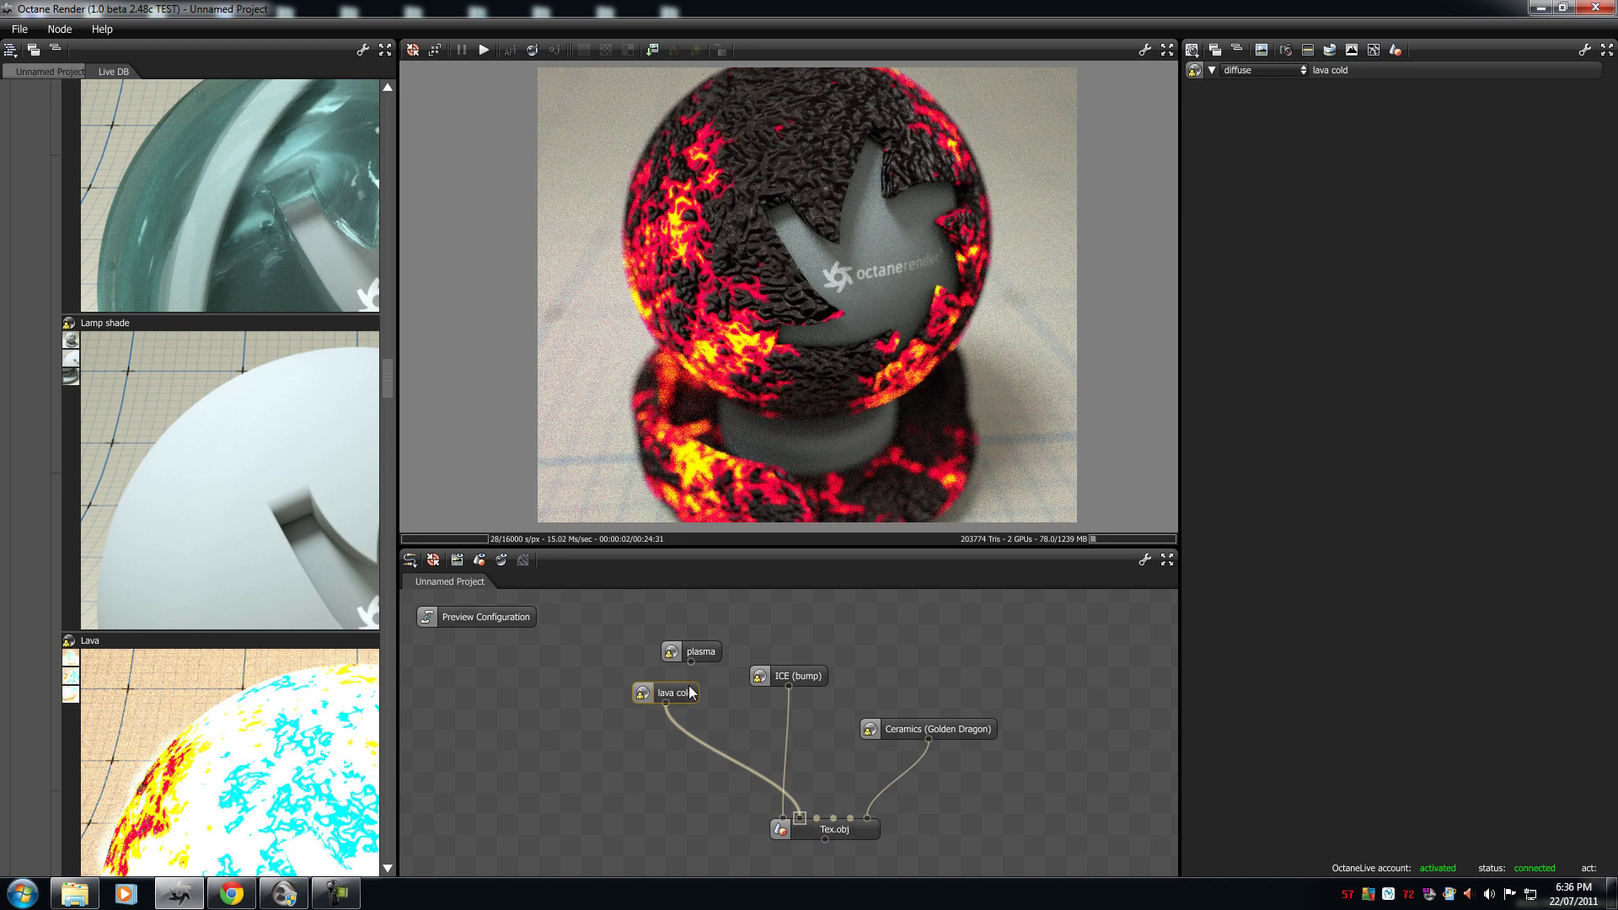
{"action": "mouse_move", "coordinate": [389, 377]}
{"action": "left_mouse_down"}
{"action": "mouse_move", "coordinate": [399, 206]}
{"action": "mouse_move", "coordinate": [408, 397]}
{"action": "left_mouse_up"}
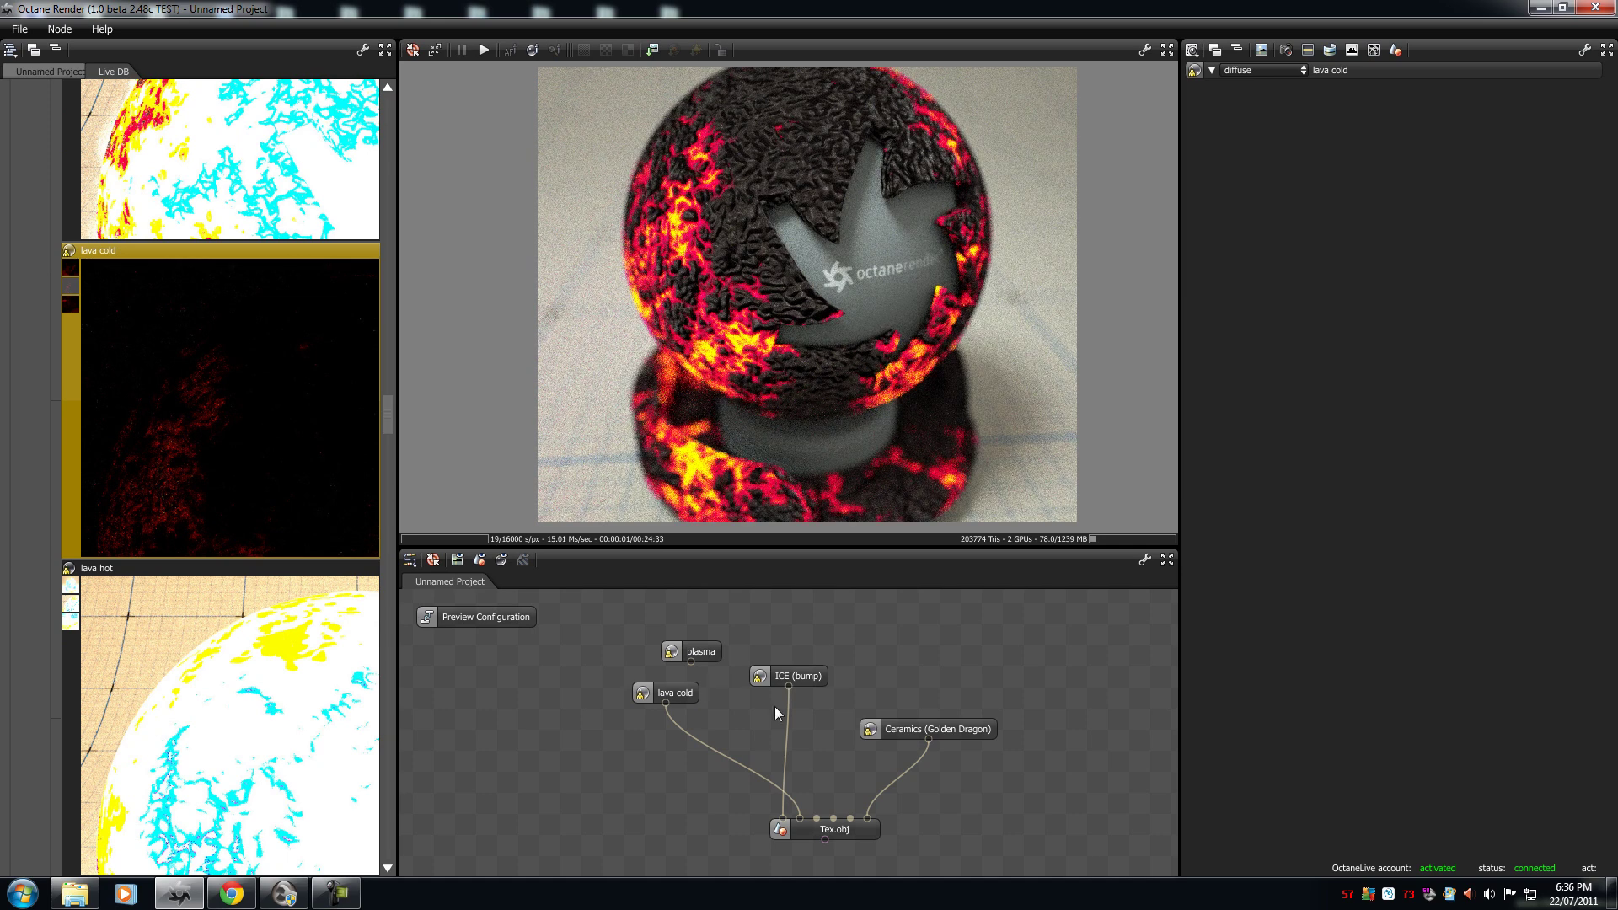
Select Tex.obj, pick the lava monkey's material and collapse its parameter sections.
{"action": "left_click", "coordinate": [808, 832]}
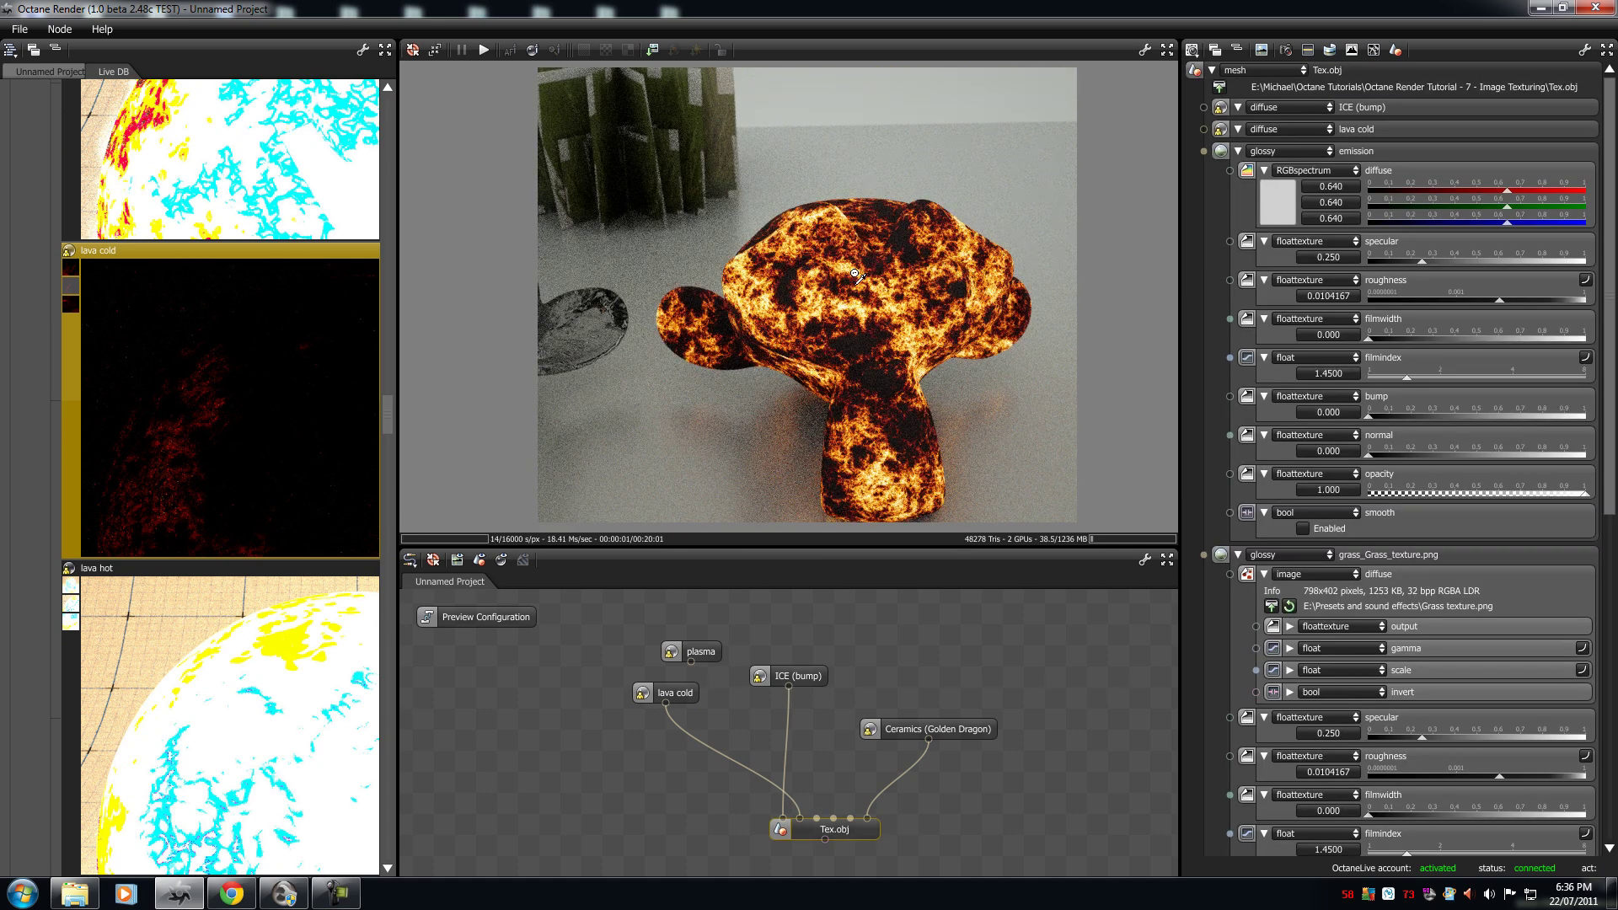
{"action": "left_click", "coordinate": [833, 449]}
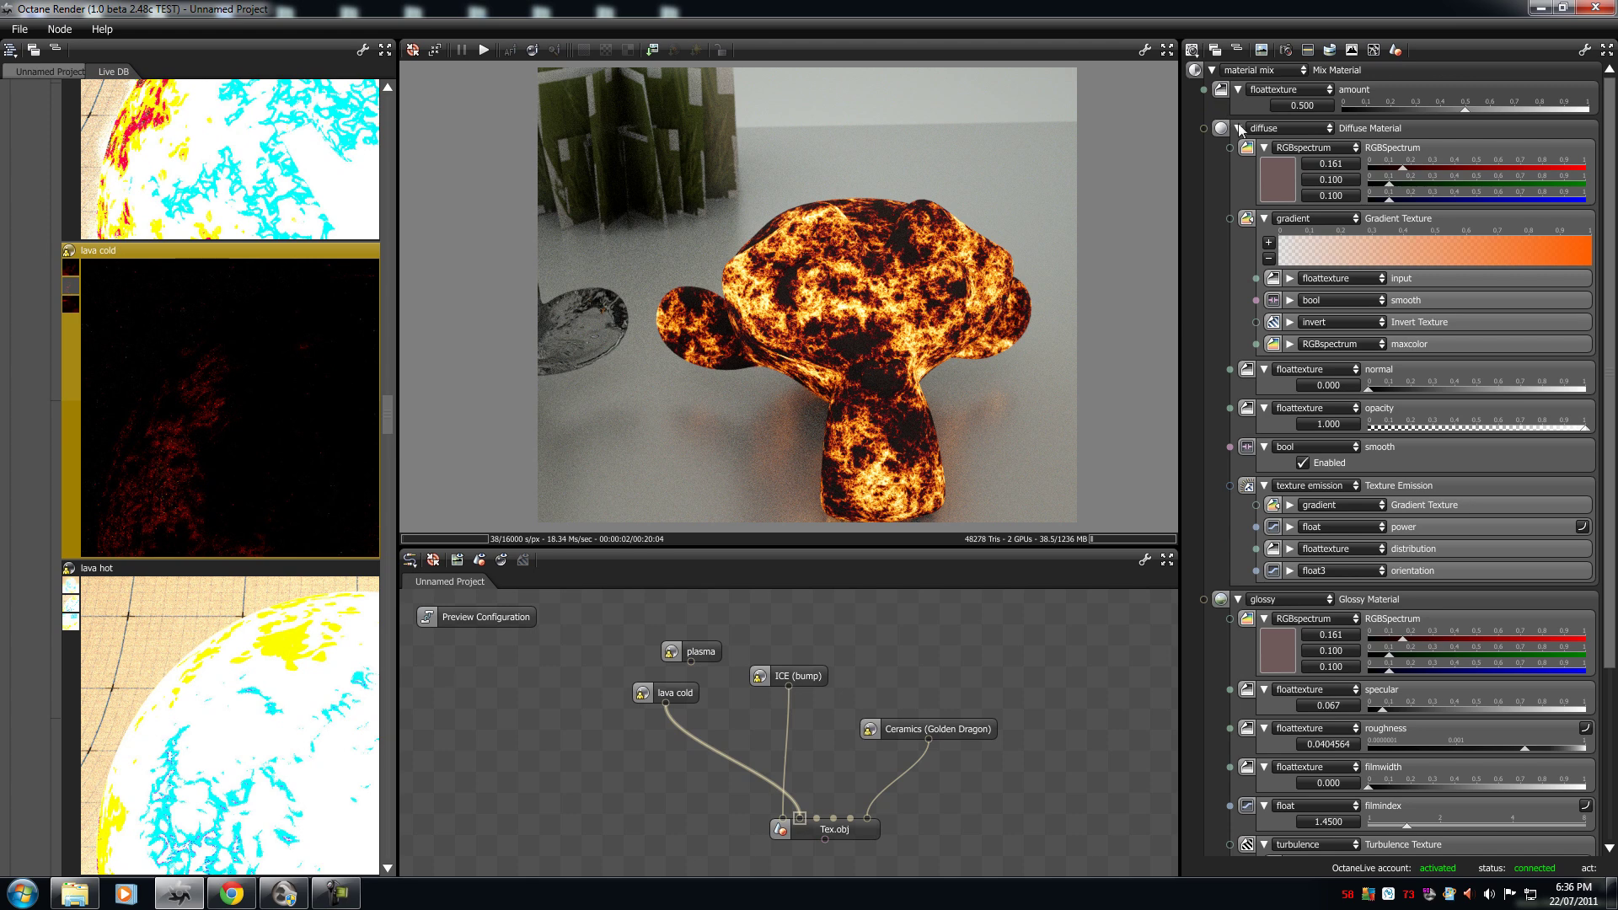
{"action": "scroll", "coordinate": [1250, 244], "scroll_direction": "down", "scroll_amount": 5}
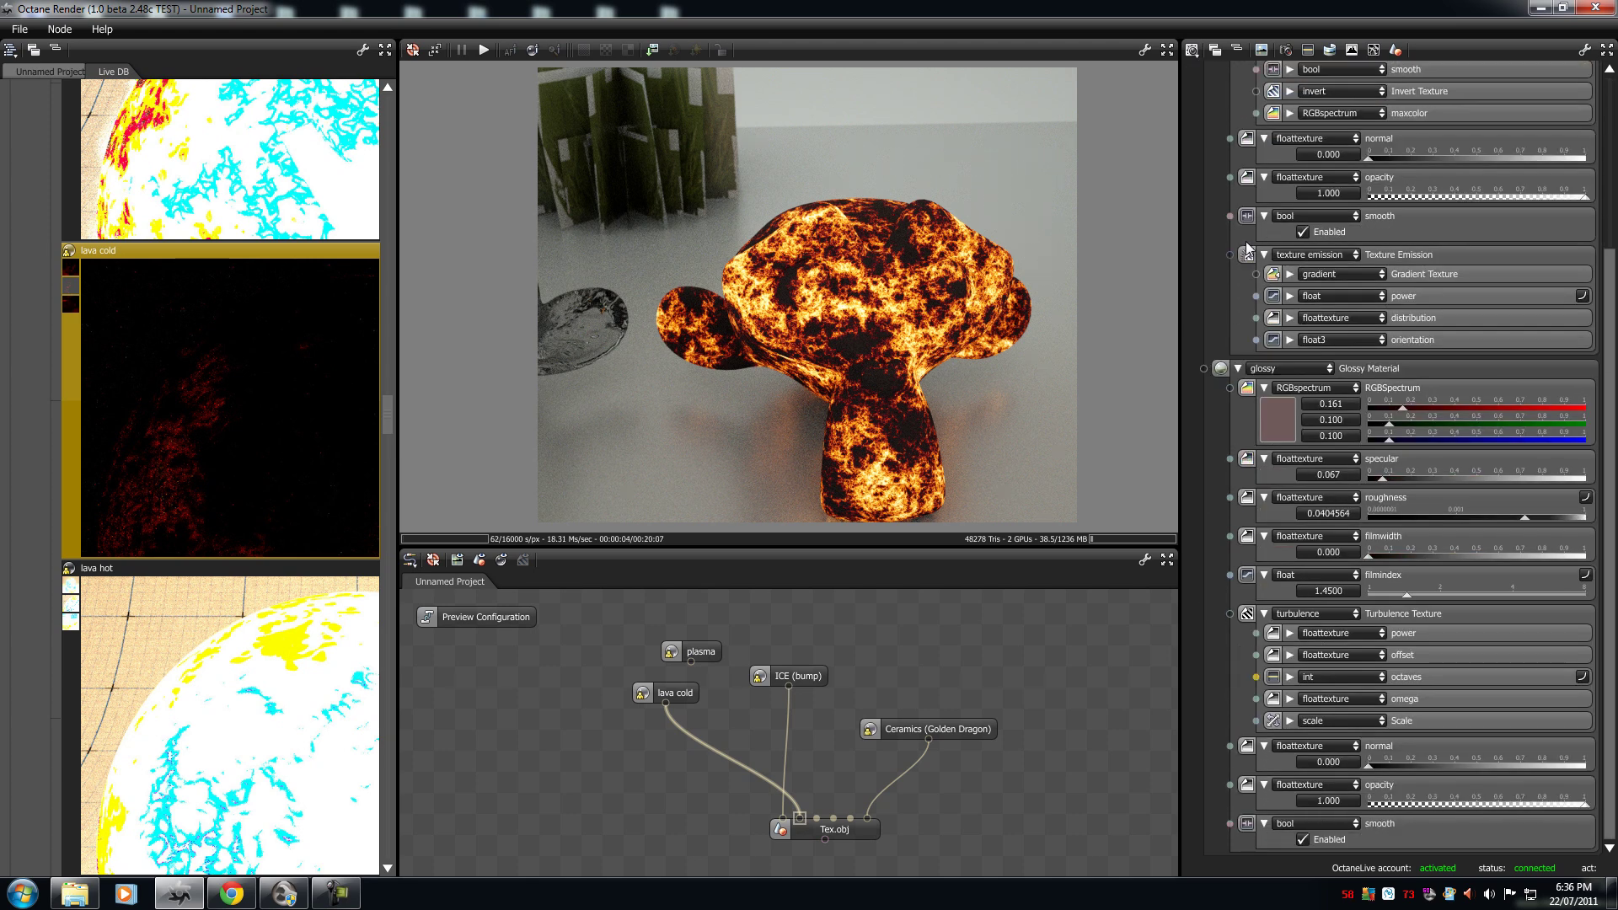
{"action": "scroll", "coordinate": [1248, 249], "scroll_direction": "up", "scroll_amount": 5}
{"action": "left_click", "coordinate": [1238, 89]}
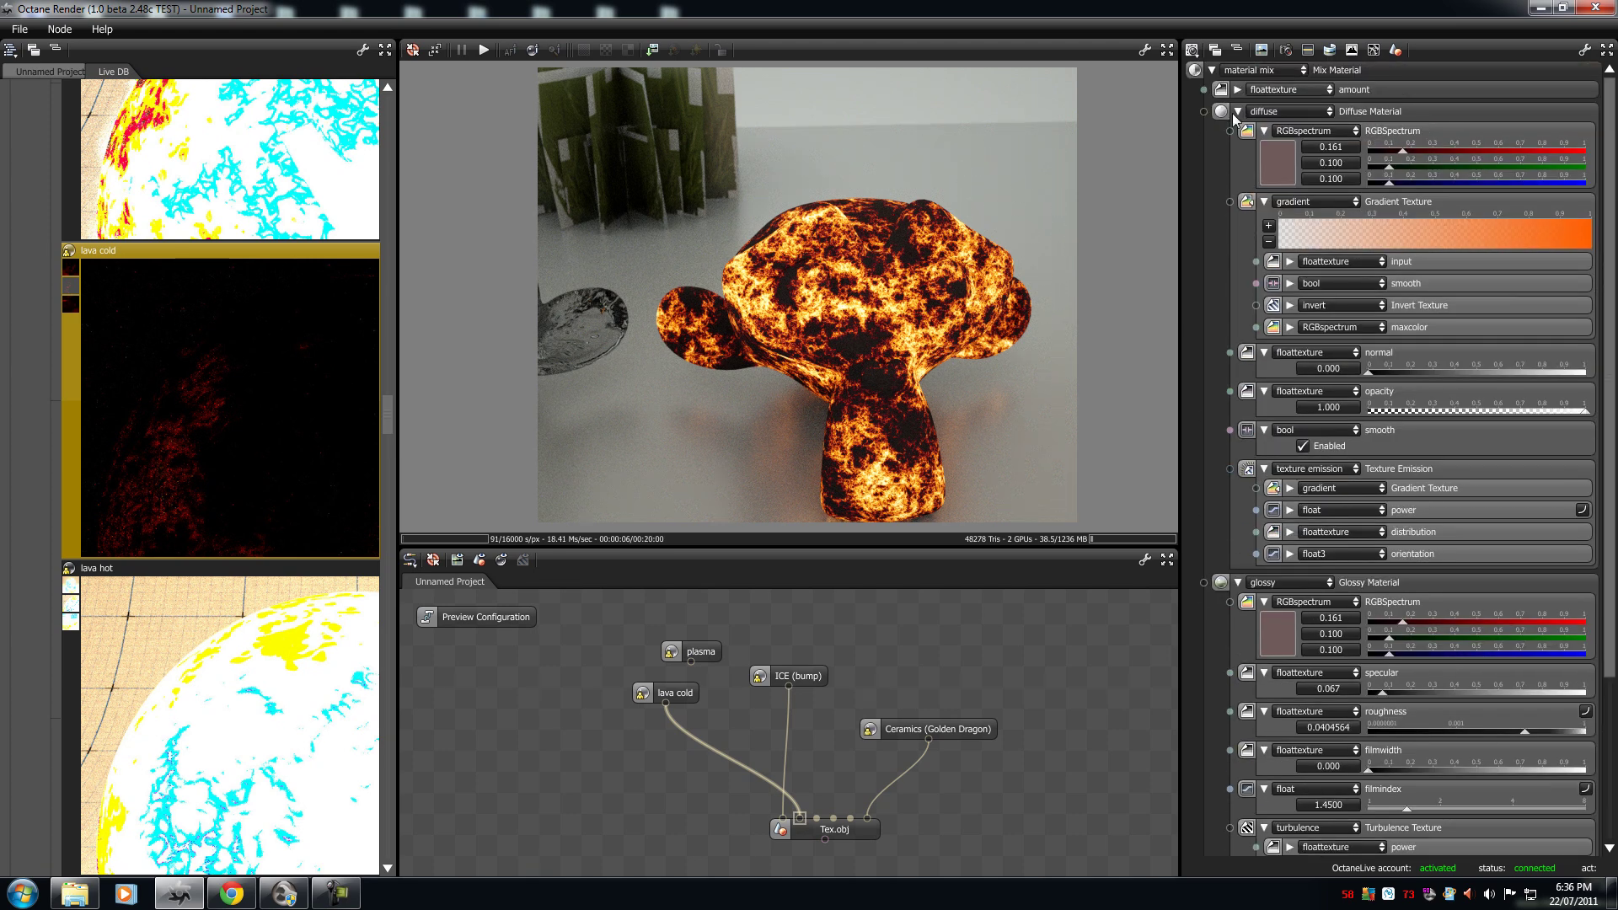
{"action": "left_click", "coordinate": [1238, 111]}
{"action": "left_click", "coordinate": [1238, 133]}
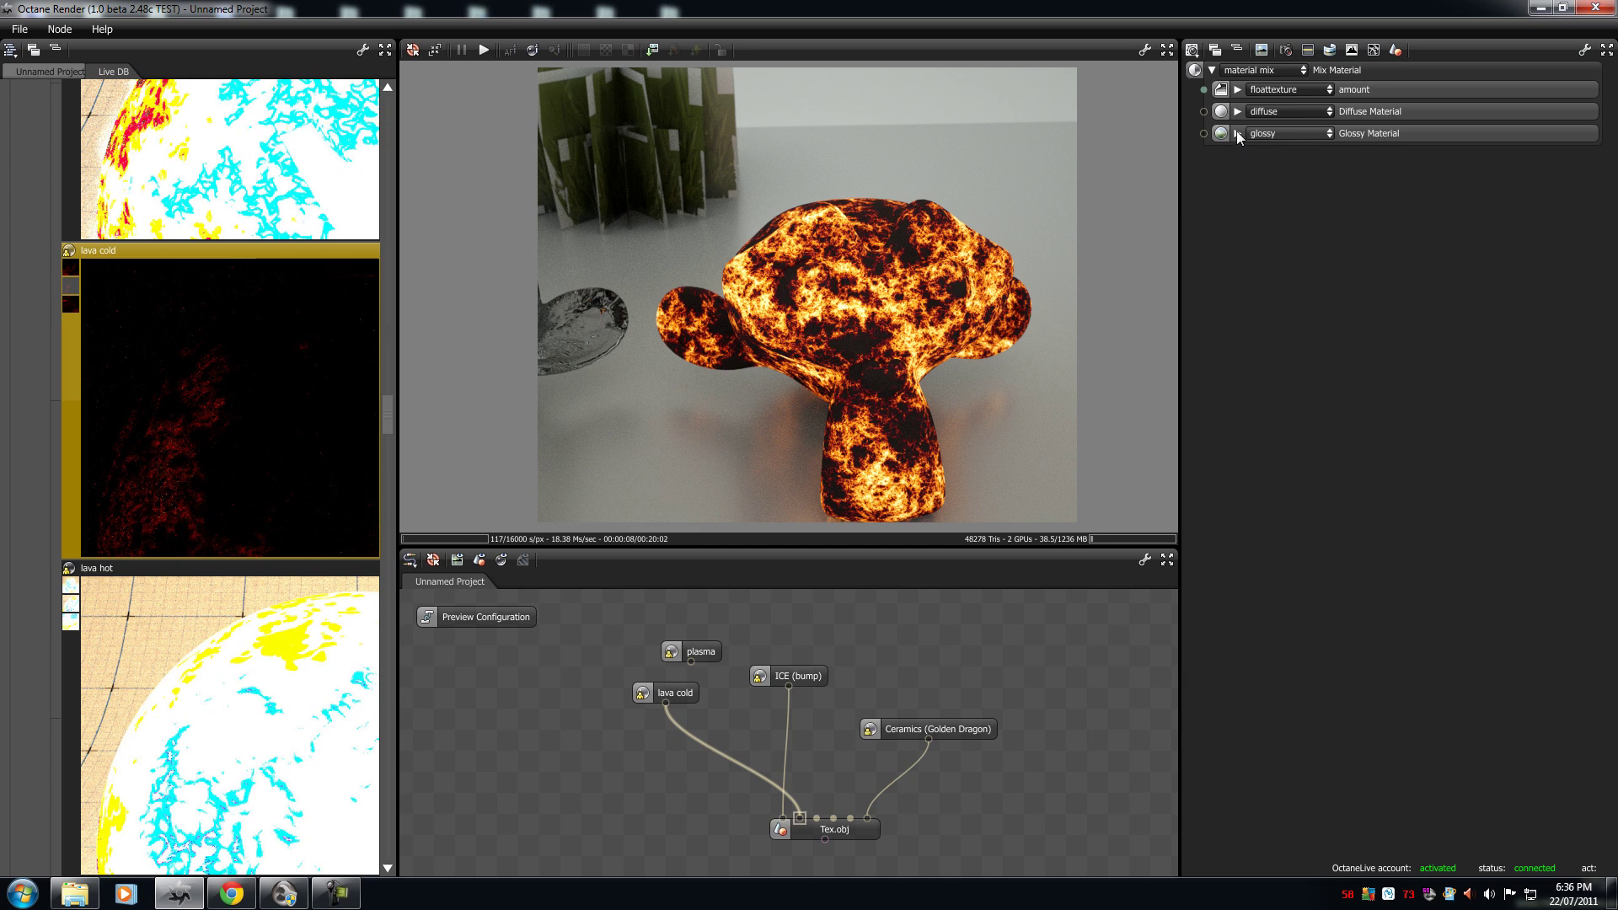
Check the glossy and diffuse settings, then lower the mix amount from 0.500 to 0.451.
{"action": "left_click", "coordinate": [1237, 133]}
{"action": "left_click", "coordinate": [1237, 111]}
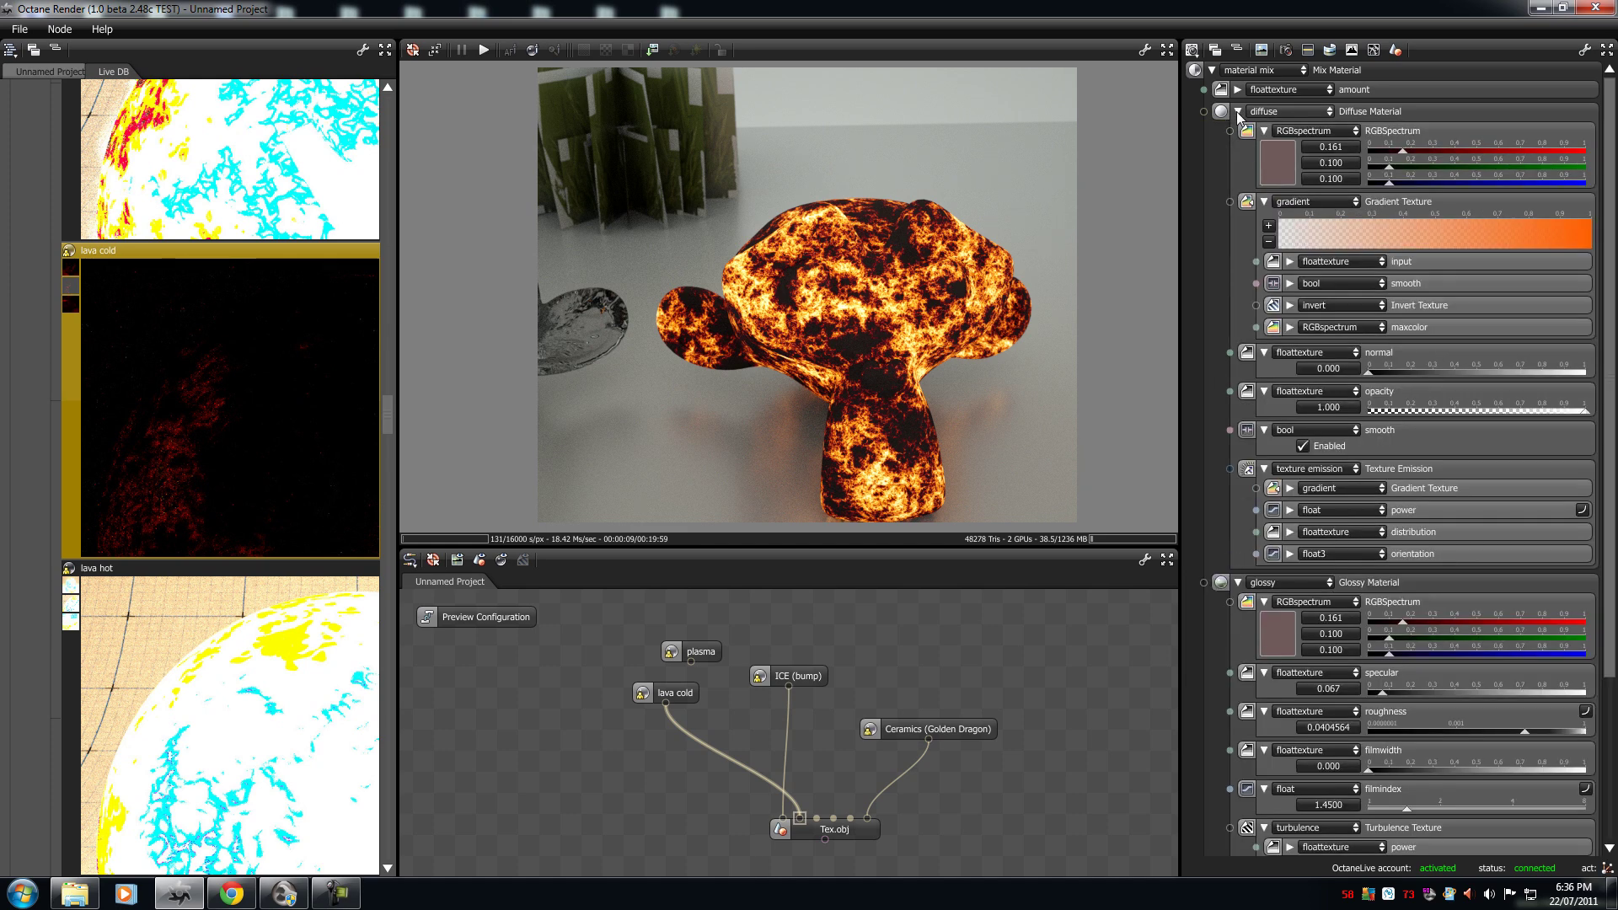
{"action": "left_click", "coordinate": [1238, 112]}
{"action": "left_click", "coordinate": [1238, 133]}
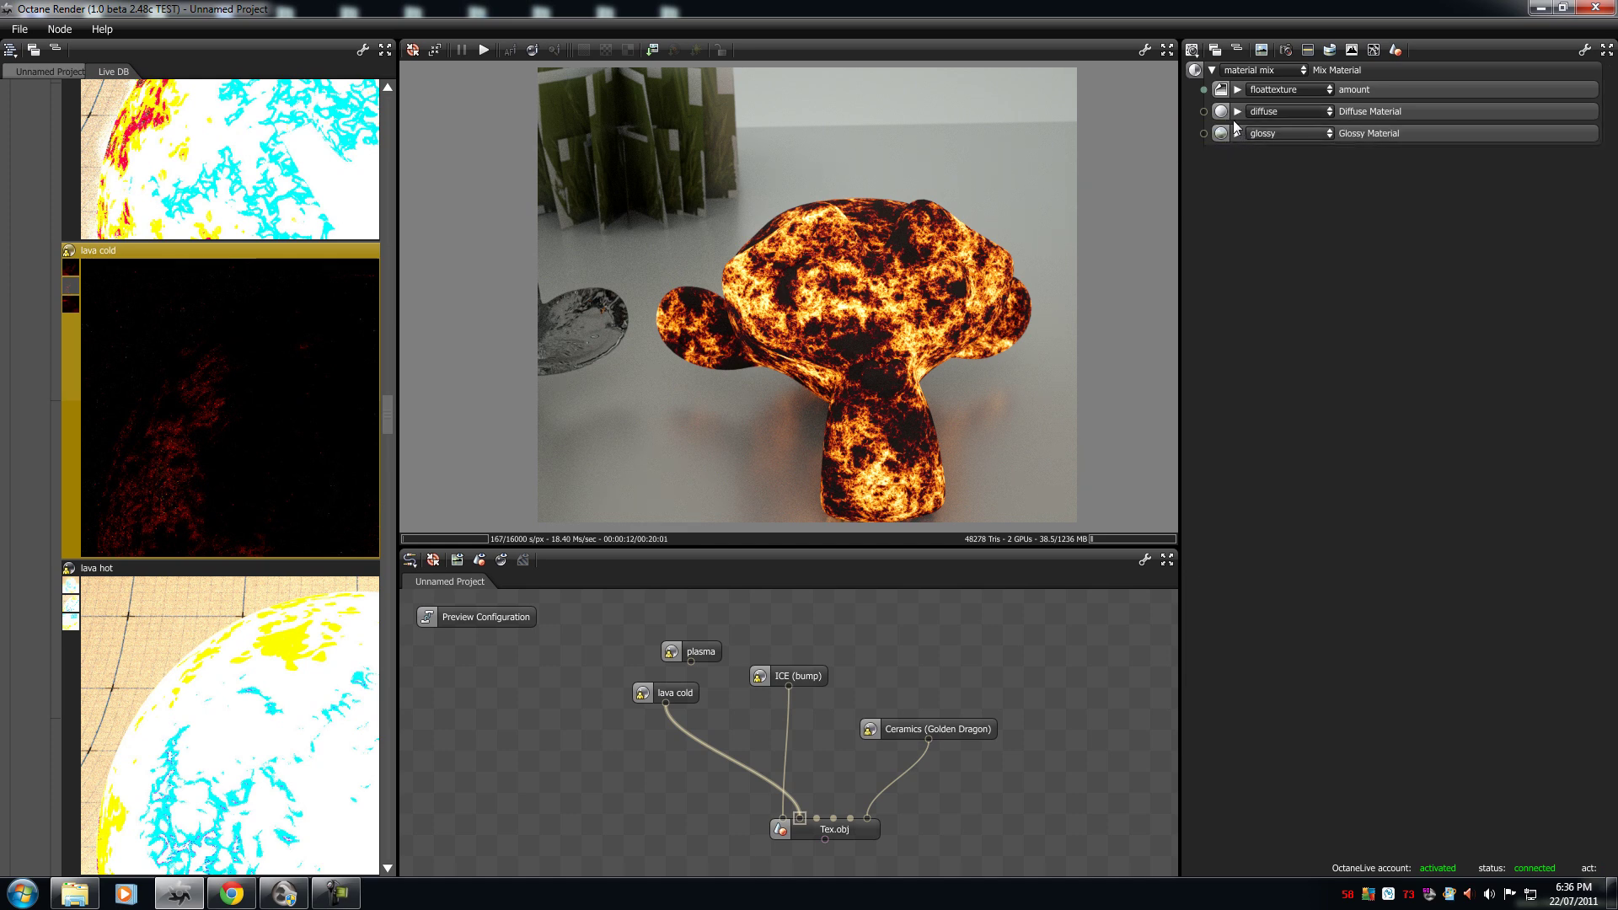
{"action": "left_click", "coordinate": [1237, 134]}
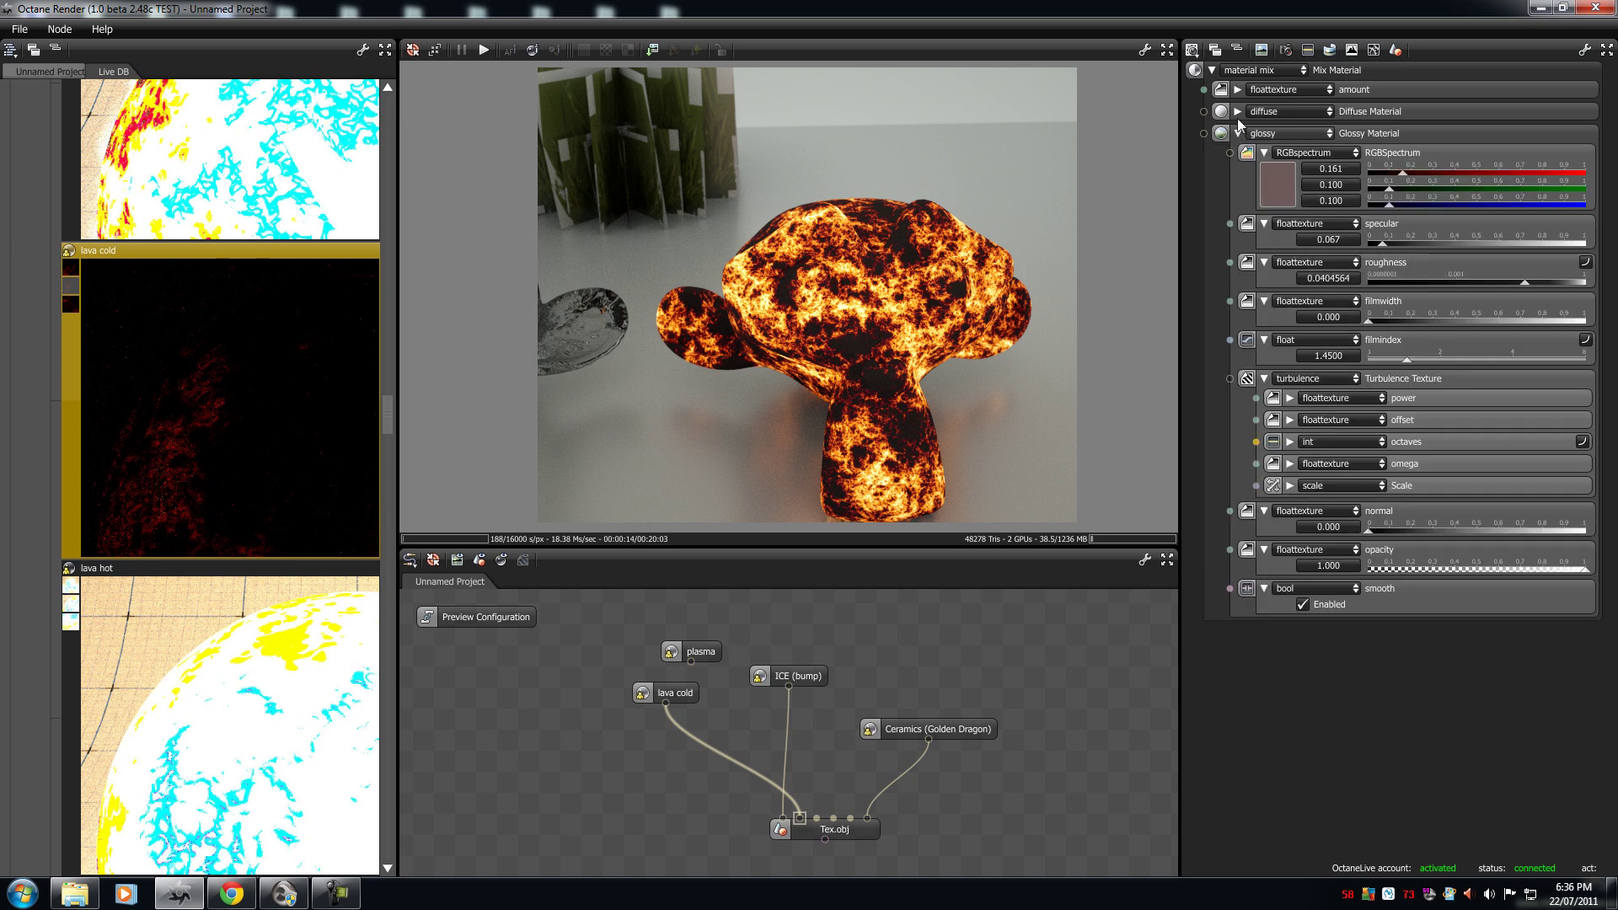
{"action": "left_click", "coordinate": [1237, 134]}
{"action": "left_click", "coordinate": [1238, 112]}
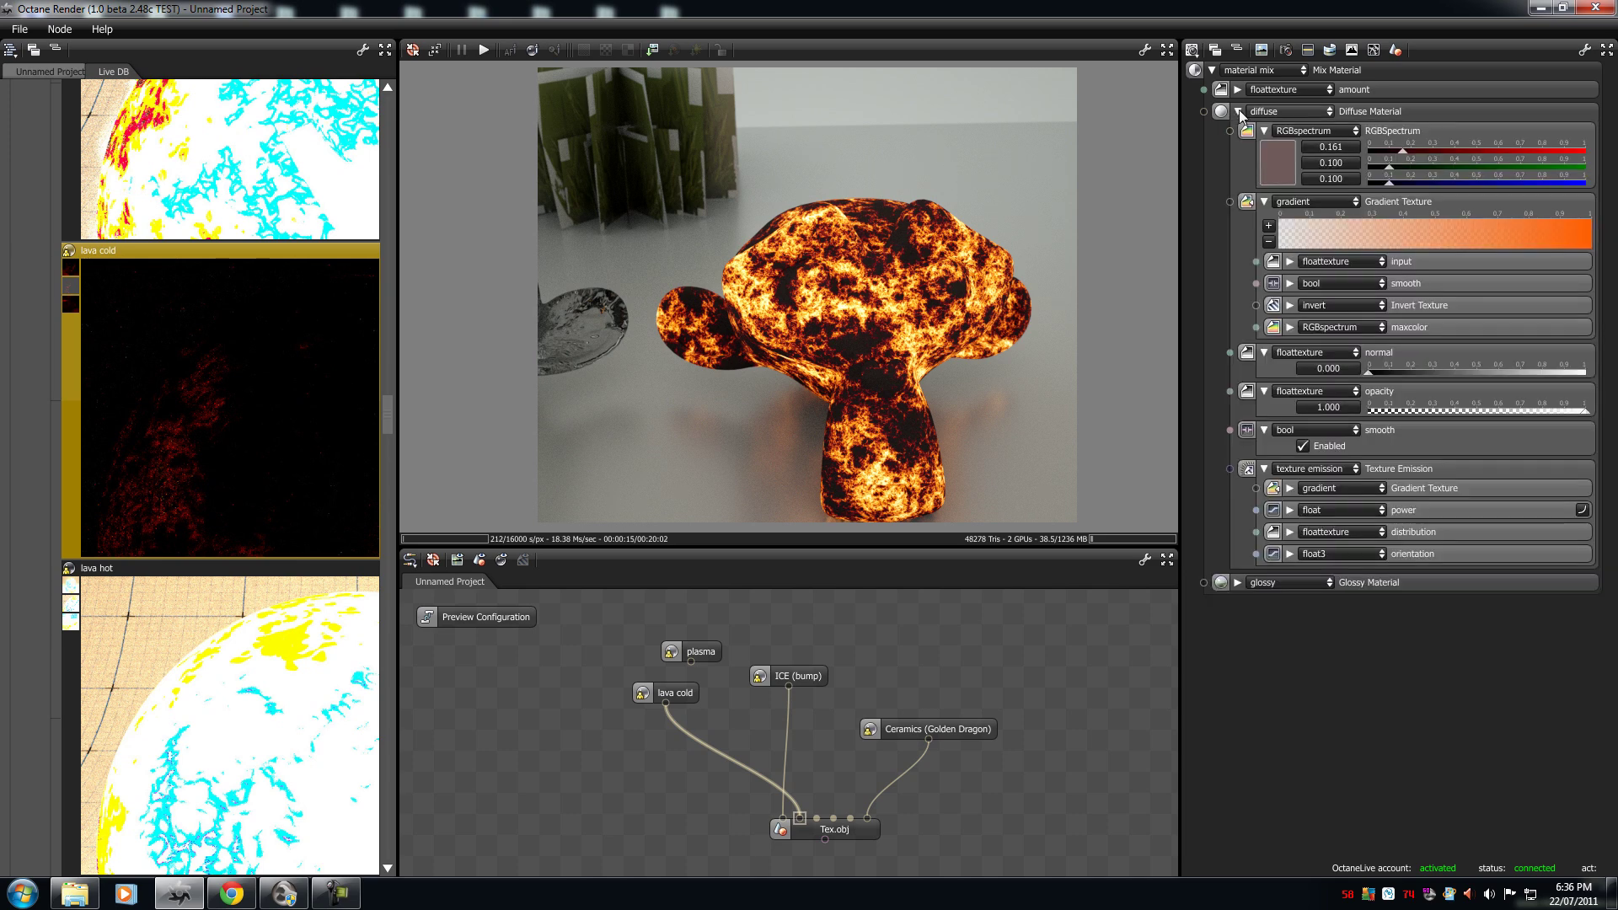
{"action": "left_click", "coordinate": [1238, 112]}
{"action": "left_click", "coordinate": [1238, 90]}
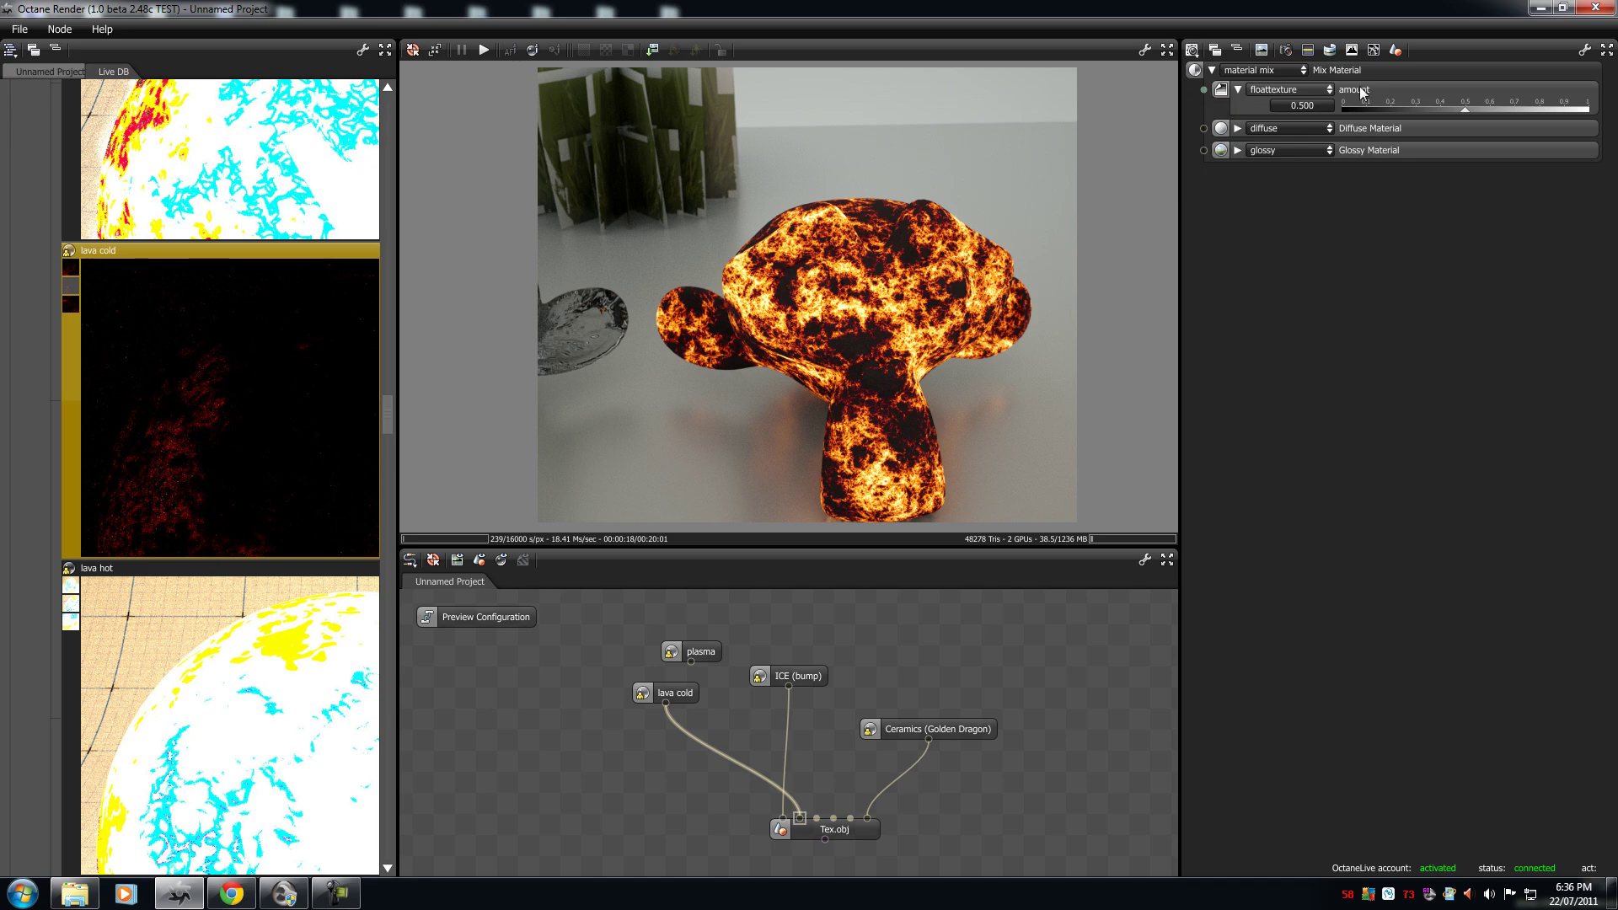
{"action": "mouse_move", "coordinate": [1473, 109]}
{"action": "left_mouse_down"}
{"action": "mouse_move", "coordinate": [1327, 107]}
{"action": "mouse_move", "coordinate": [1594, 108]}
{"action": "mouse_move", "coordinate": [1436, 100]}
{"action": "mouse_move", "coordinate": [1453, 99]}
{"action": "left_mouse_up"}
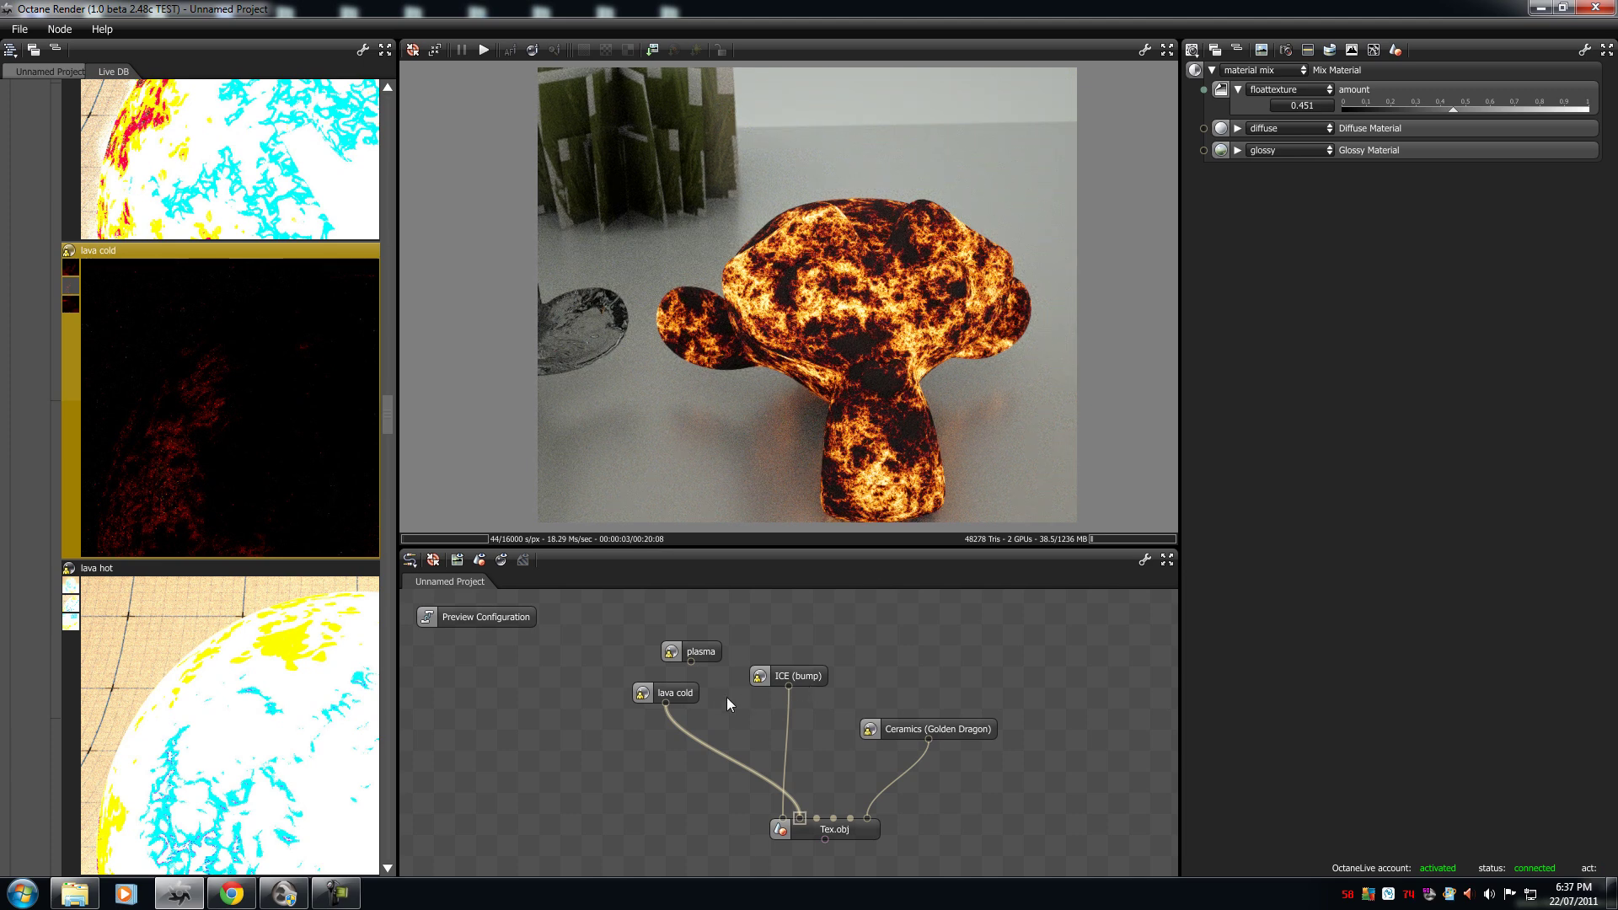
Delete the lava cold node and wire plasma into Tex.obj's second material input.
{"action": "right_click", "coordinate": [679, 696]}
{"action": "left_click", "coordinate": [698, 665]}
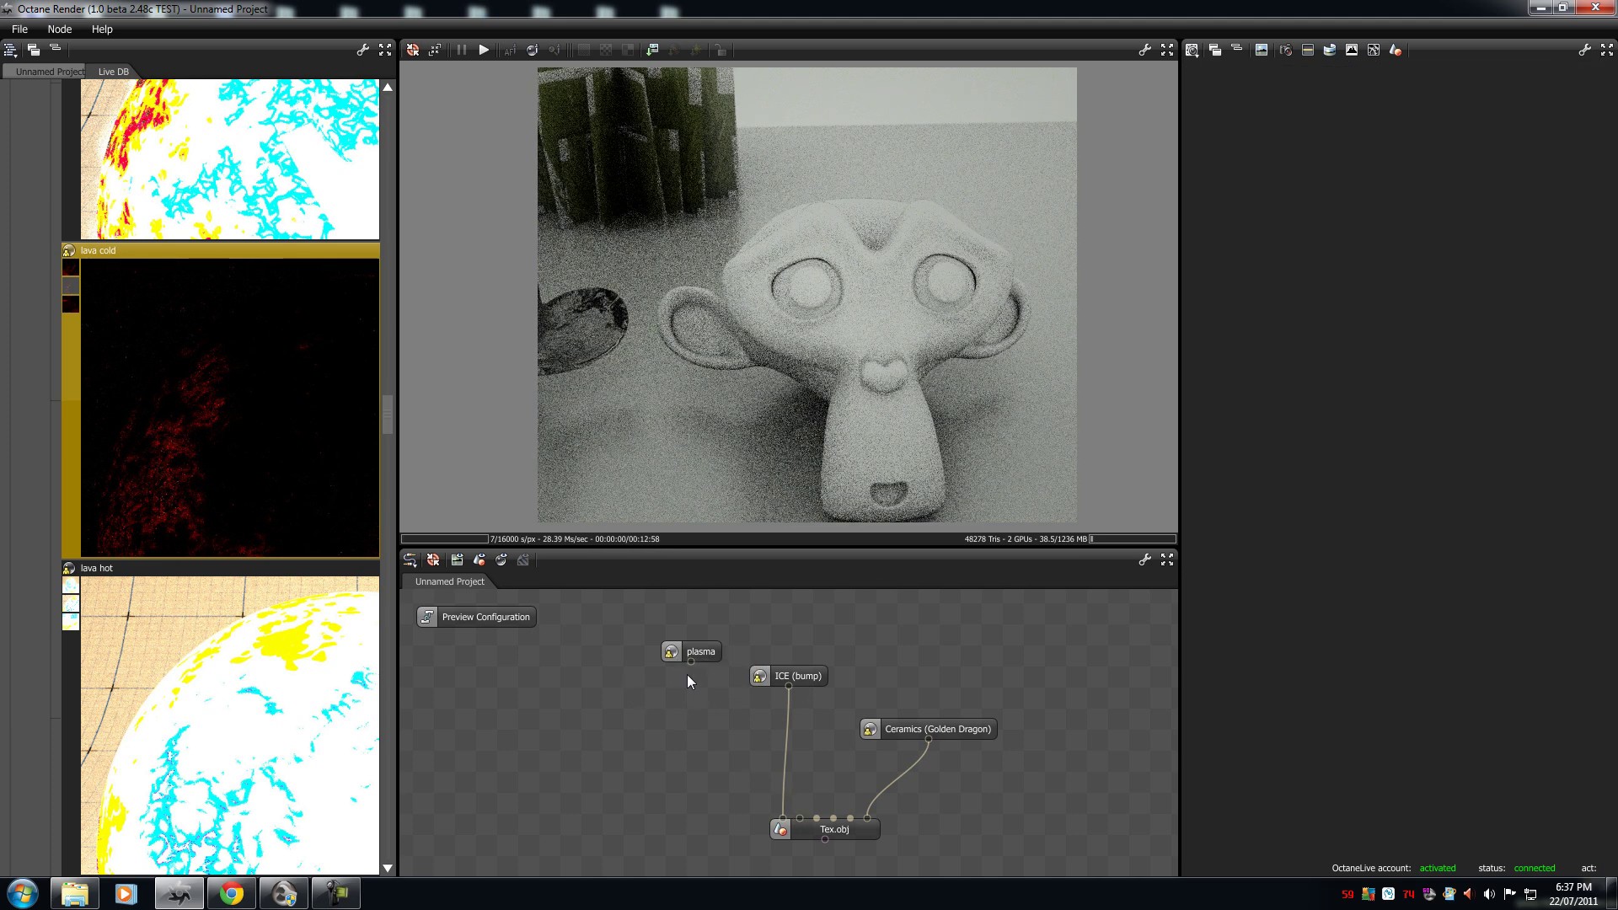
{"action": "left_click_drag", "start_coordinate": [691, 662], "coordinate": [801, 825]}
Pick the plasma monkey's material and raise the image texture power from 0.900 to 1.000.
{"action": "left_click", "coordinate": [866, 320]}
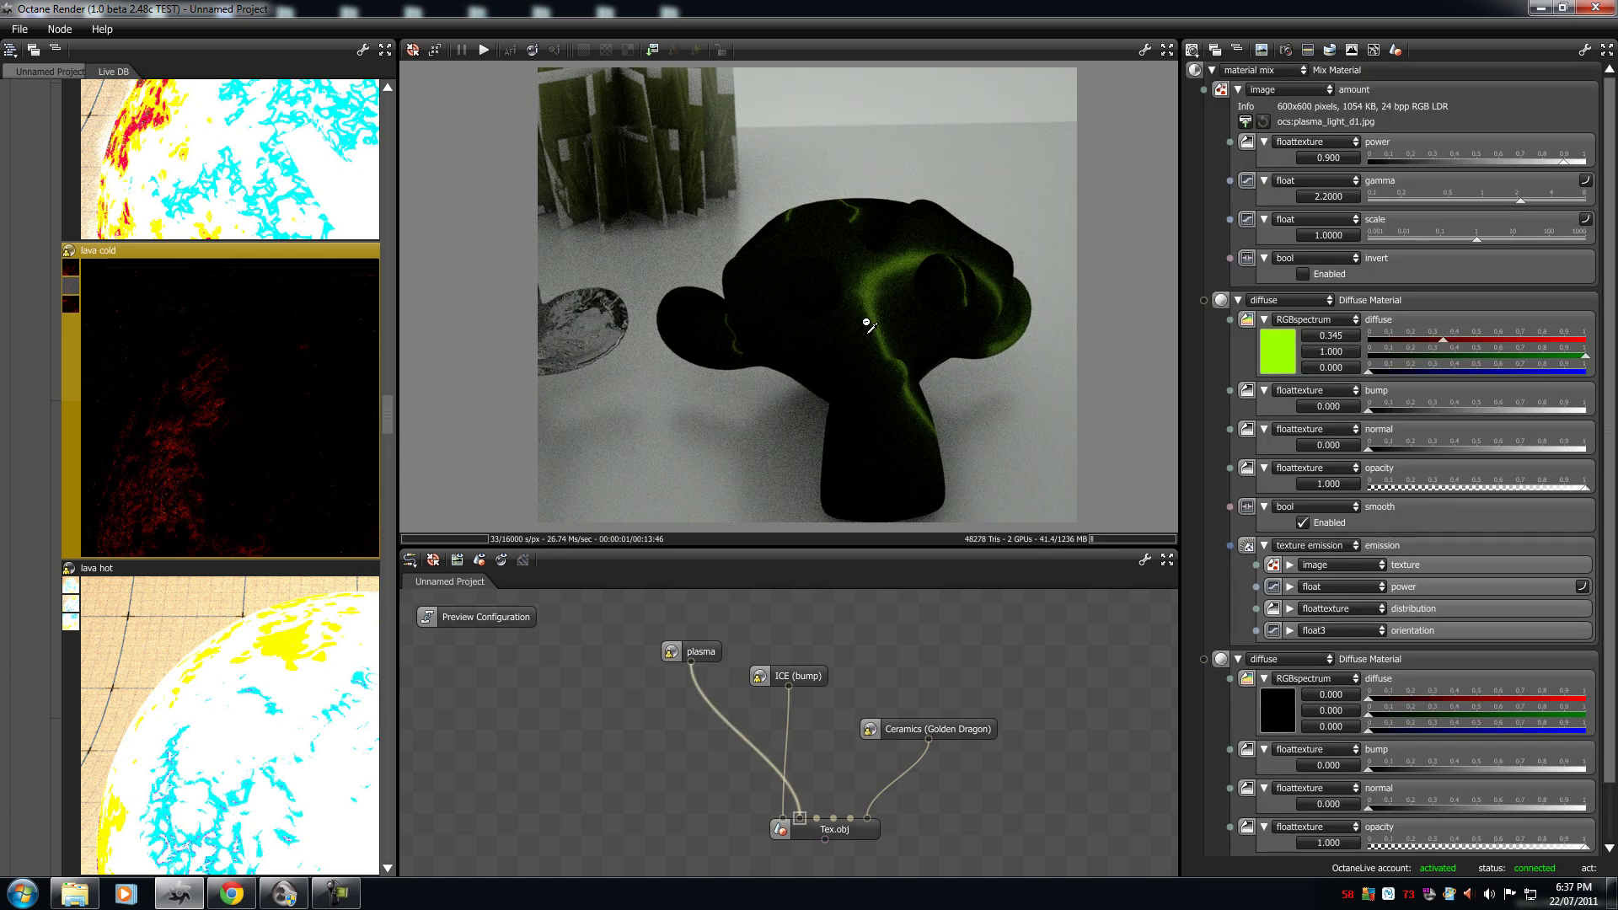
{"action": "left_click", "coordinate": [1238, 89]}
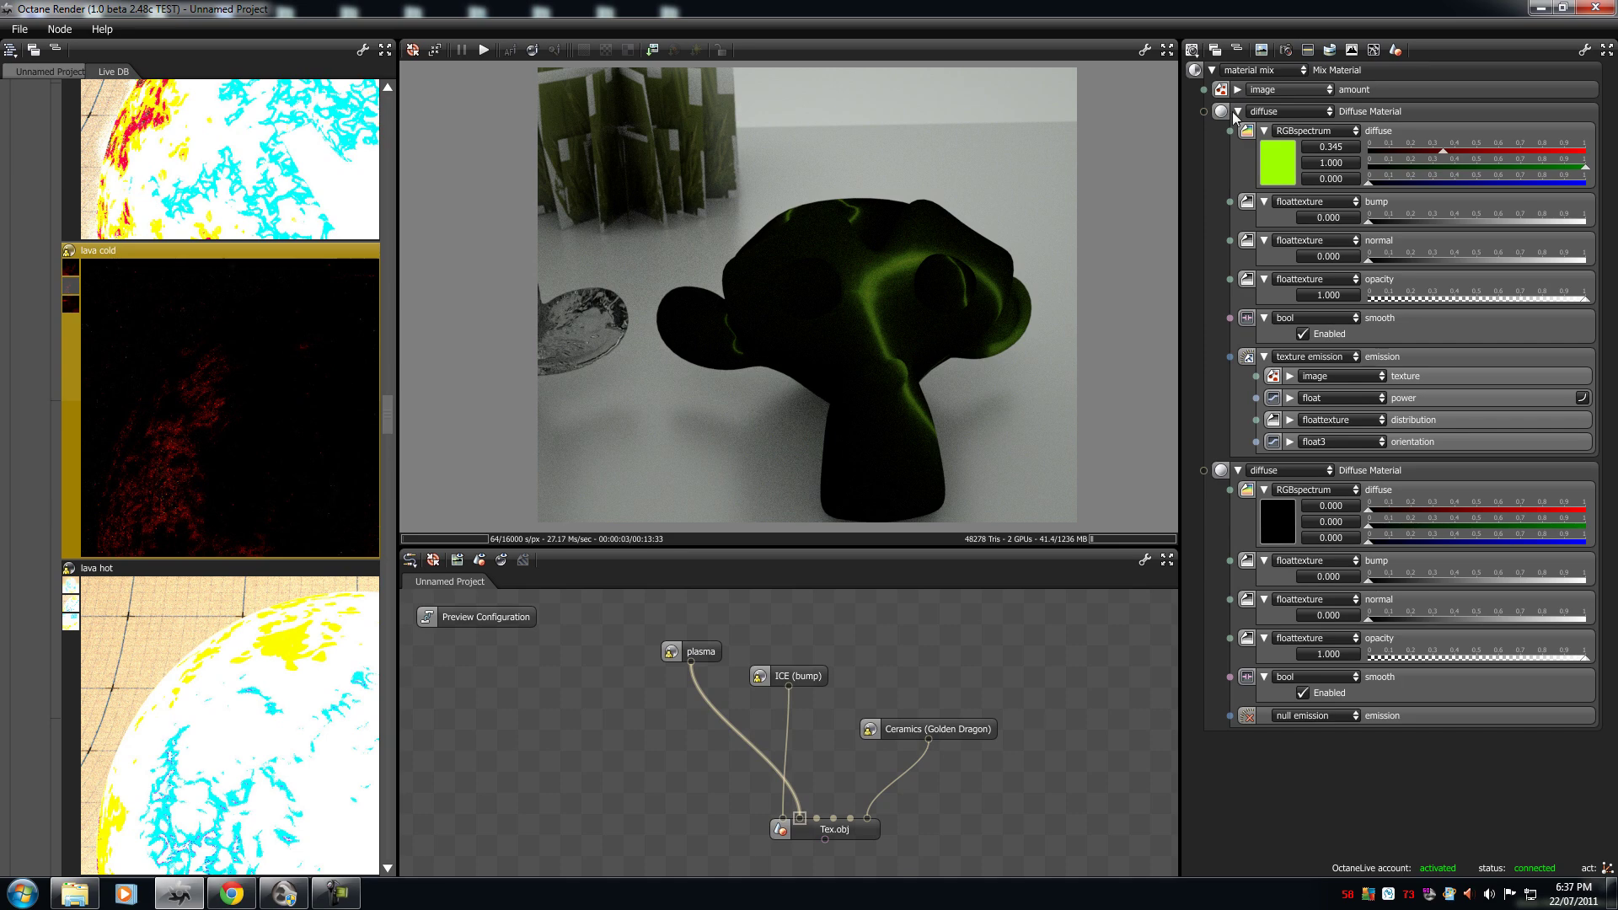
{"action": "left_click", "coordinate": [1238, 112]}
{"action": "left_click", "coordinate": [1238, 133]}
{"action": "left_click", "coordinate": [1237, 90]}
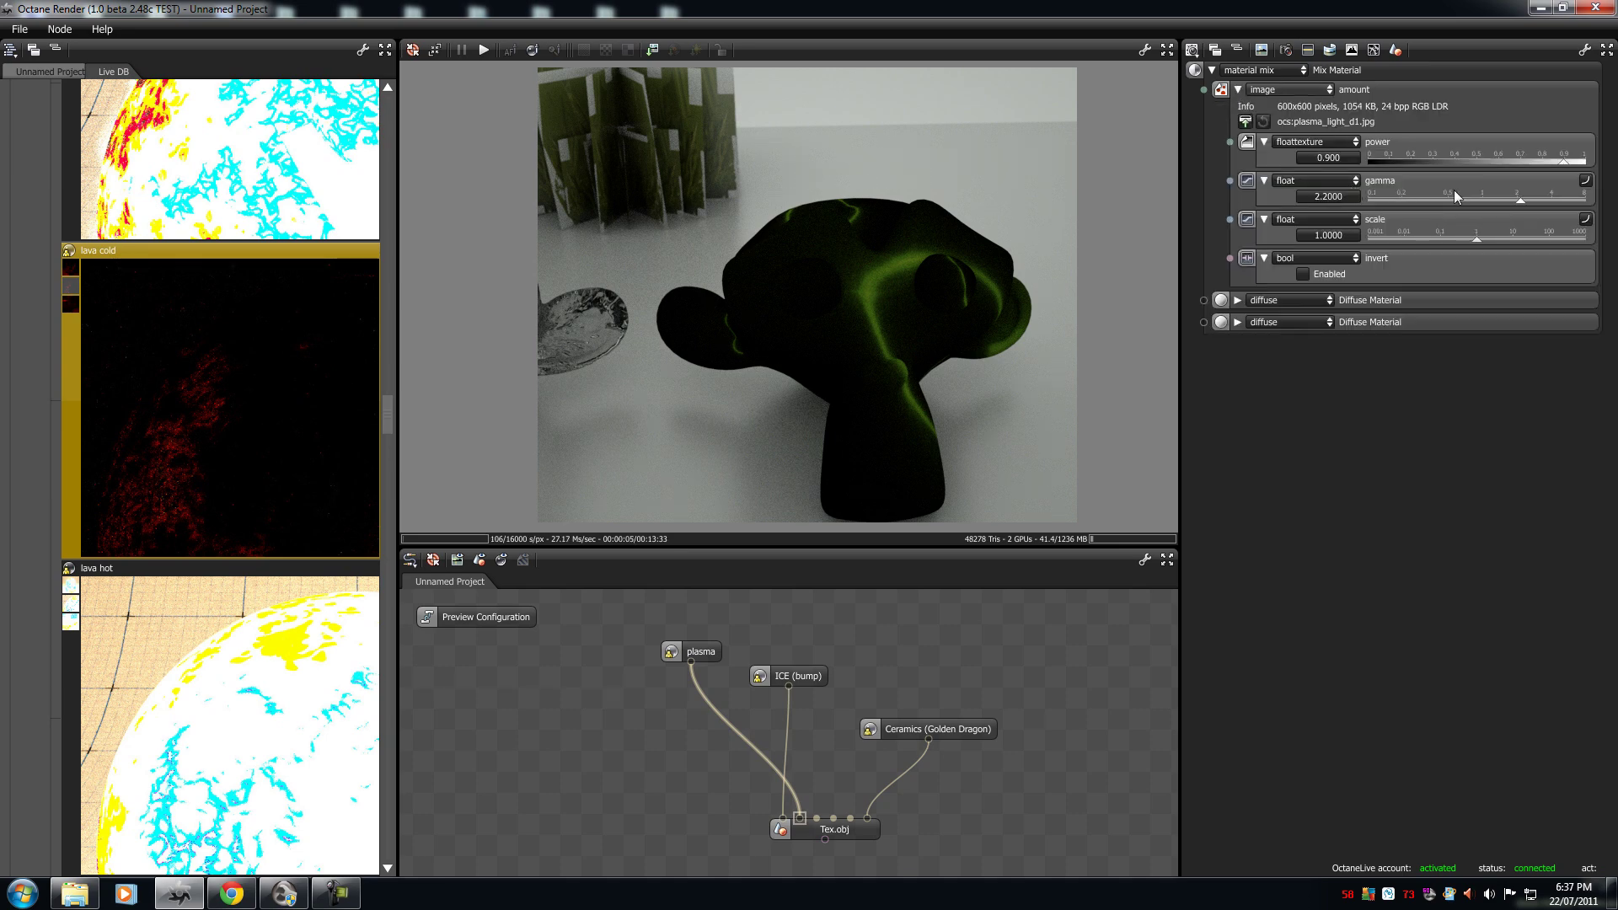
{"action": "left_click_drag", "start_coordinate": [1570, 160], "coordinate": [1587, 161]}
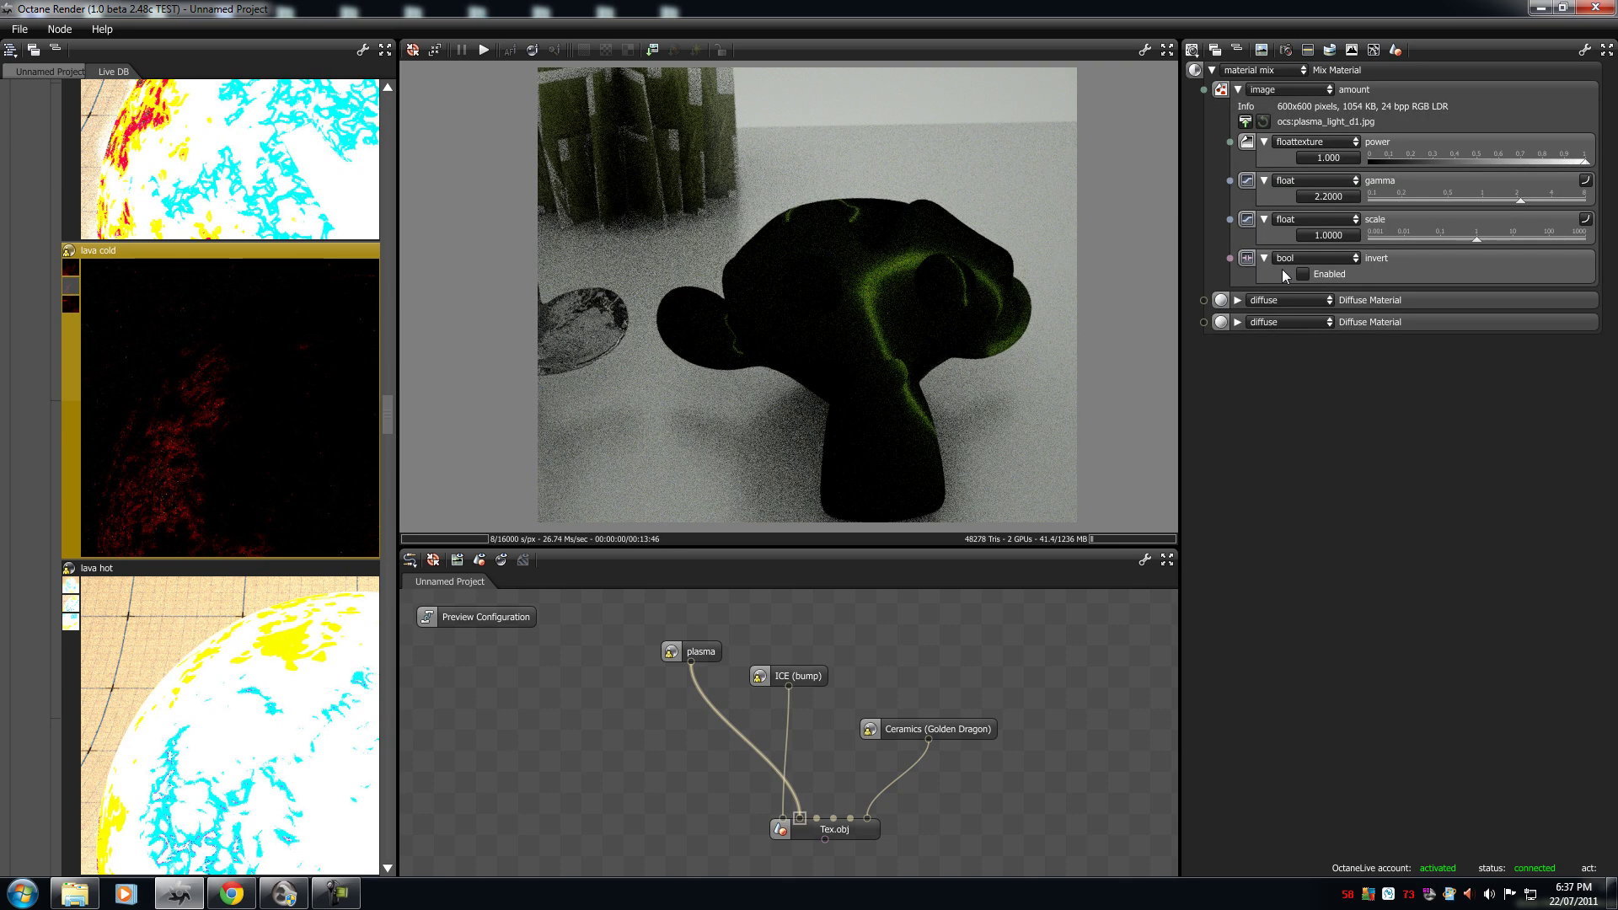
Expand both diffuse materials and increase the plasma texture scale to 4.2453.
{"action": "left_click", "coordinate": [1238, 301]}
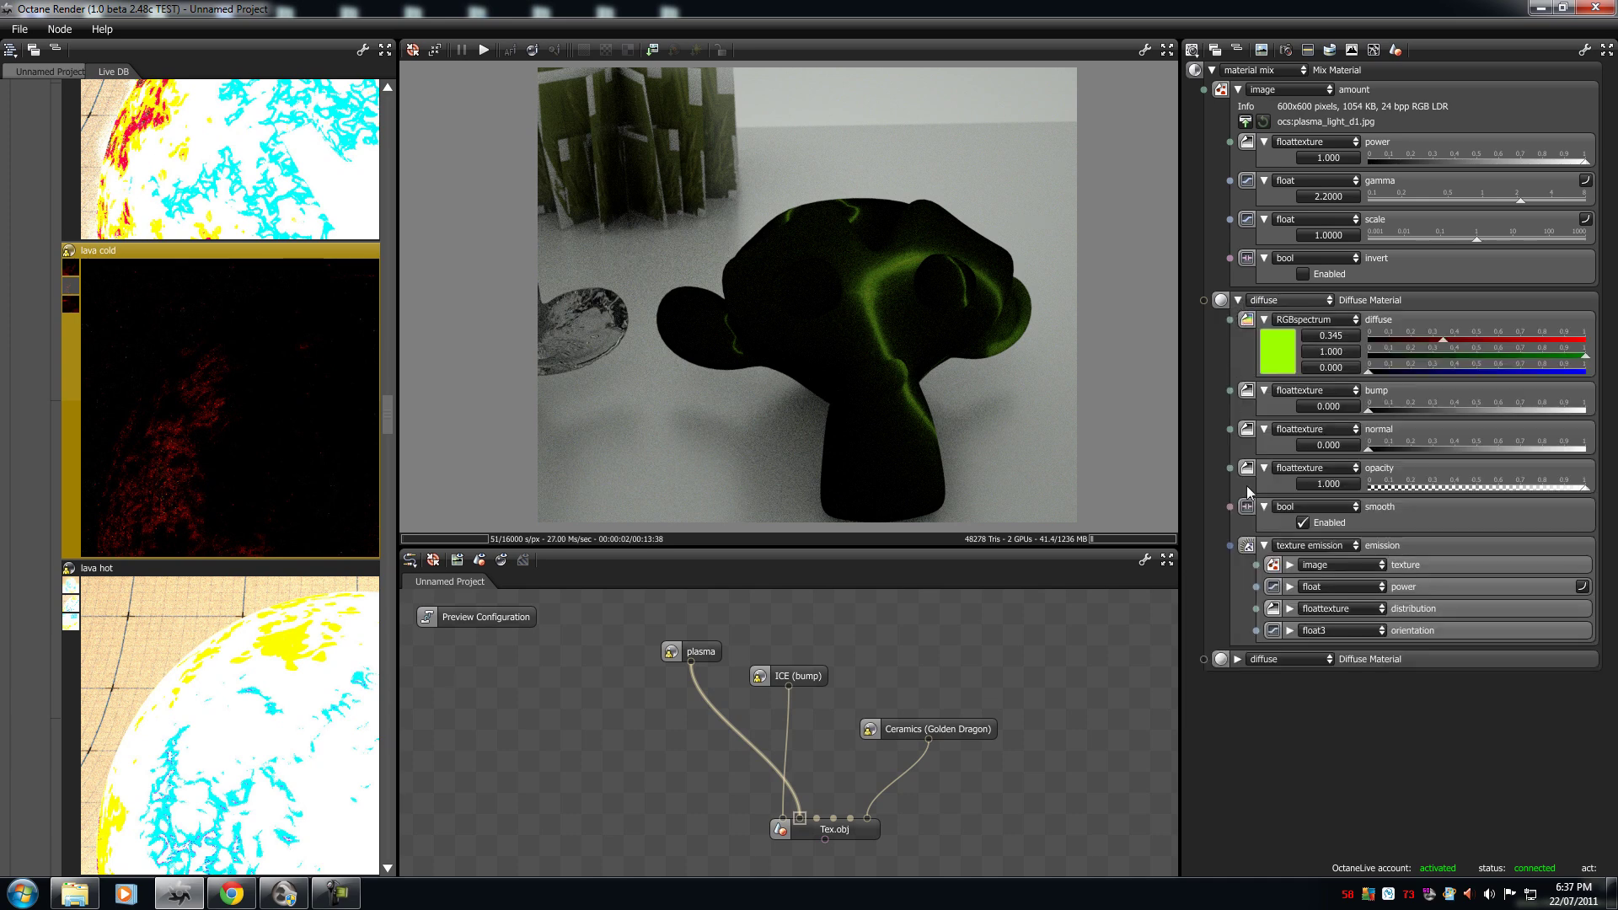
{"action": "left_click", "coordinate": [1238, 659]}
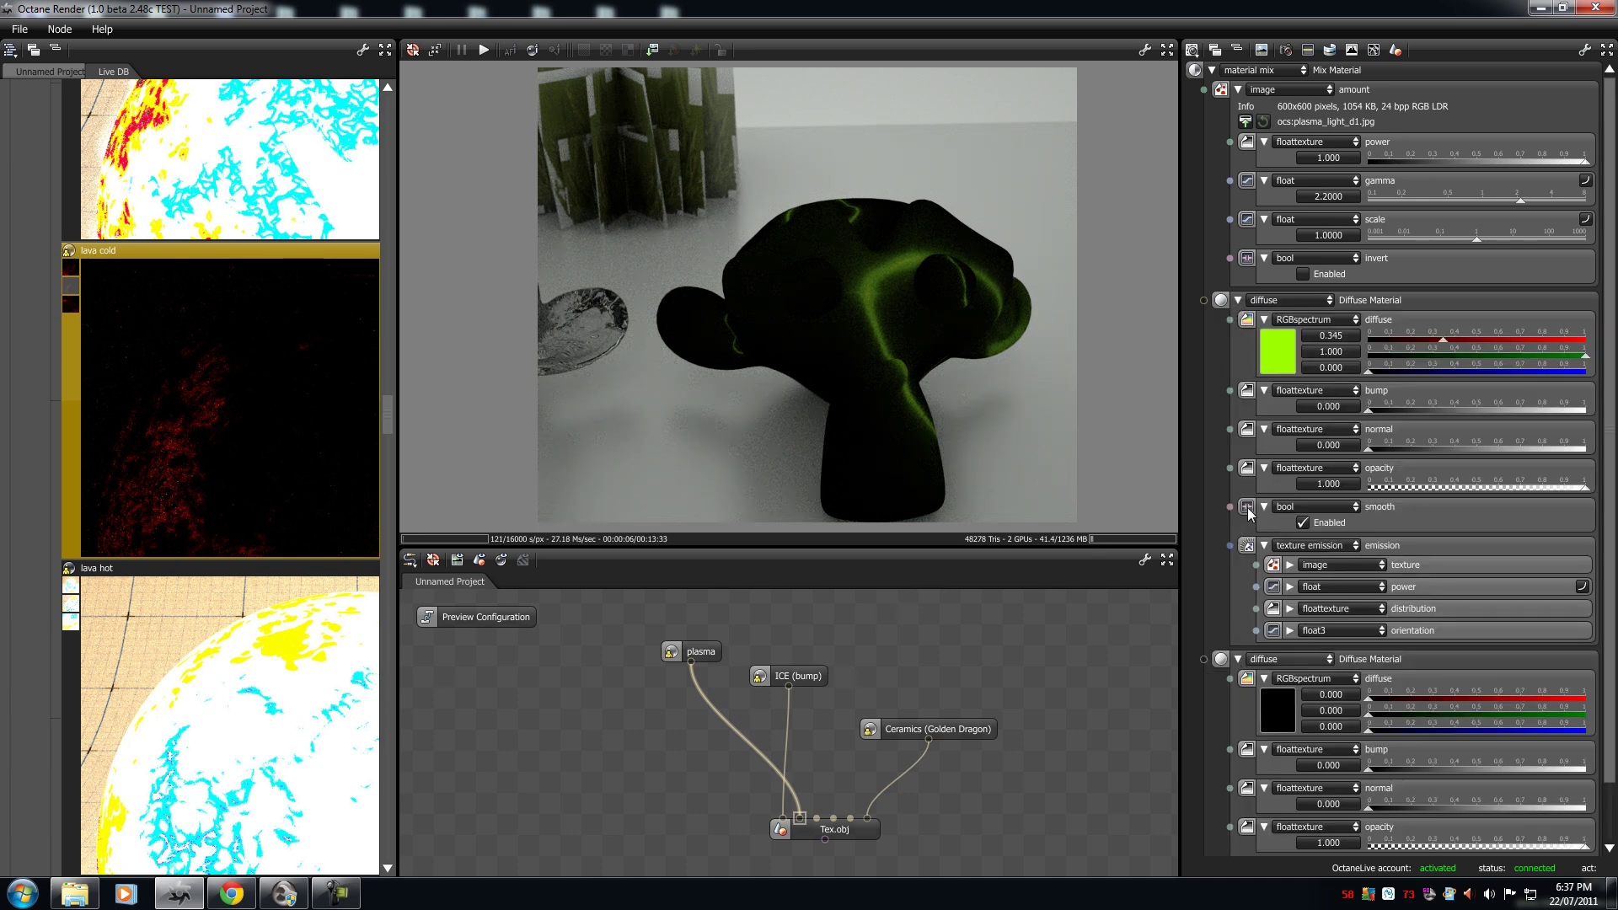
{"action": "mouse_move", "coordinate": [1476, 239]}
{"action": "left_mouse_down"}
{"action": "mouse_move", "coordinate": [1515, 240]}
{"action": "mouse_move", "coordinate": [1499, 240]}
{"action": "left_mouse_up"}
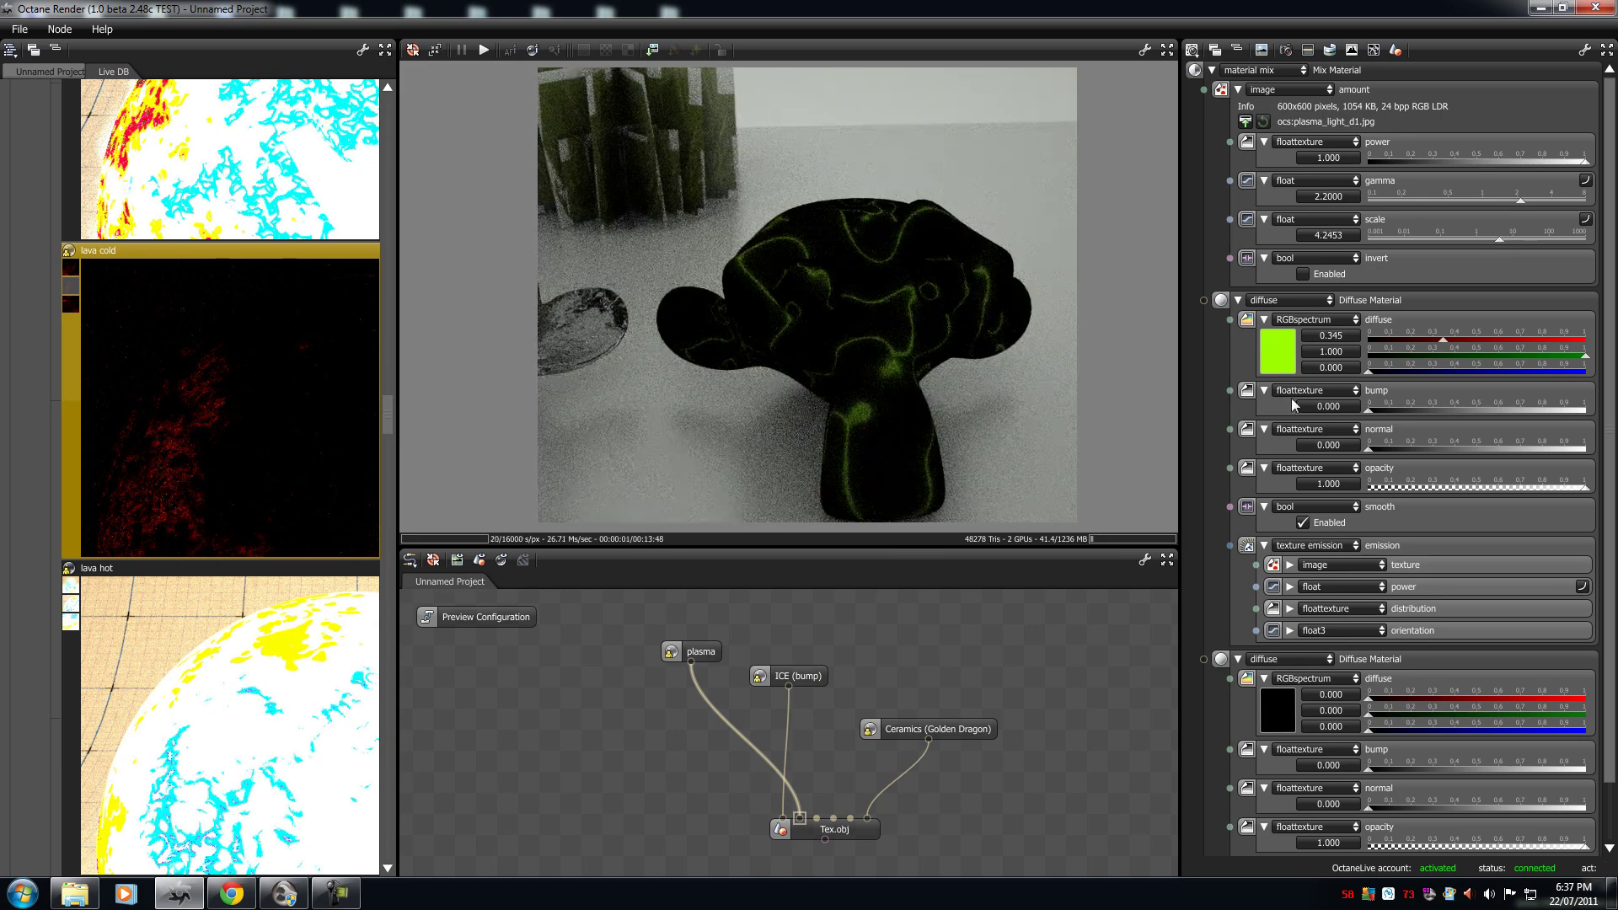
{"action": "scroll", "coordinate": [1295, 405], "scroll_direction": "down", "scroll_amount": 1}
Change the green glow diffuse colour to pure red #FF0000.
{"action": "left_click", "coordinate": [1281, 305]}
{"action": "left_click", "coordinate": [1426, 383]}
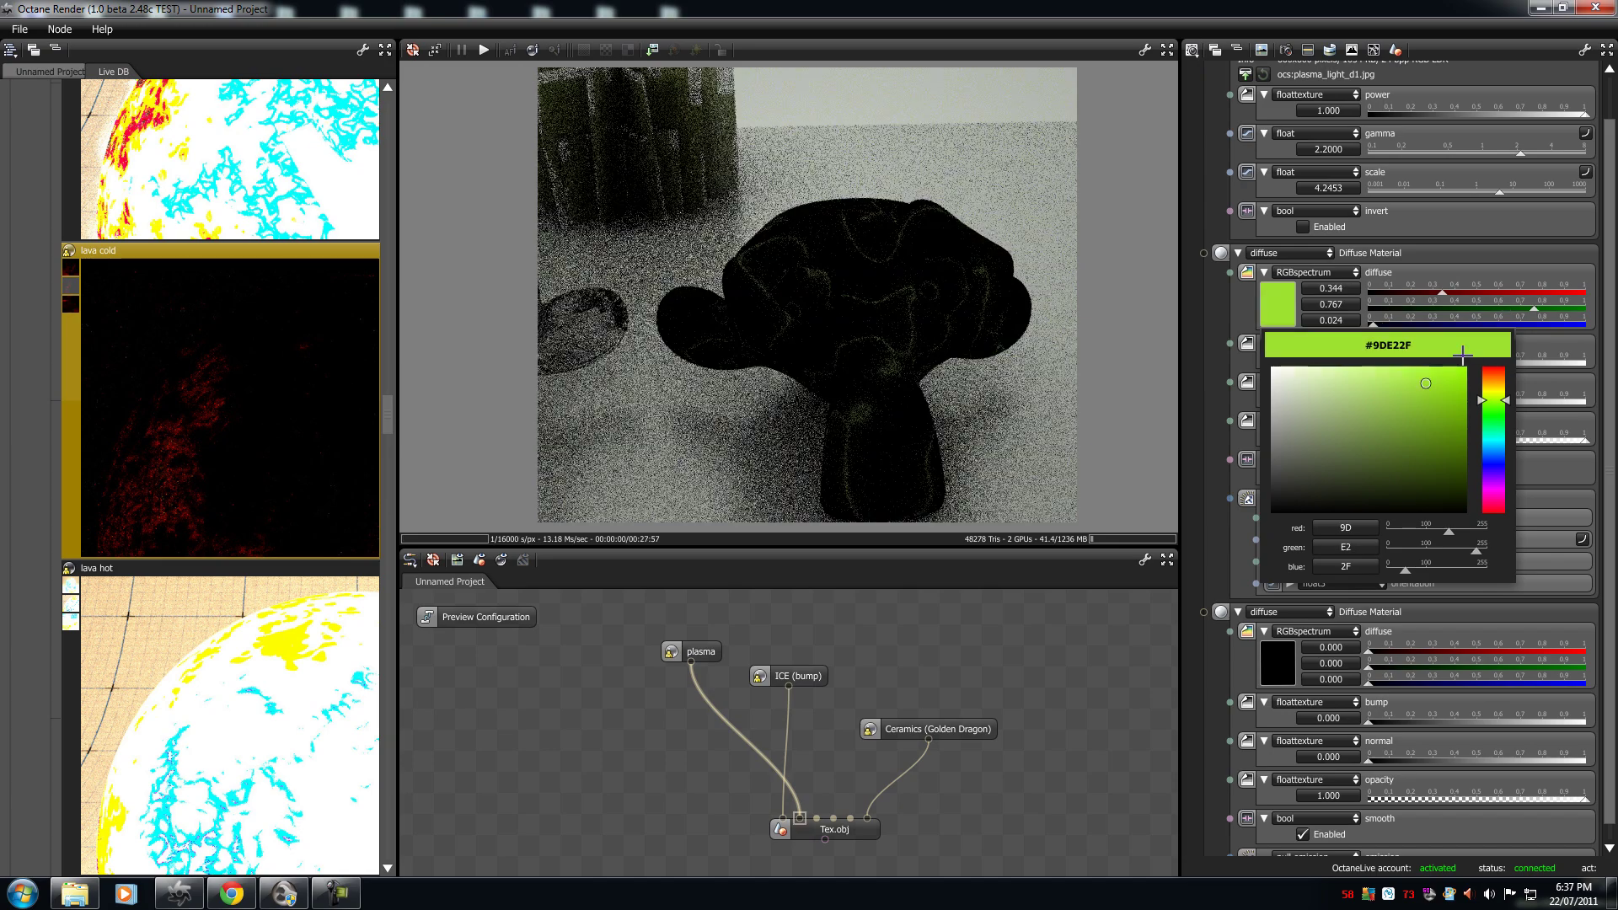
{"action": "left_click_drag", "start_coordinate": [1448, 532], "coordinate": [1336, 582]}
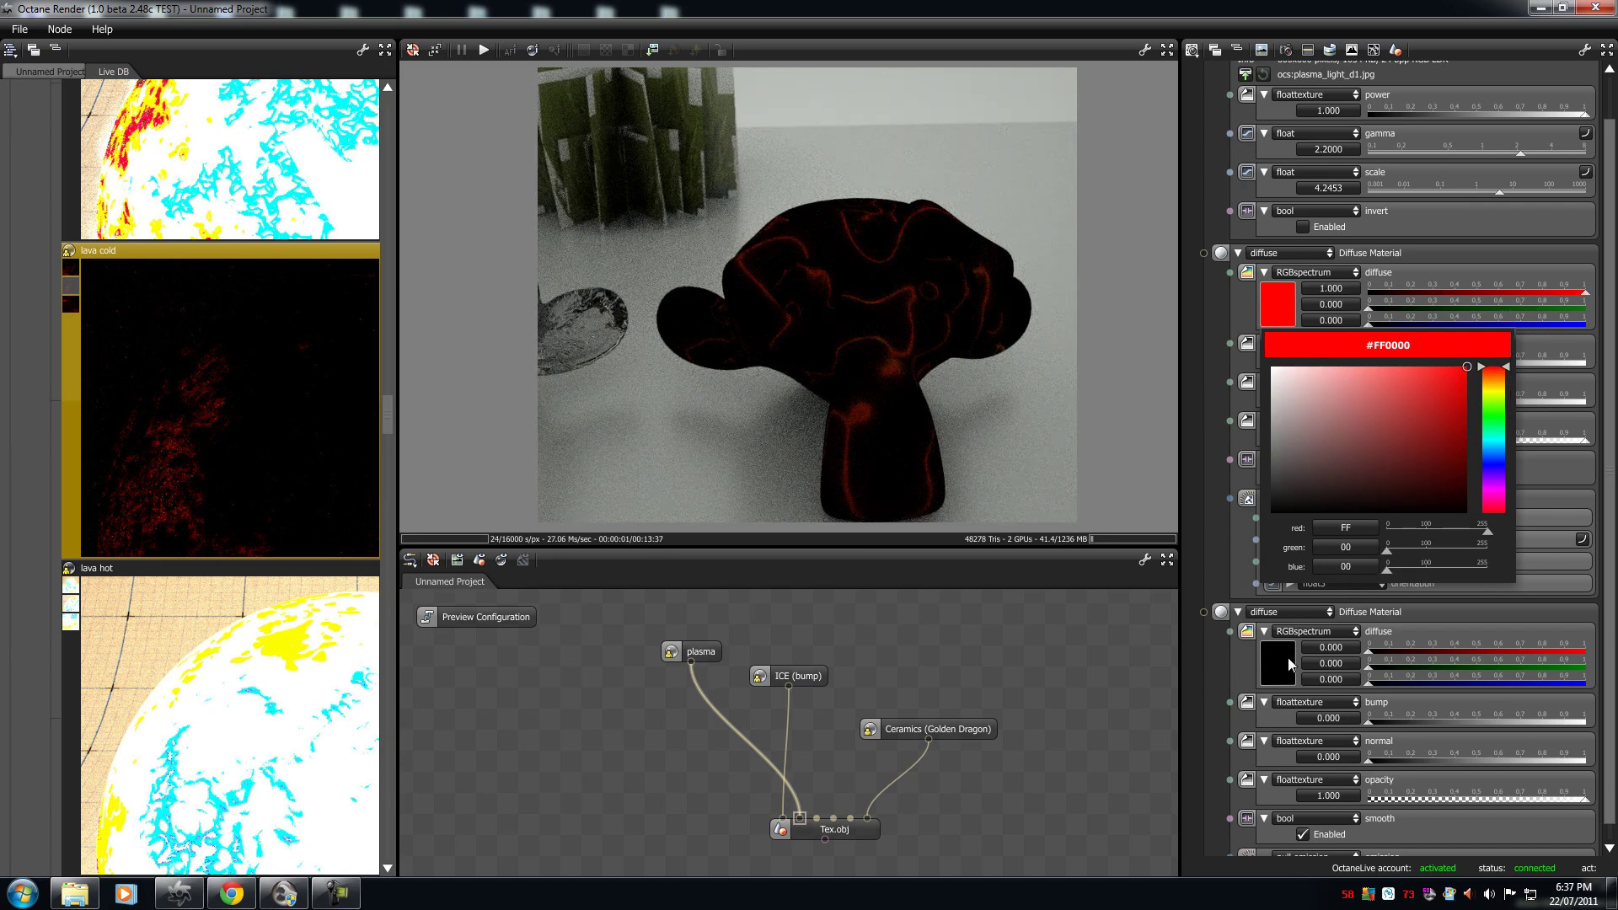
Set the black base diffuse colour to a very dark green and review the render.
{"action": "left_click", "coordinate": [1287, 657]}
{"action": "left_click_drag", "start_coordinate": [1464, 427], "coordinate": [1488, 467]}
{"action": "left_click_drag", "start_coordinate": [1327, 561], "coordinate": [1338, 537]}
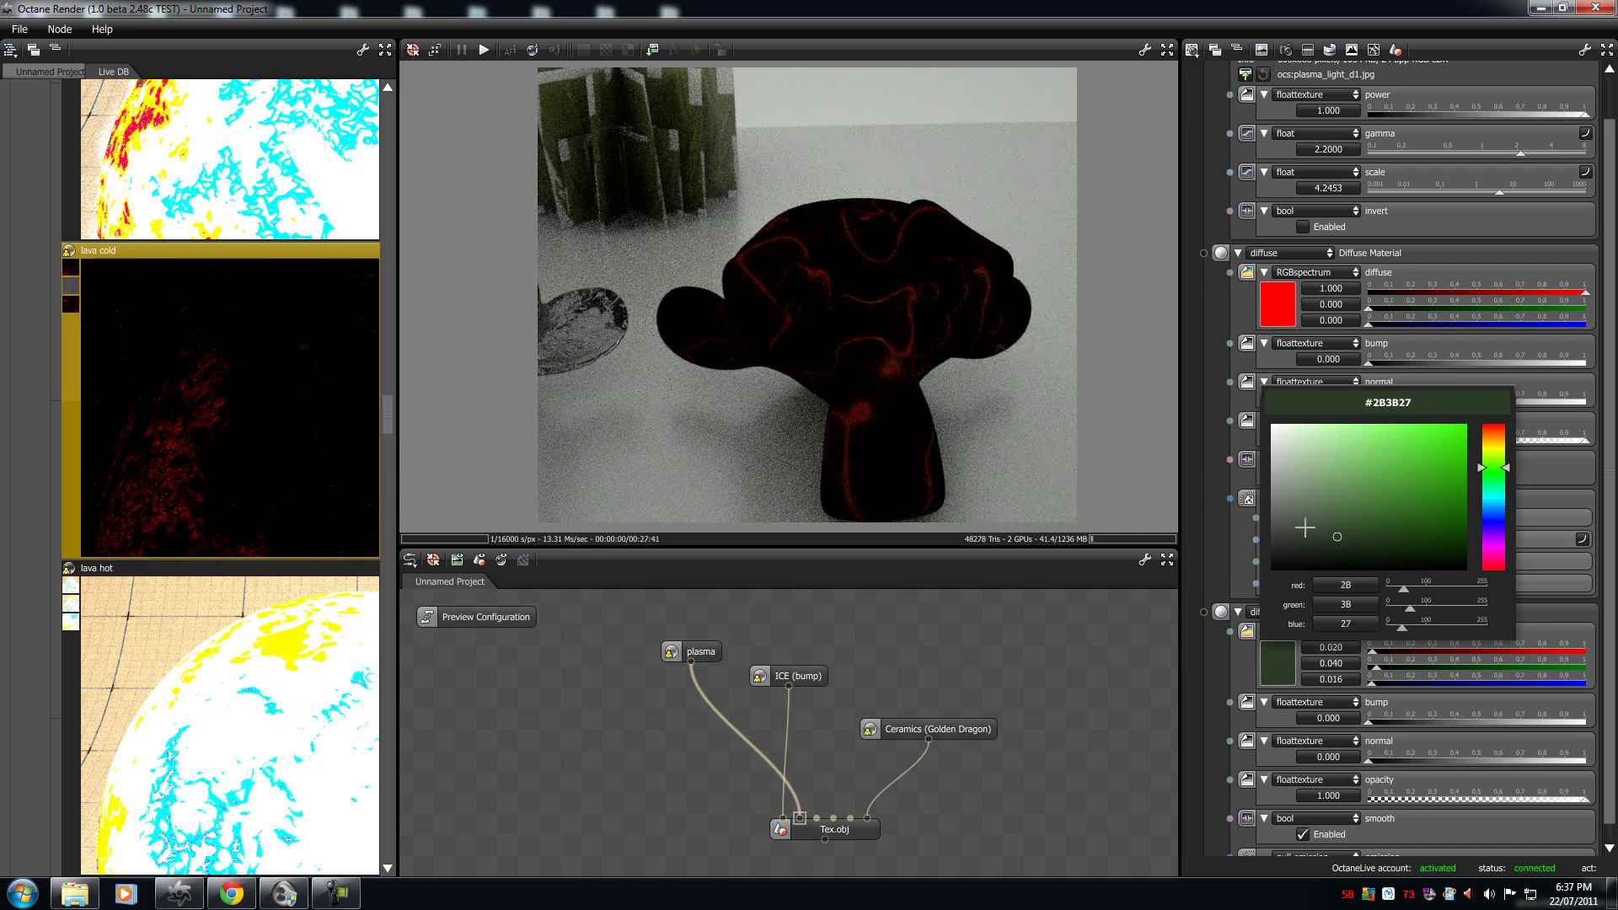
{"action": "left_click", "coordinate": [1335, 512]}
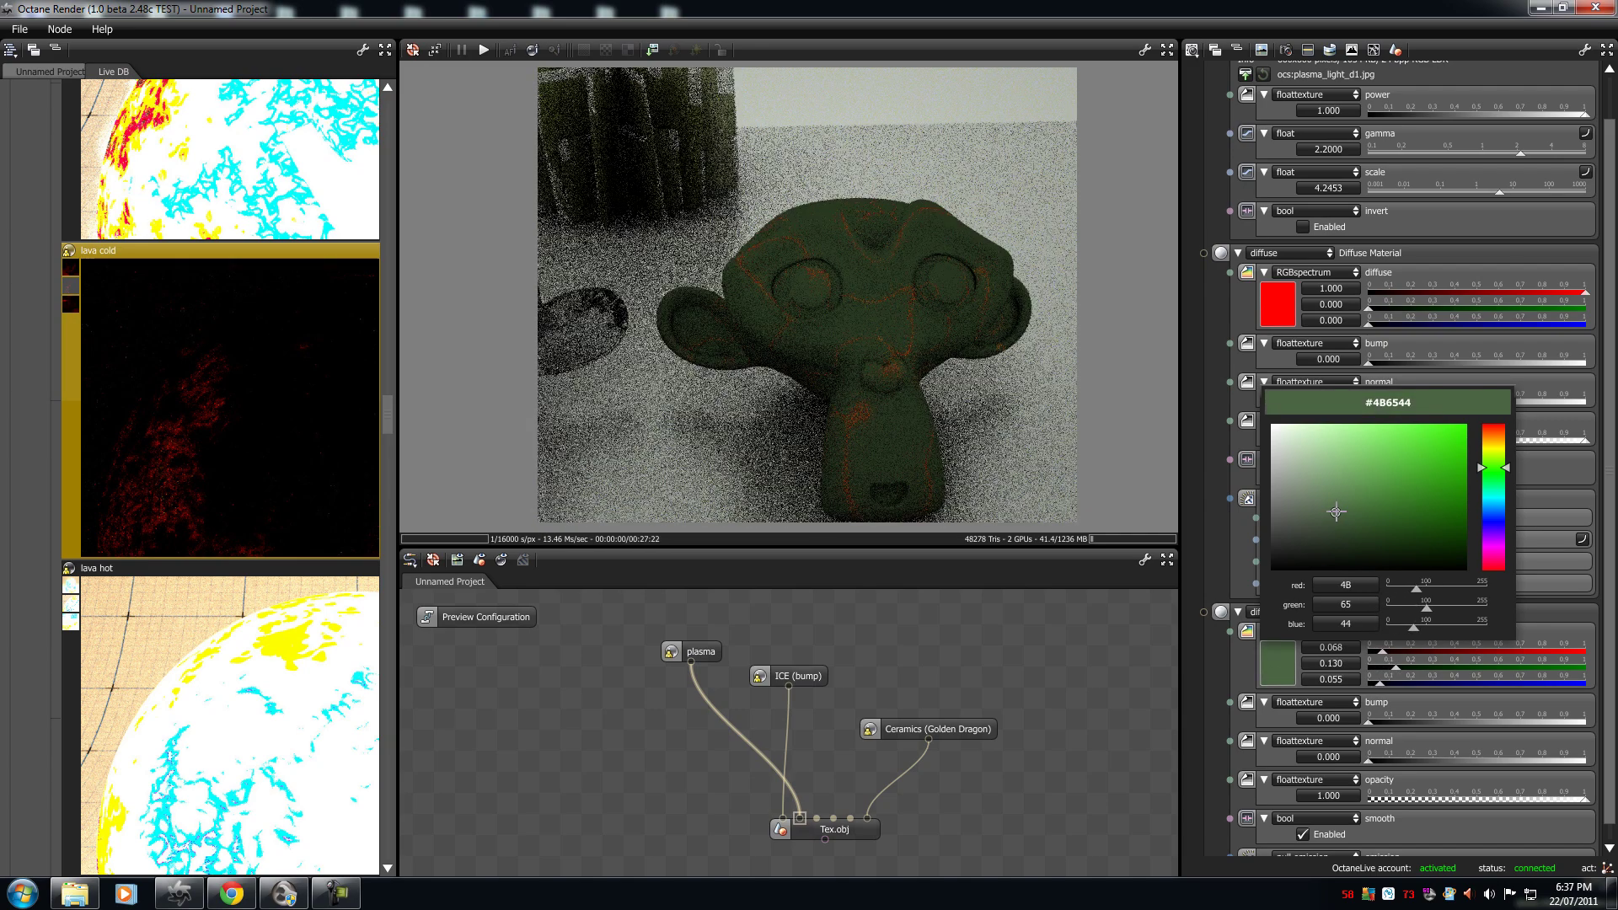
{"action": "left_click", "coordinate": [1336, 527]}
{"action": "left_click", "coordinate": [1003, 352]}
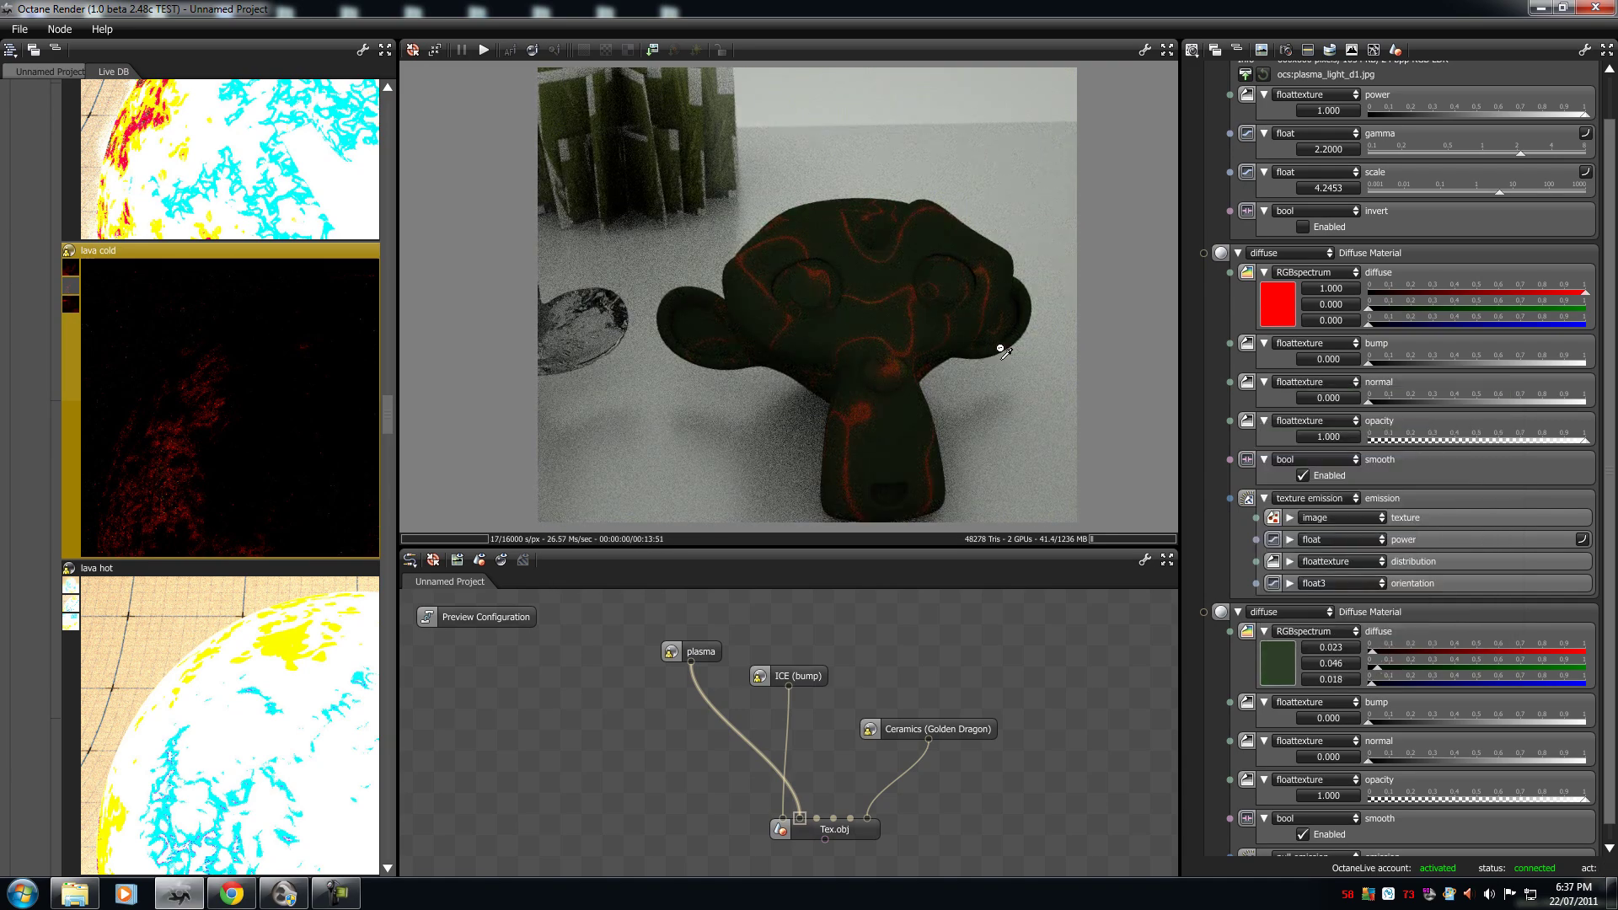
{"action": "left_click", "coordinate": [1002, 352]}
{"action": "left_click_drag", "start_coordinate": [798, 404], "coordinate": [632, 422]}
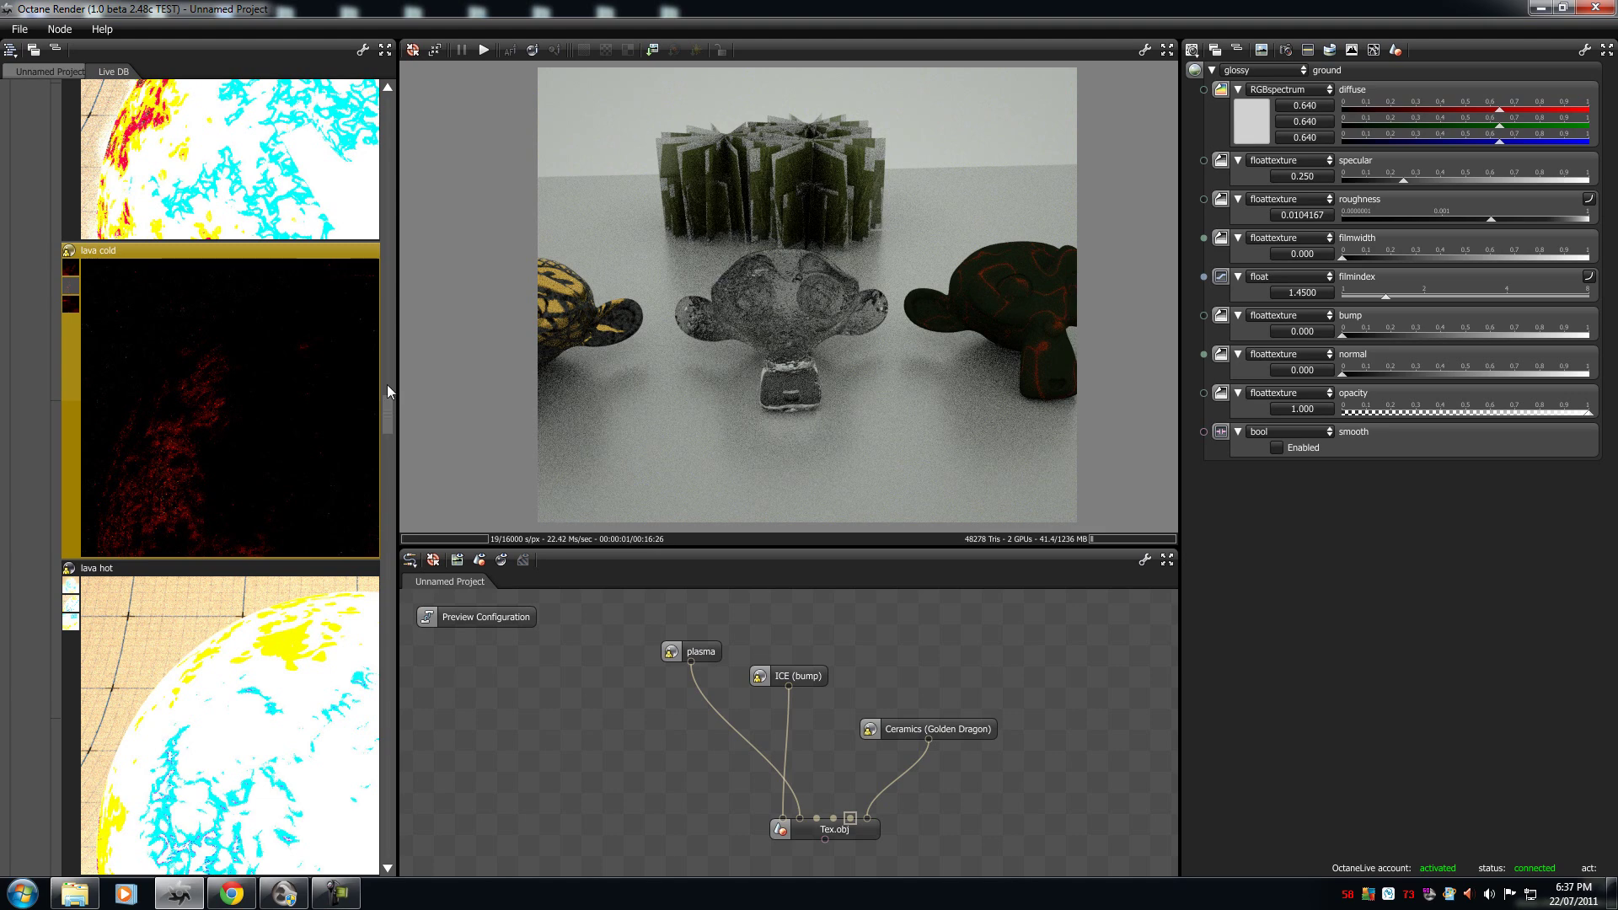